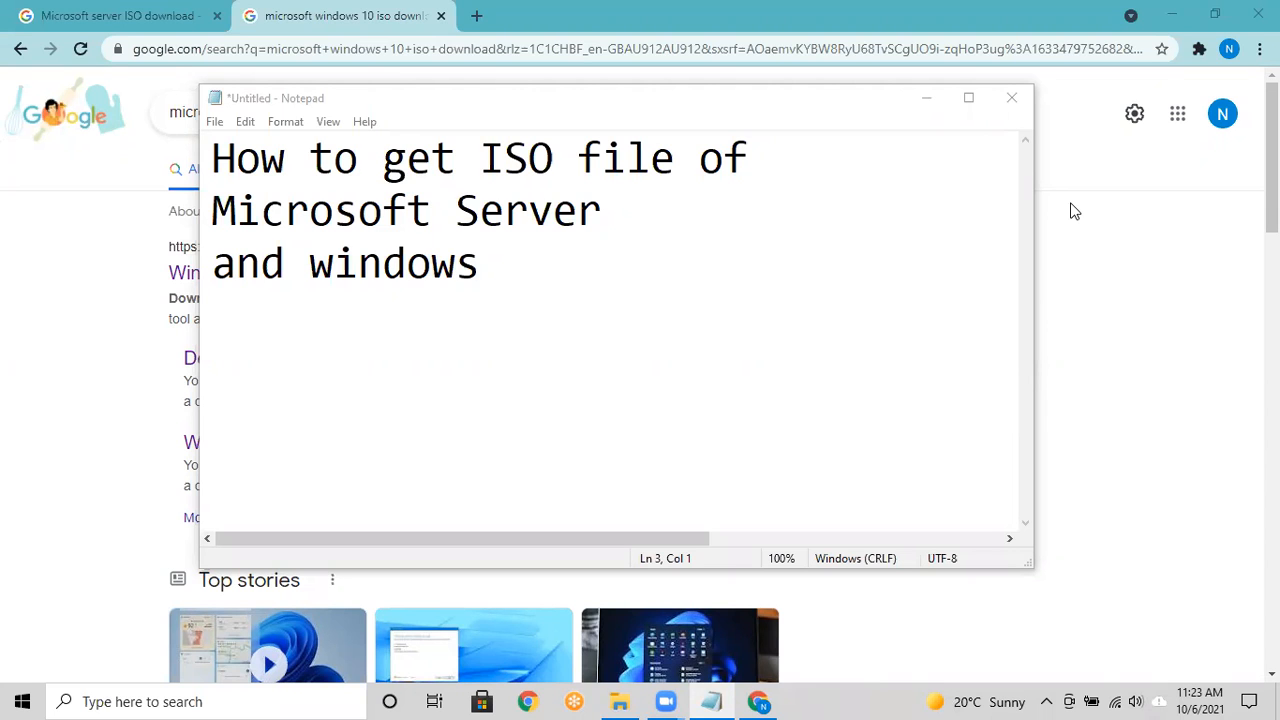
Step: Minimize the Notepad note to reveal the 'Microsoft server ISO download' search results
click(931, 111)
Step: Open the Windows Server 2019 evaluation page from the server ISO search results
click(149, 20)
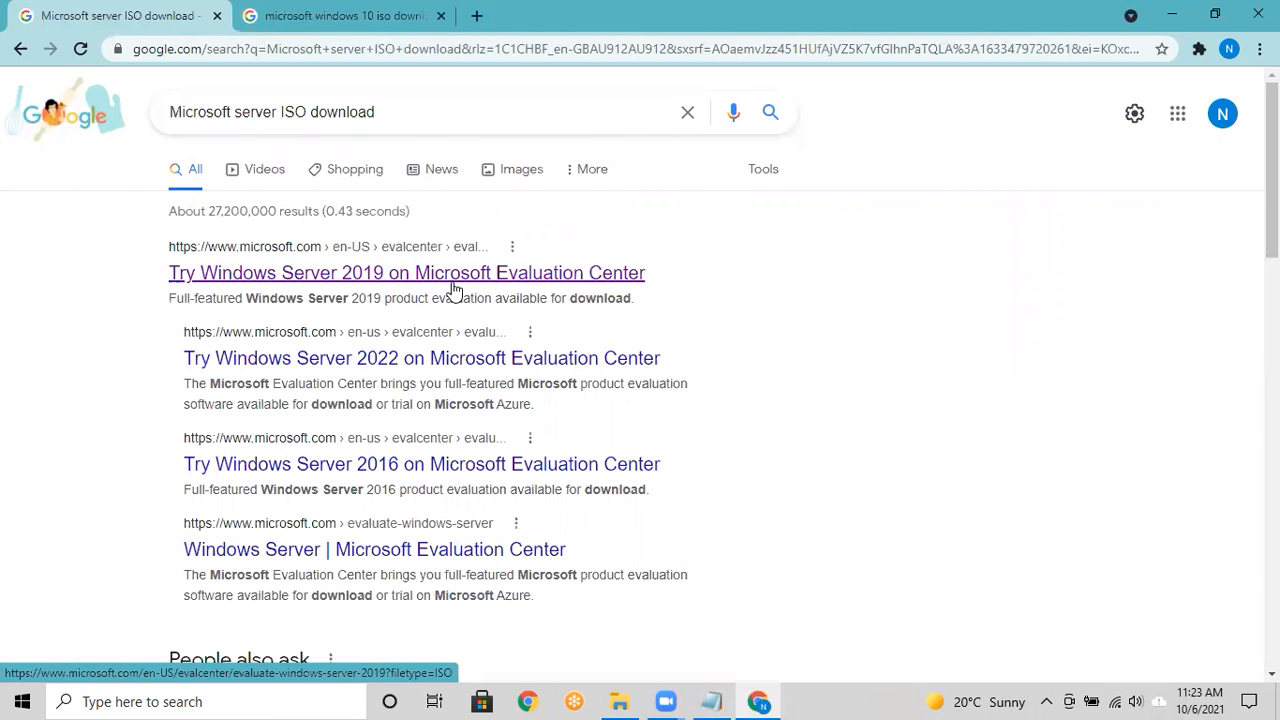
click(252, 268)
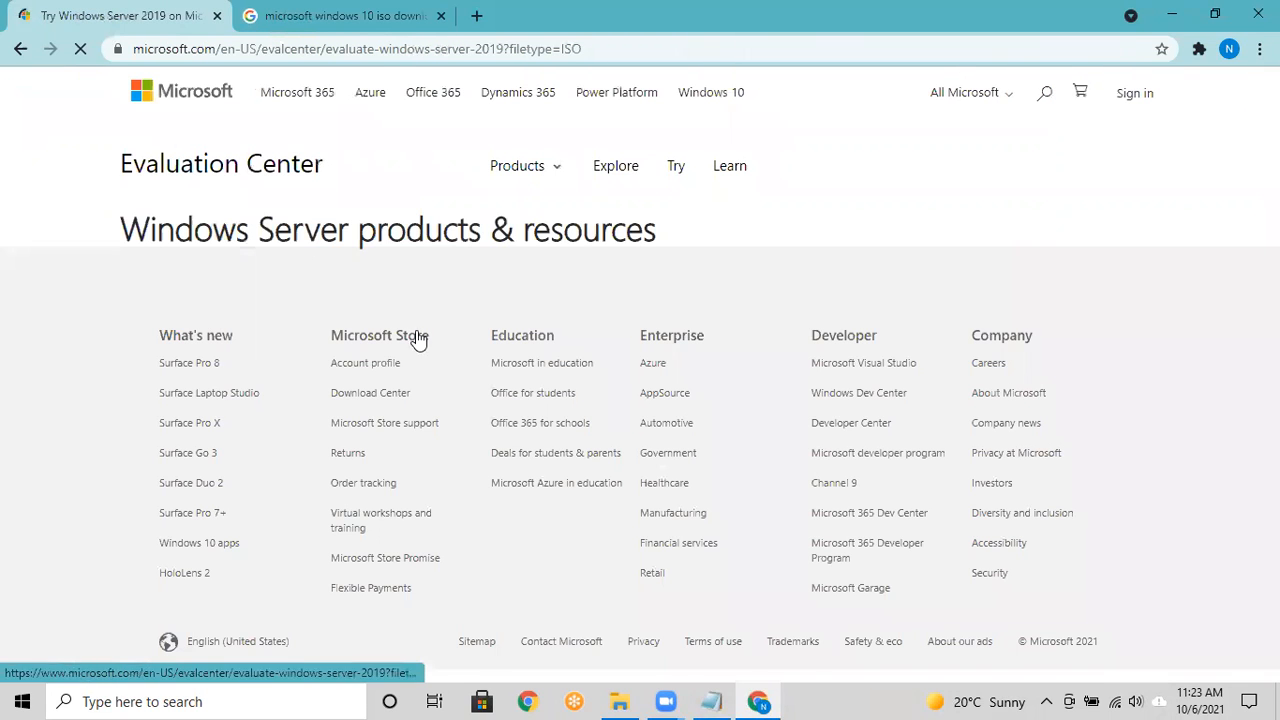
scroll(418, 338, up, 4)
scroll(418, 340, up, 4)
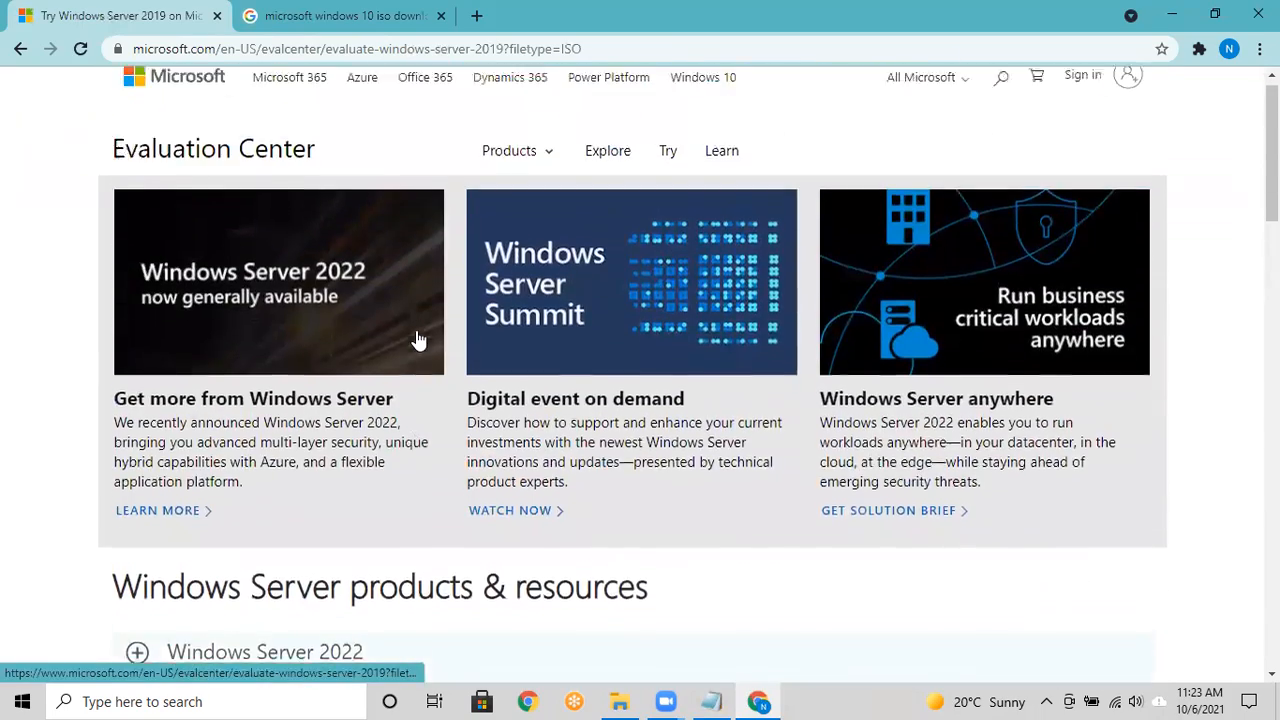
scroll(418, 340, down, 6)
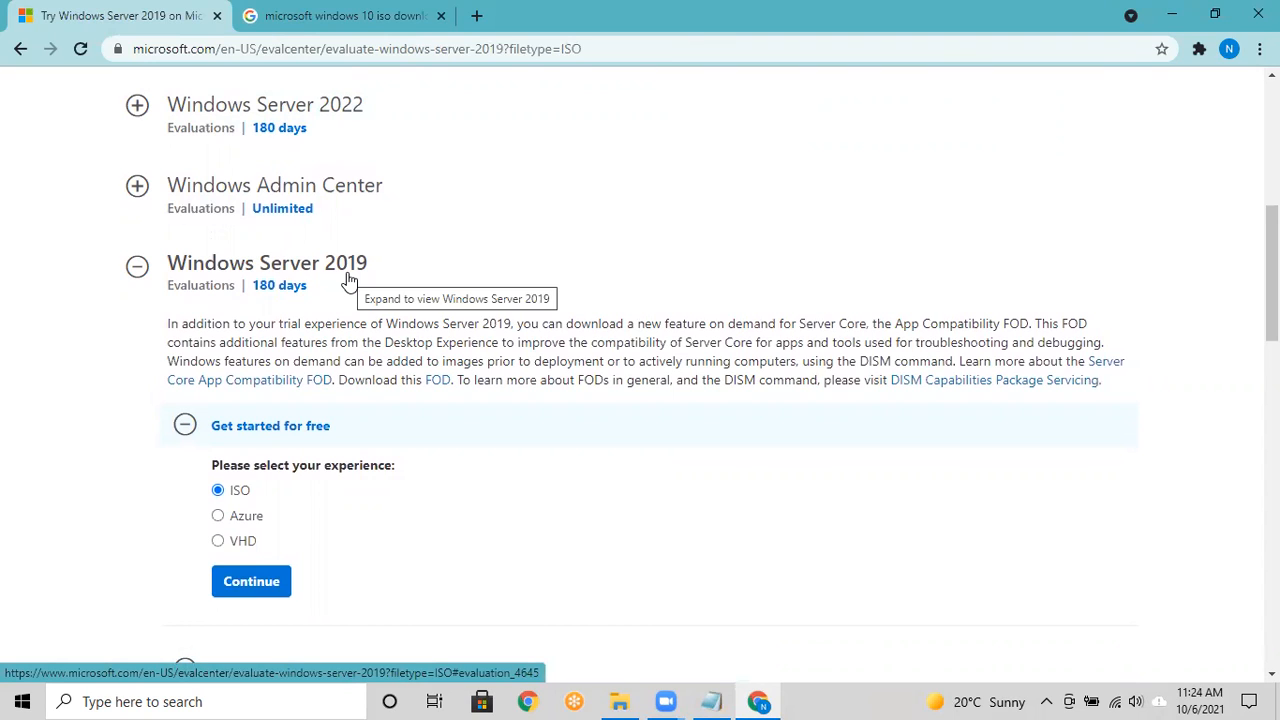
scroll(318, 352, down, 2)
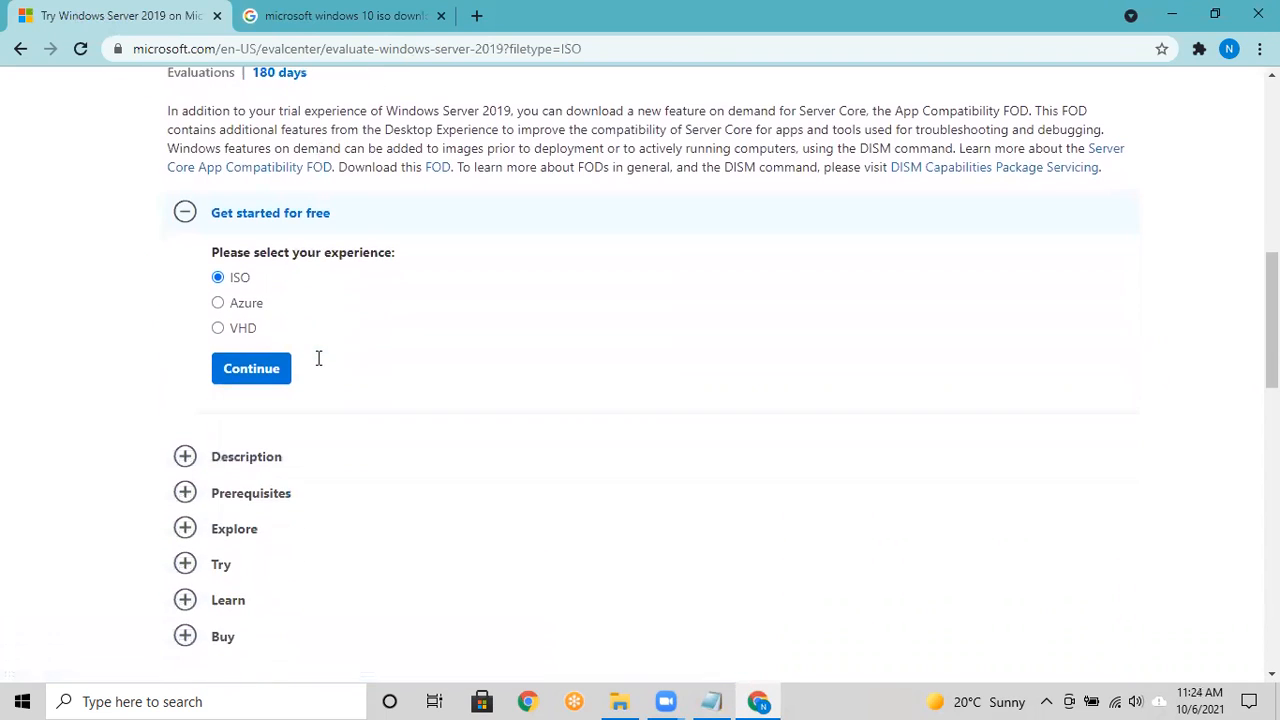
Step: Keep the ISO option, reach the registration form, and bring up the Downloads folder
click(217, 304)
click(217, 278)
click(230, 370)
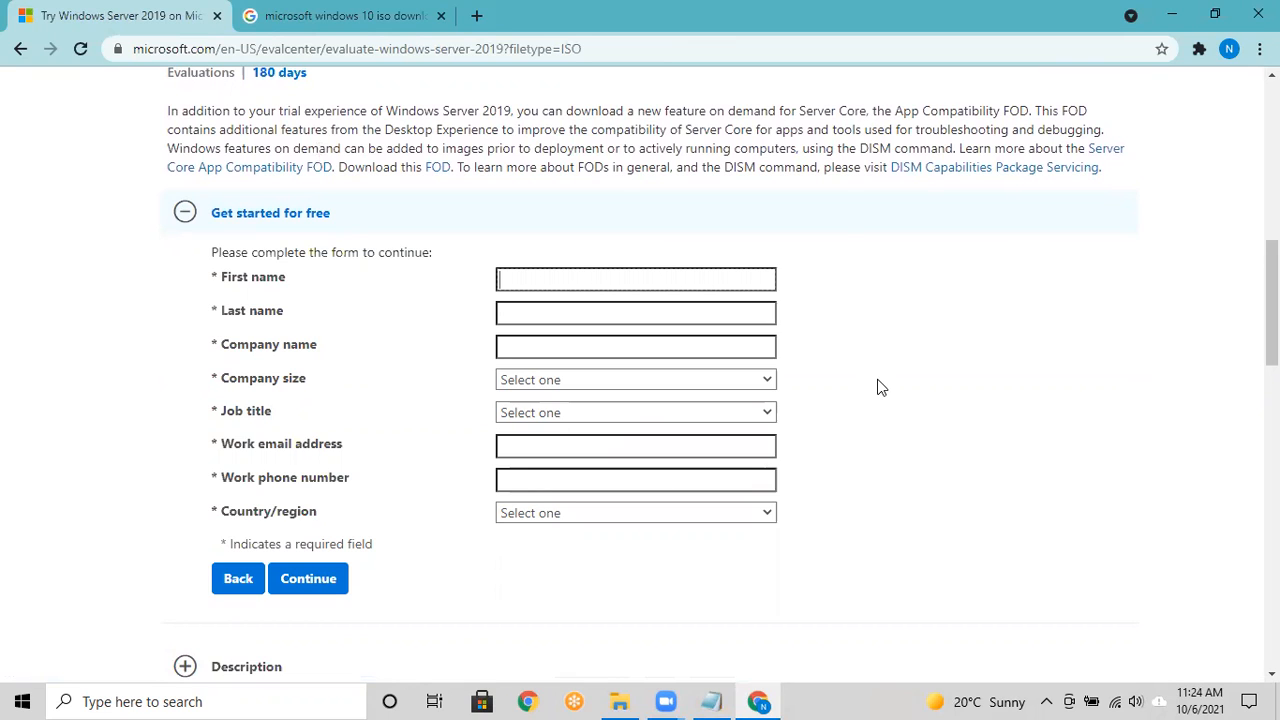
click(620, 701)
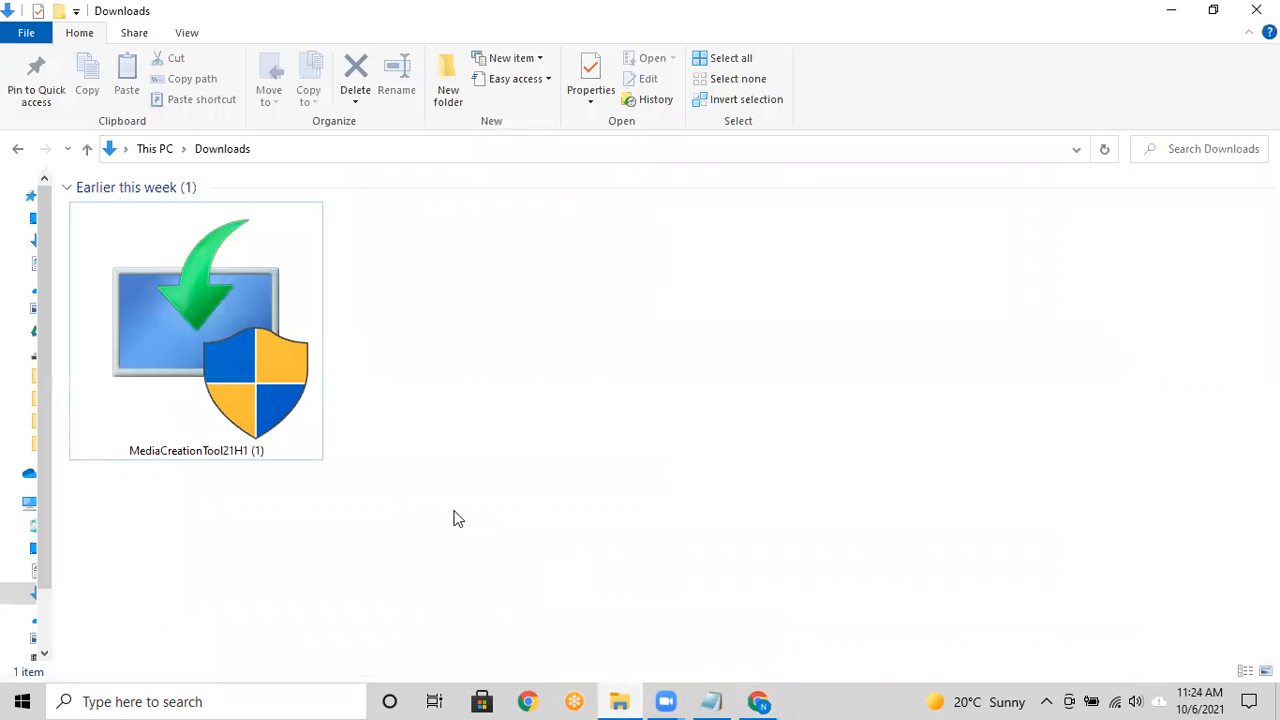
Step: Show the desktop, check the 2019 ms server image in server utilities, then minimize that folder
click(630, 700)
key(super+d)
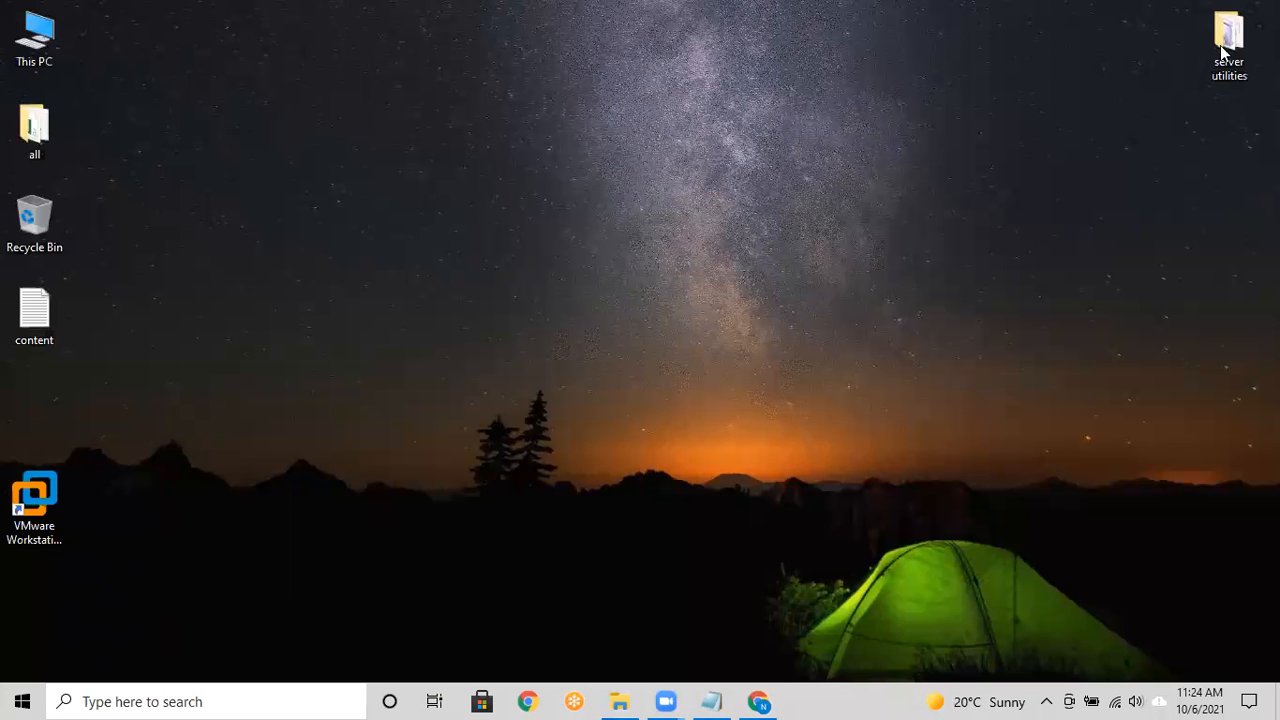
double_click(1222, 48)
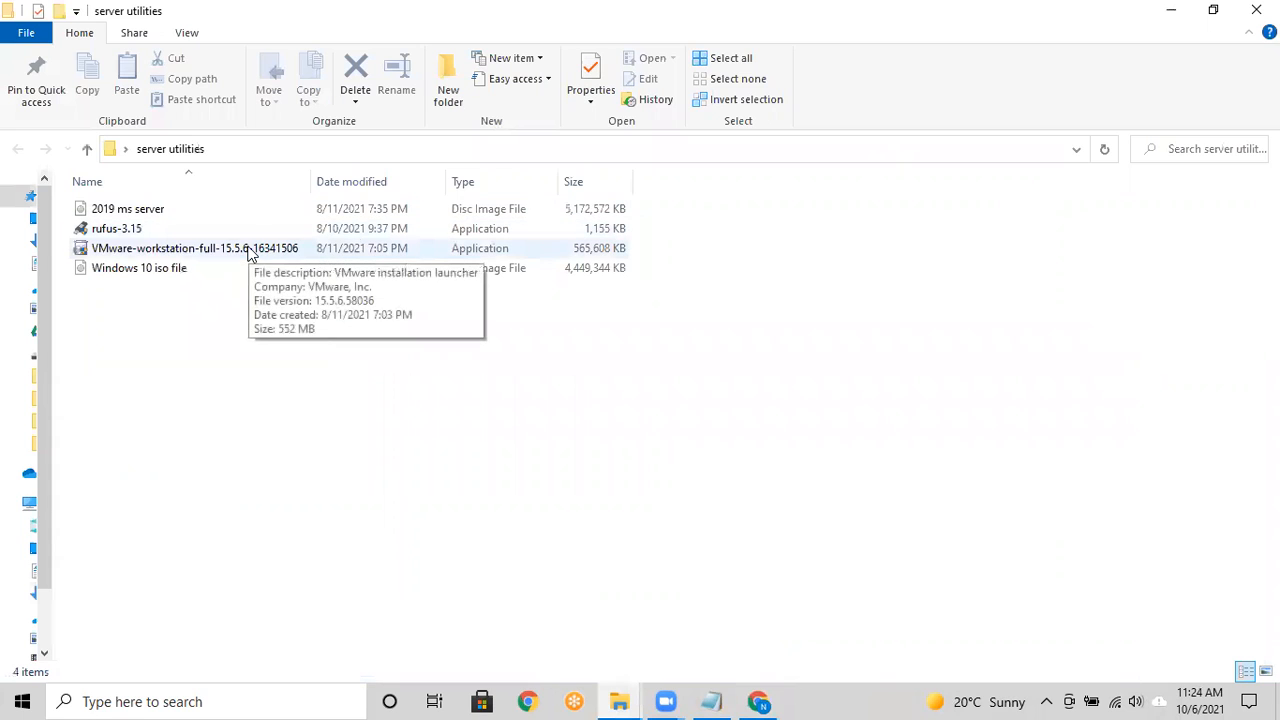
click(143, 213)
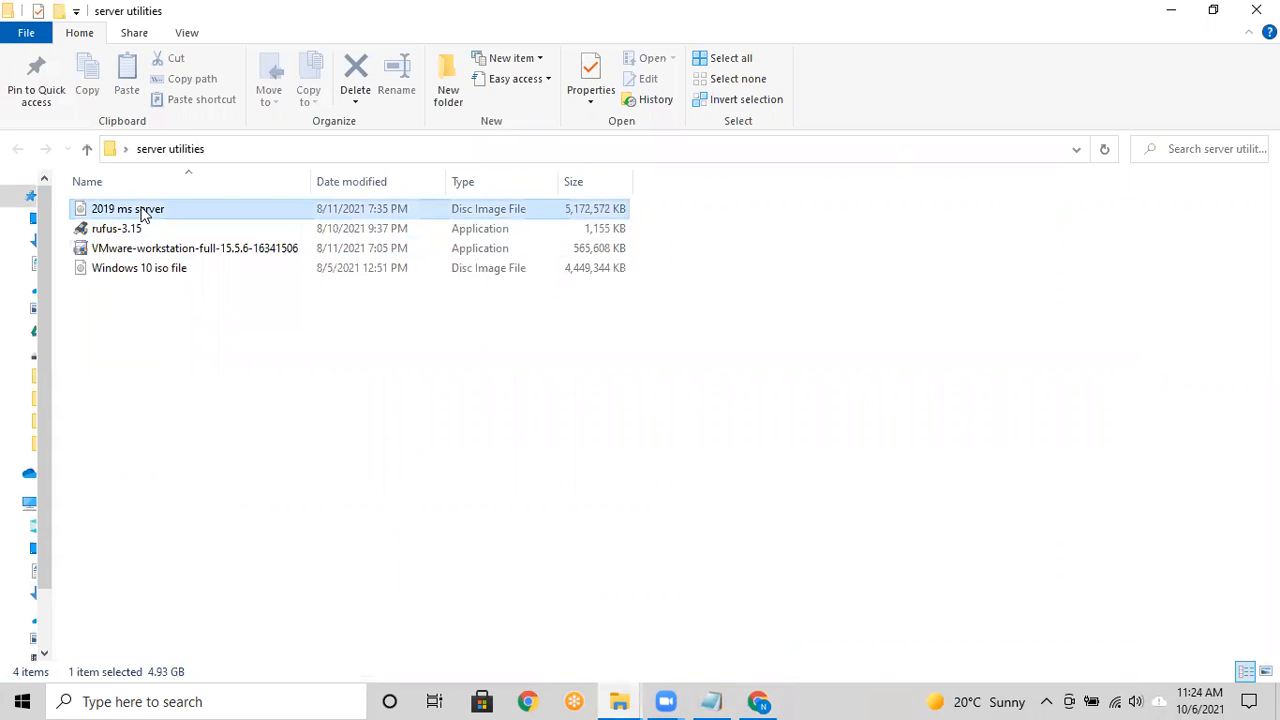
click(328, 349)
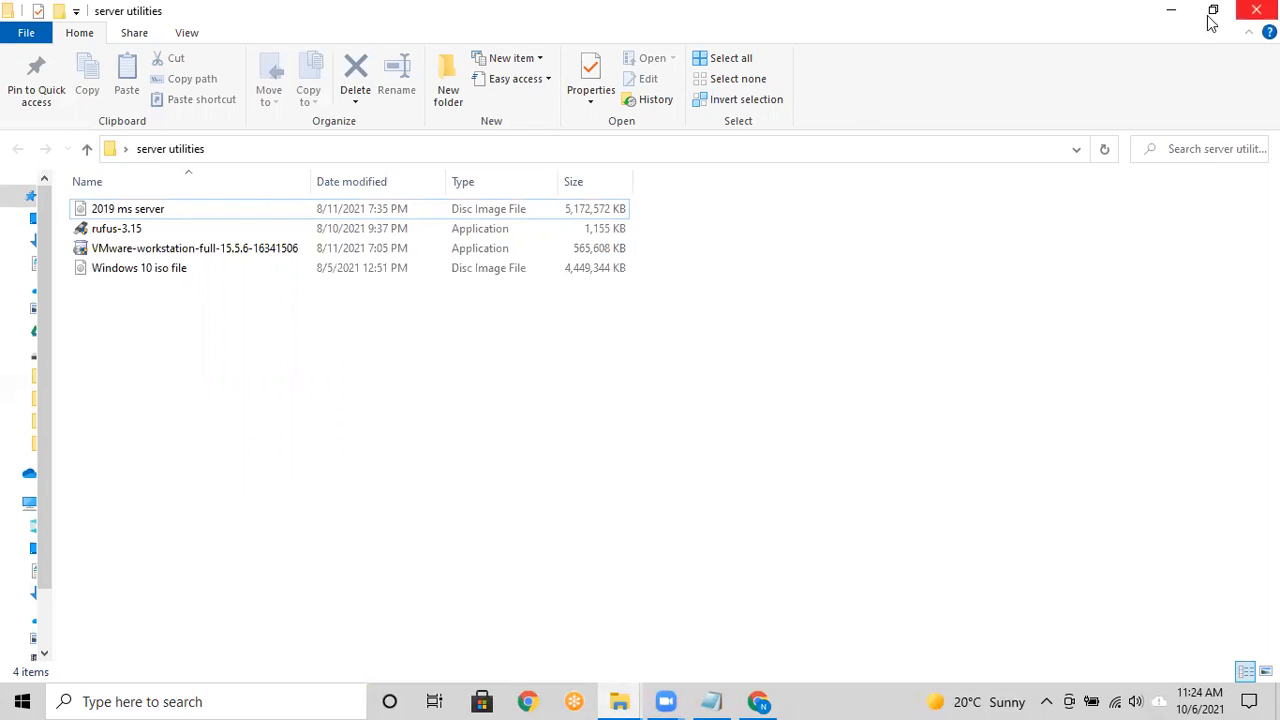
click(1160, 17)
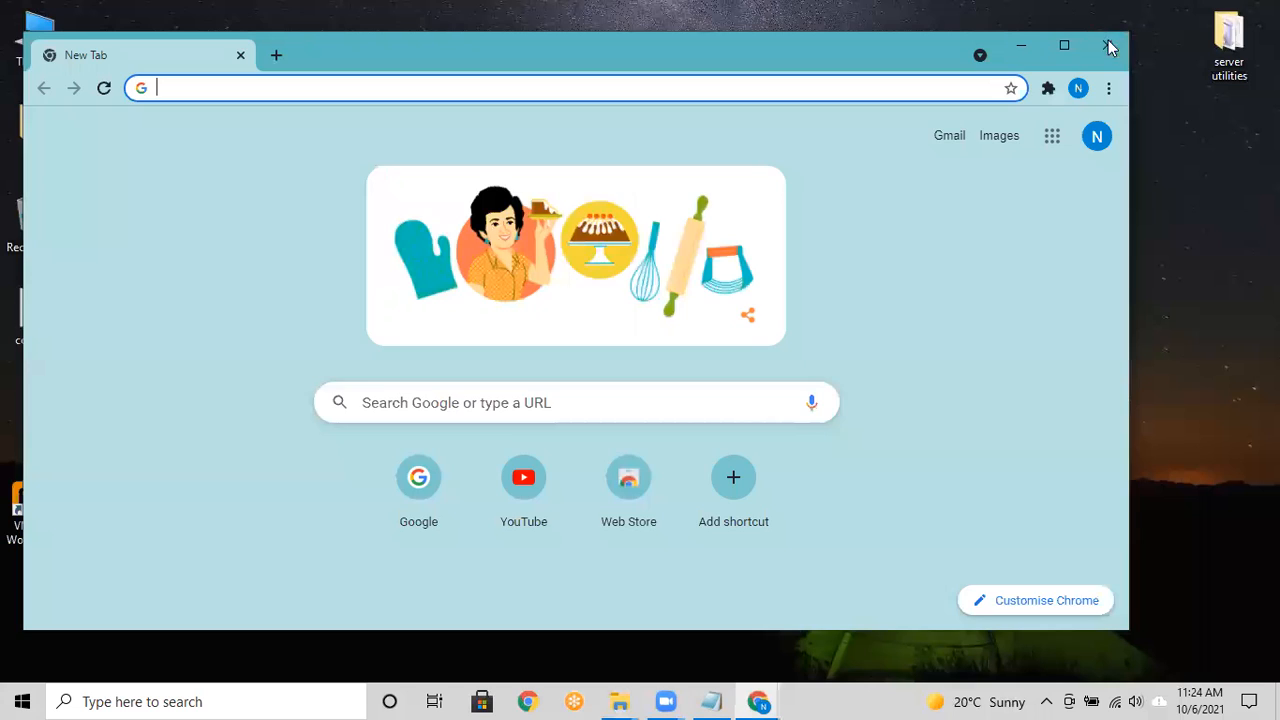
Step: Open the Windows 10 ISO page at 'Create Windows 10 installation media', then switch to Downloads
click(1109, 43)
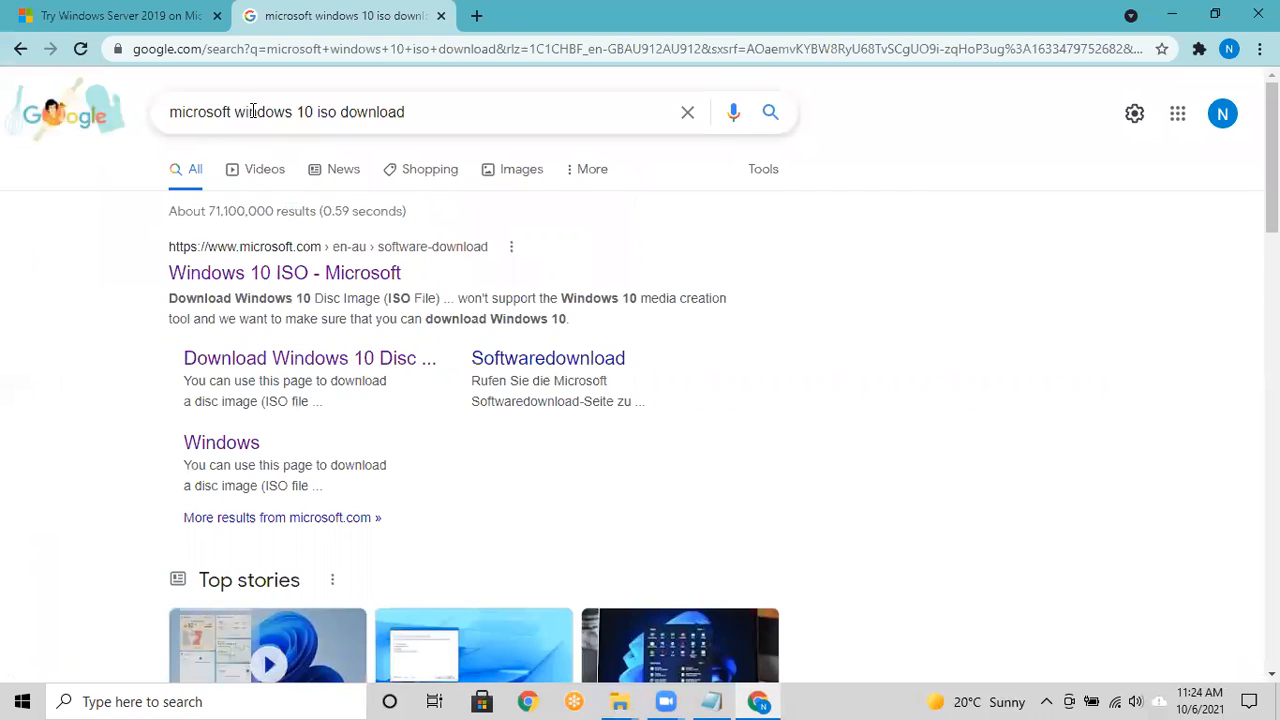
click(265, 278)
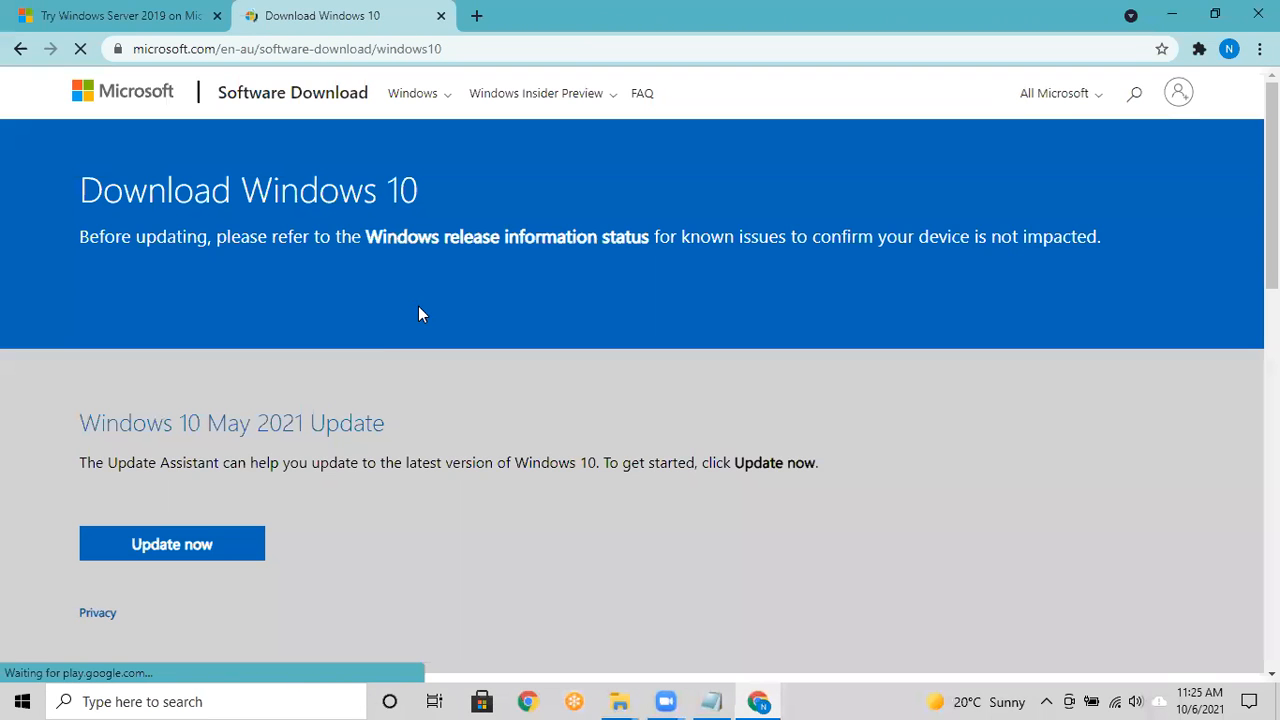
scroll(313, 442, down, 1)
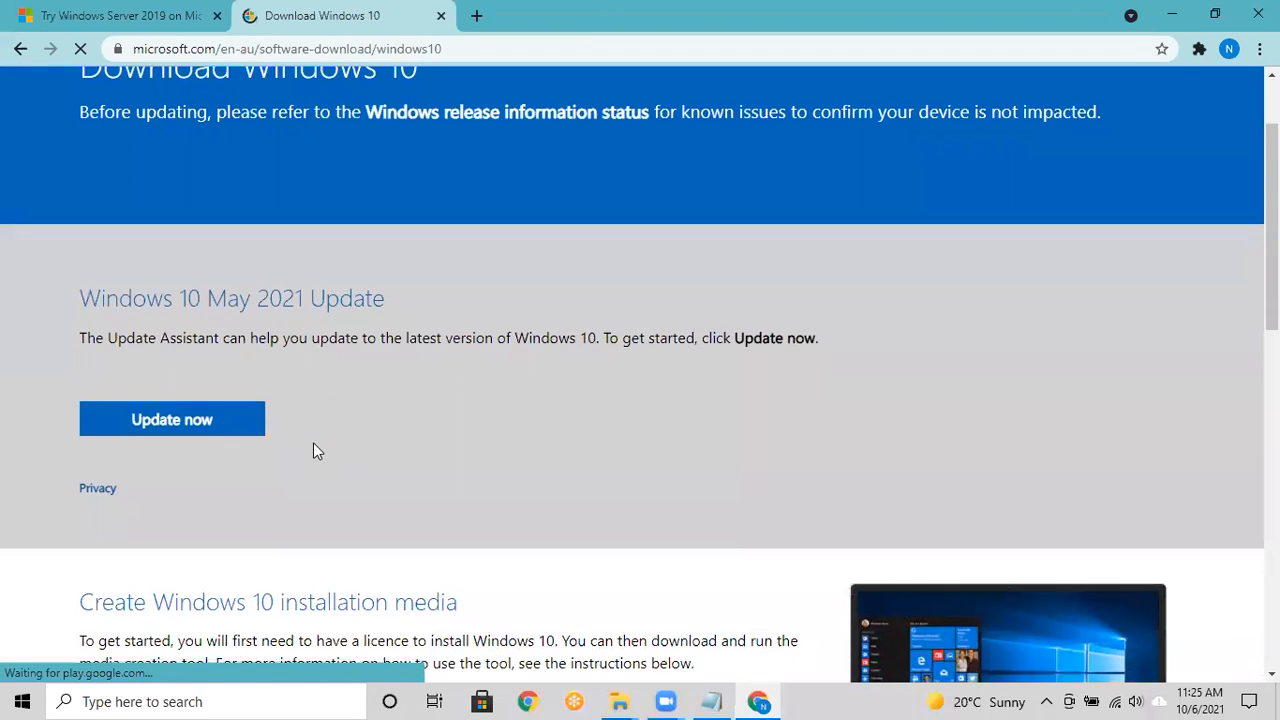
scroll(313, 442, down, 2)
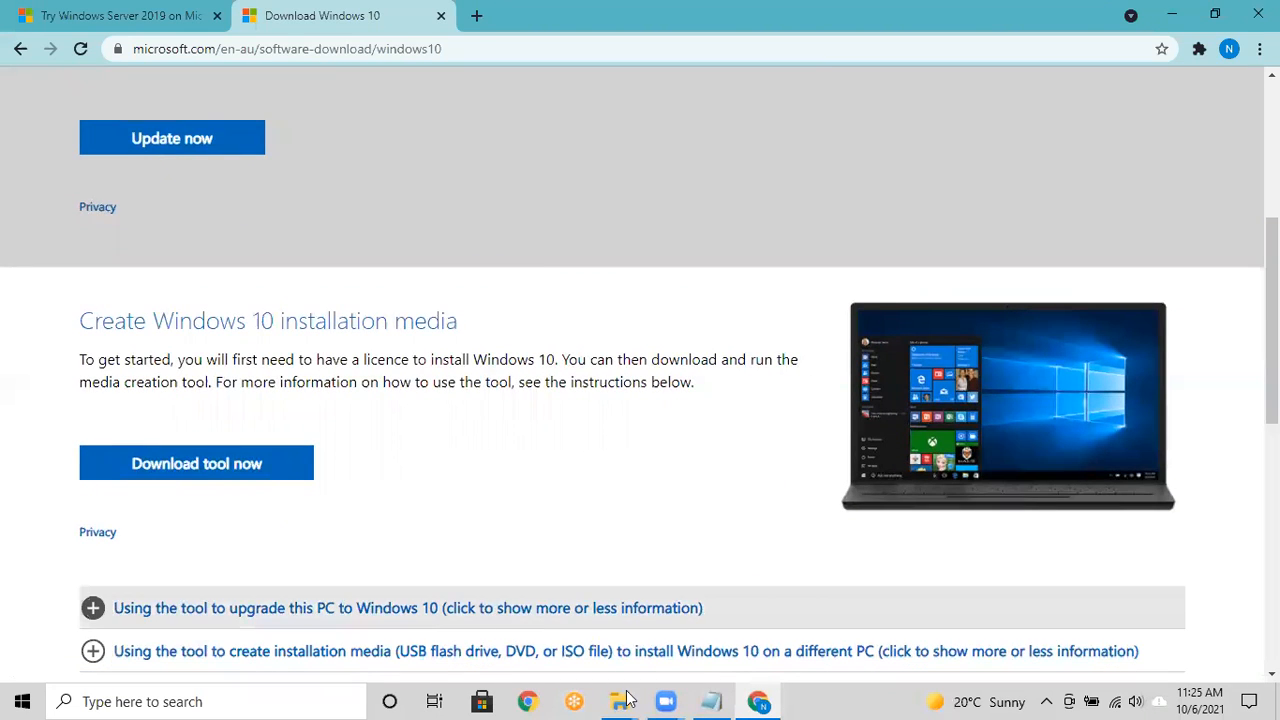
mouse_move(628, 697)
click(491, 629)
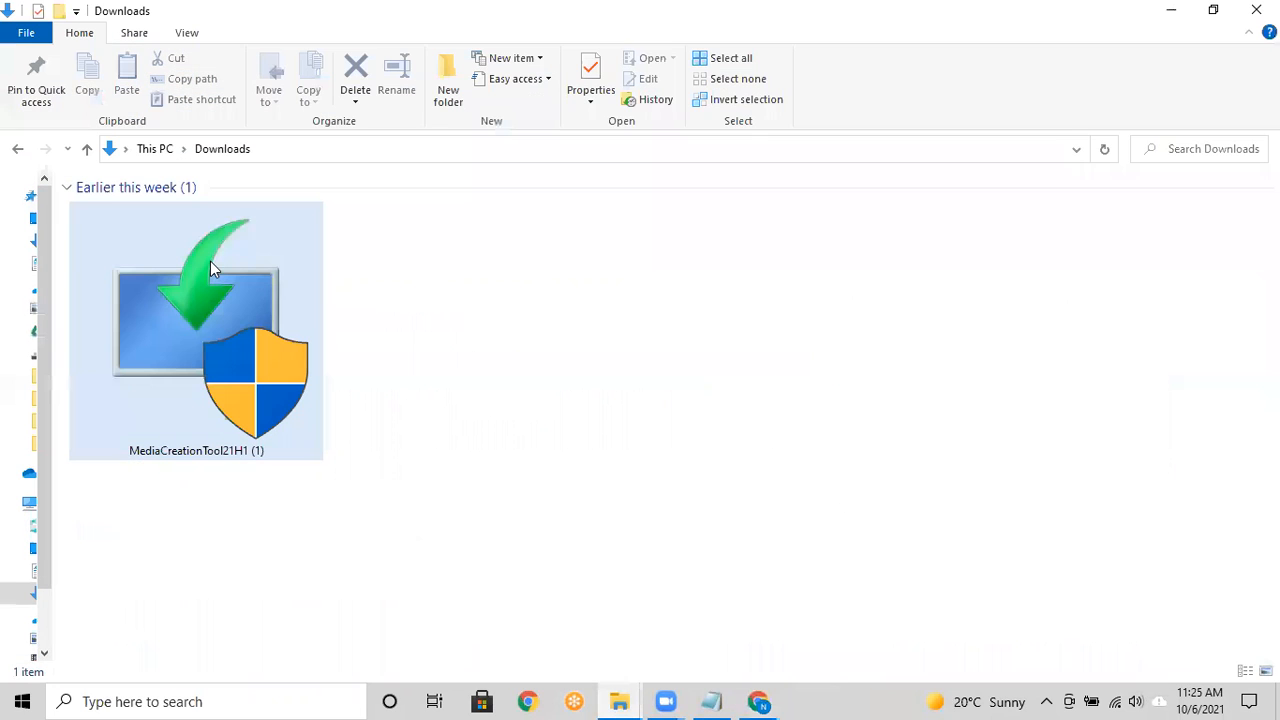
Step: Launch MediaCreationTool21H1 (1) from Downloads, then start VMware Workstation from the desktop
click(205, 343)
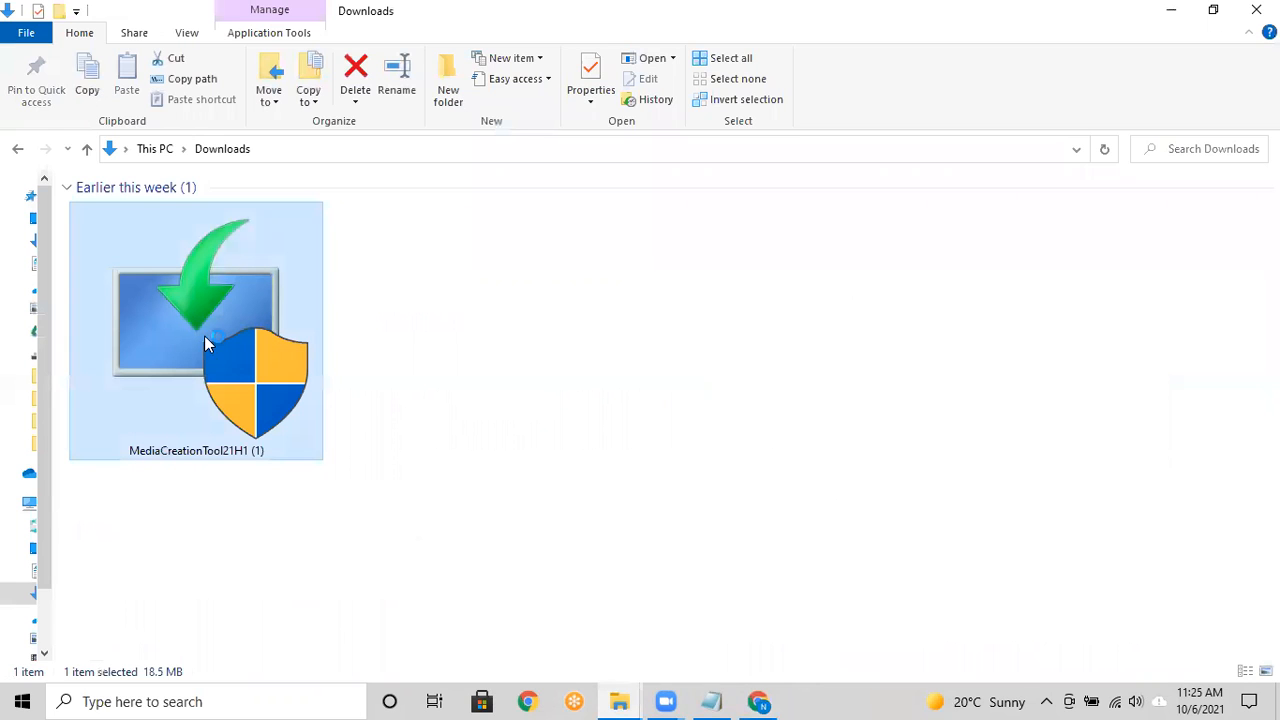
double_click(205, 340)
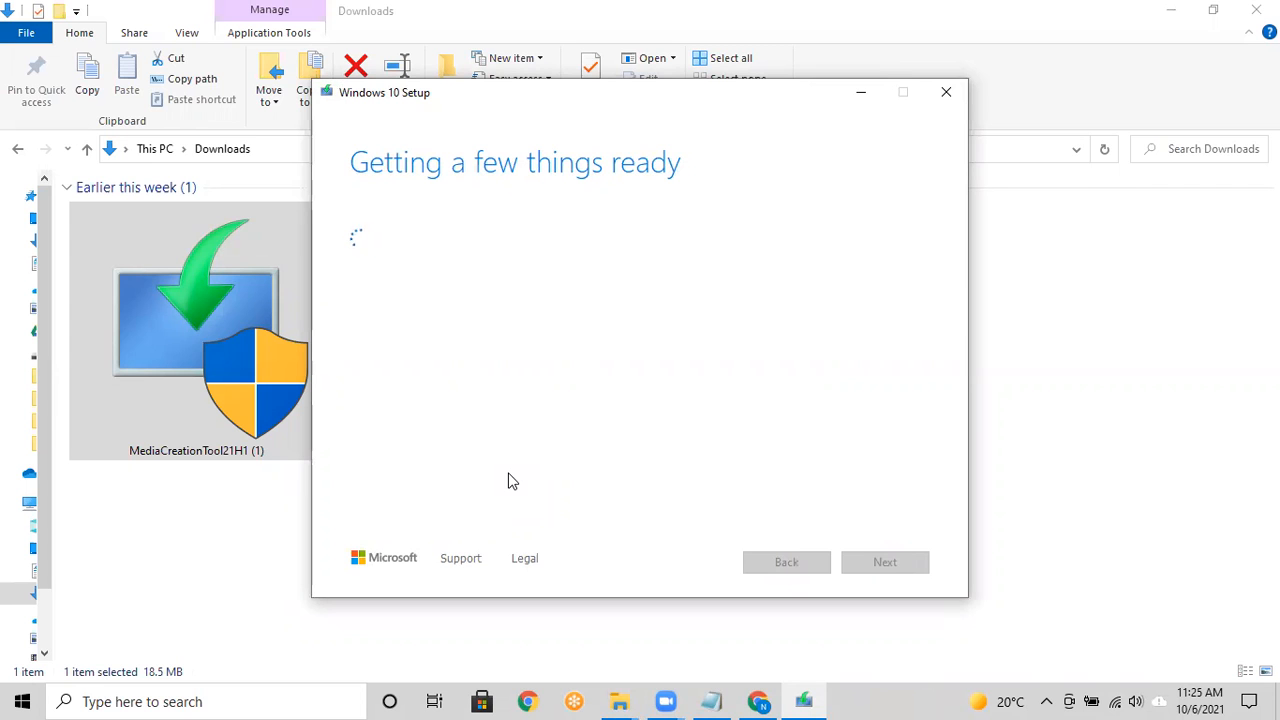
key(super+d)
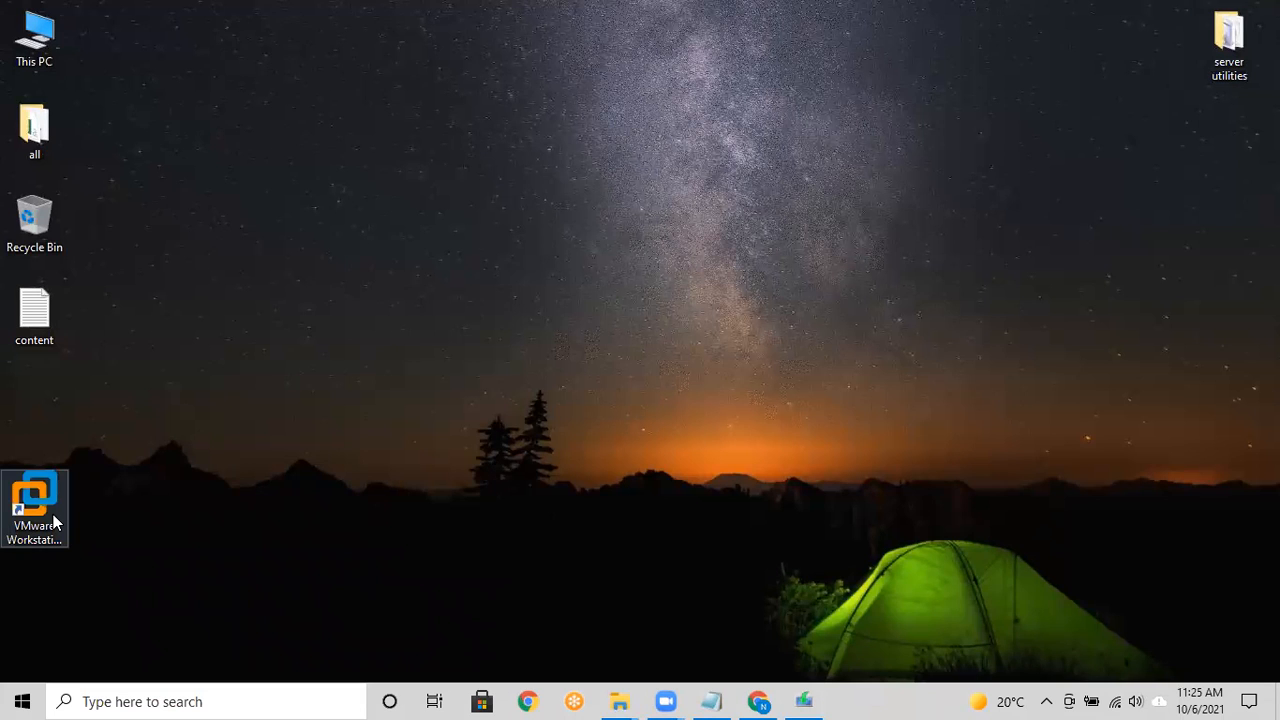
double_click(53, 515)
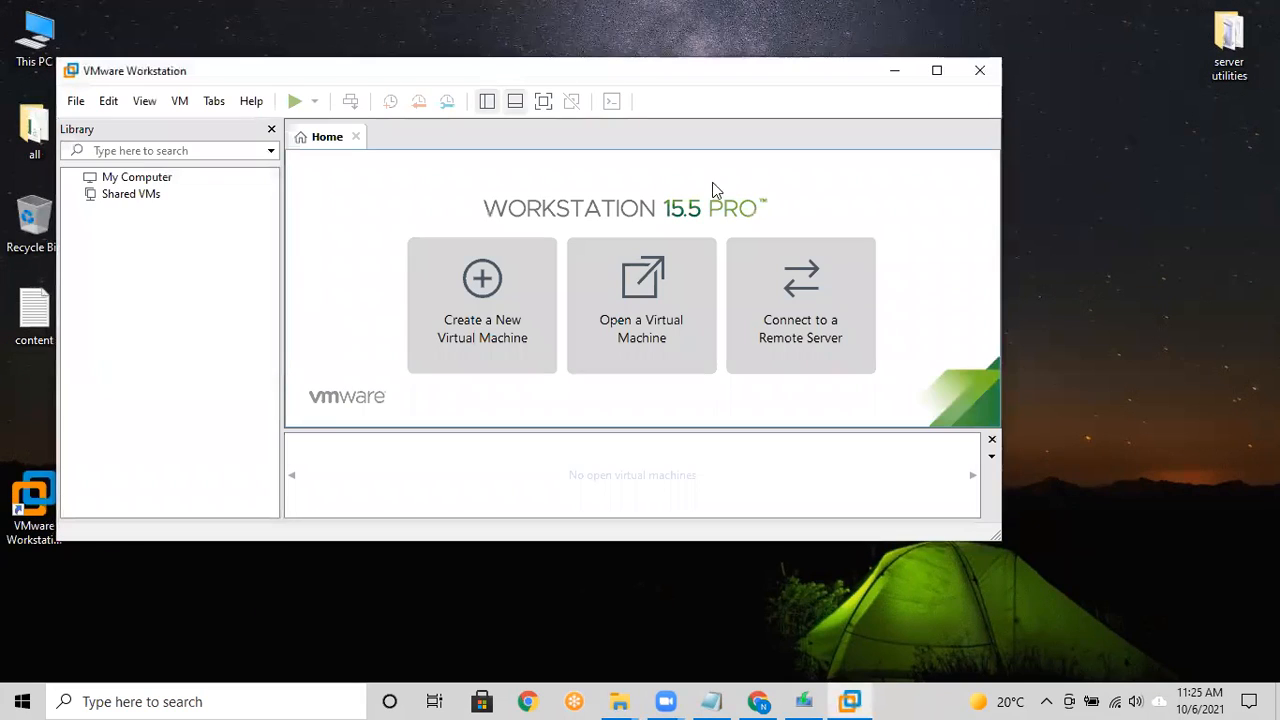
Step: Maximize VMware Workstation and bring the Windows 10 Setup license terms to the front
click(937, 71)
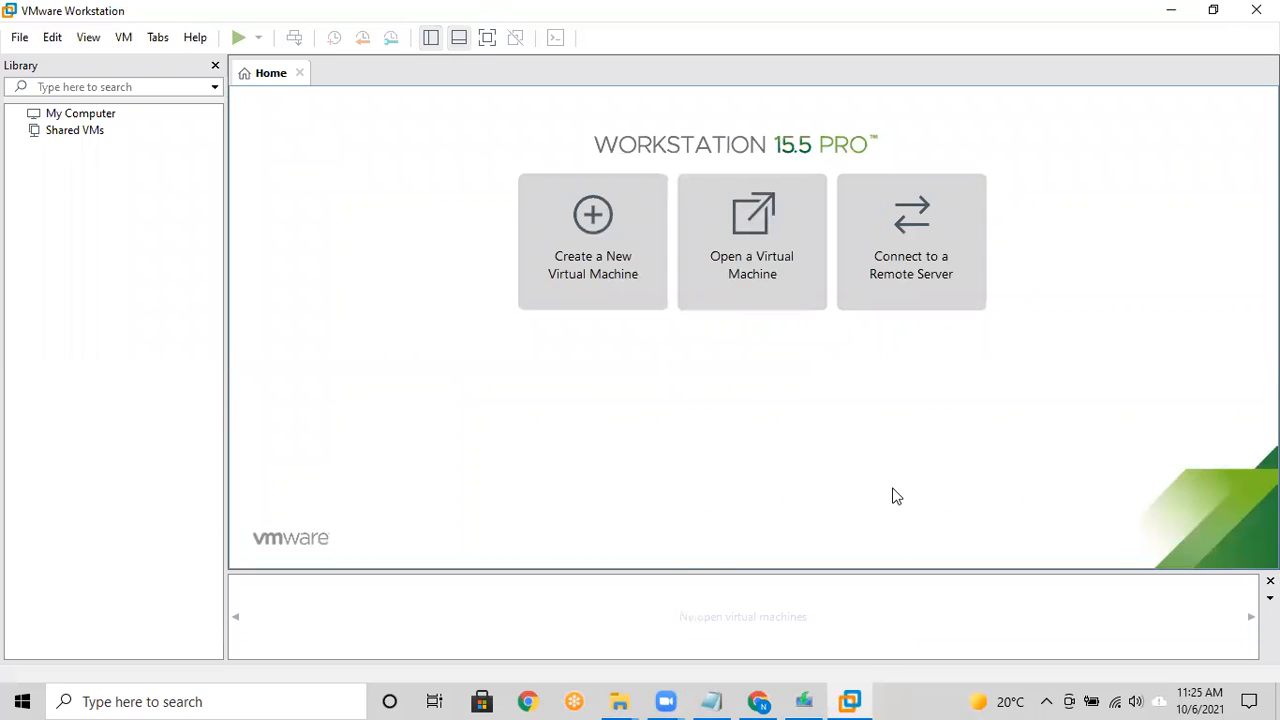
click(804, 701)
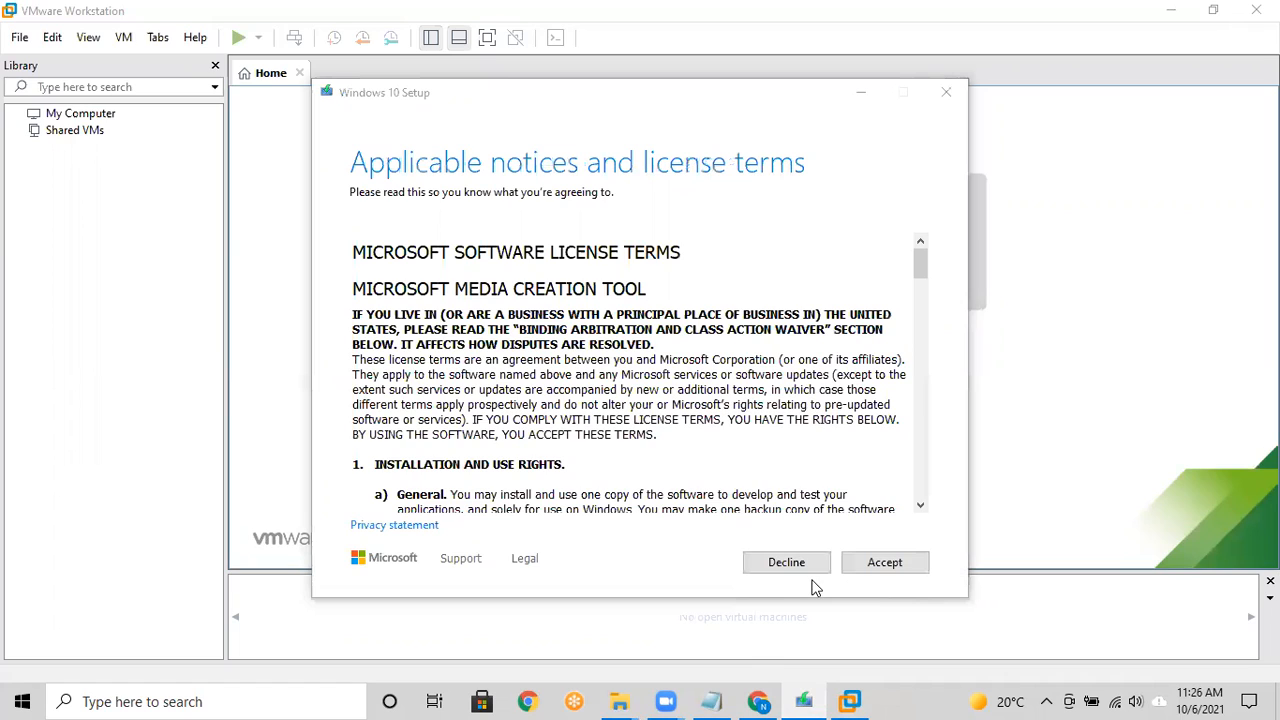
Step: Accept the licence terms and choose to create installation media for another PC
click(886, 562)
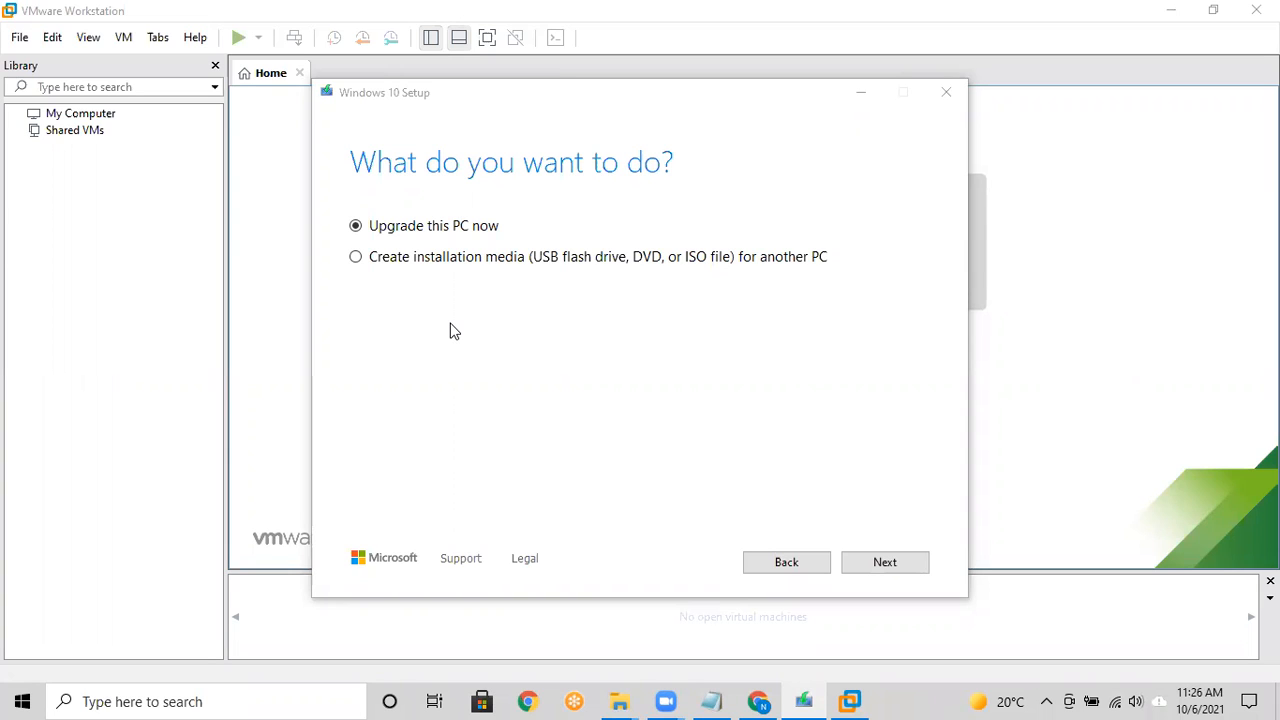
click(357, 258)
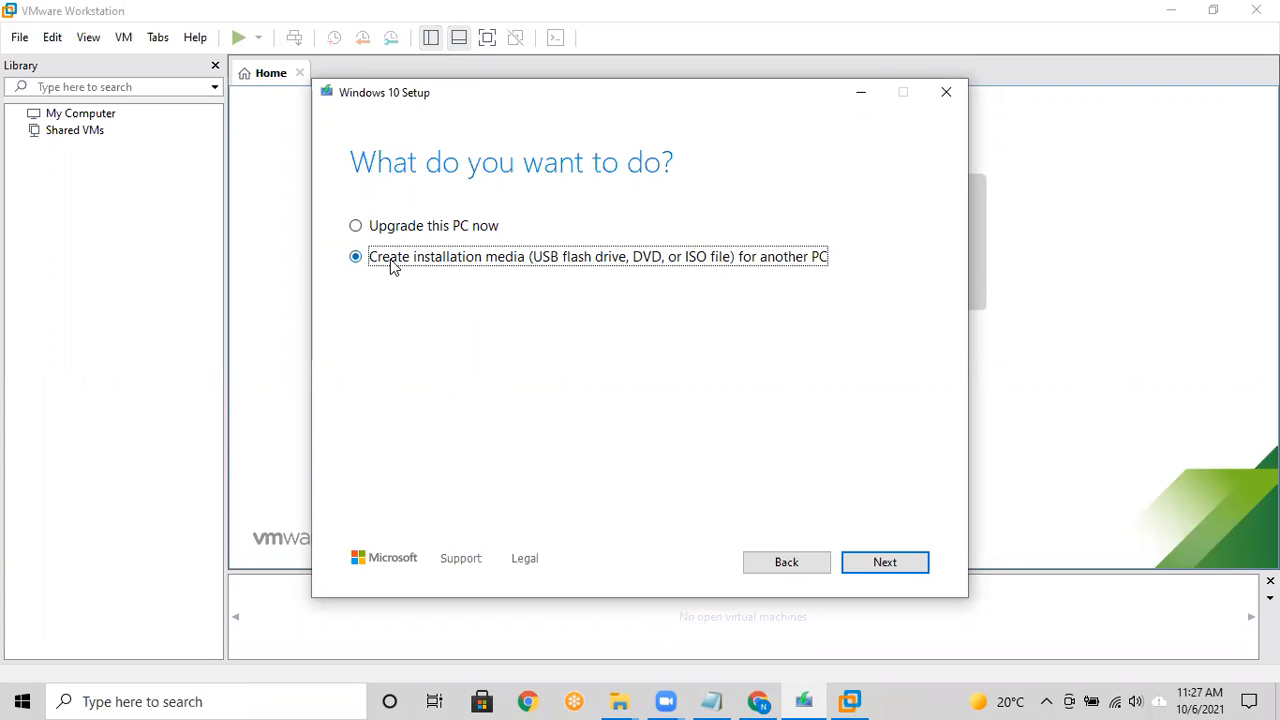
click(880, 563)
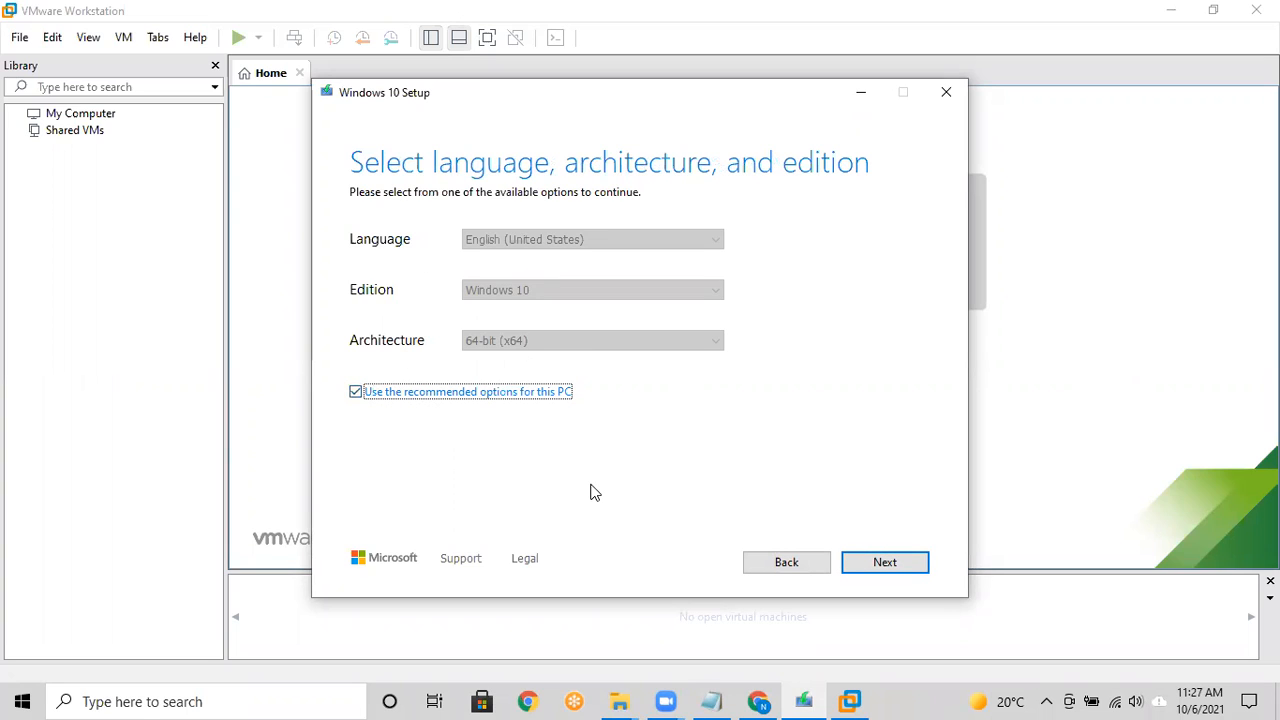
Step: Keep the recommended English, Windows 10, 64-bit (x64) options and continue
click(357, 395)
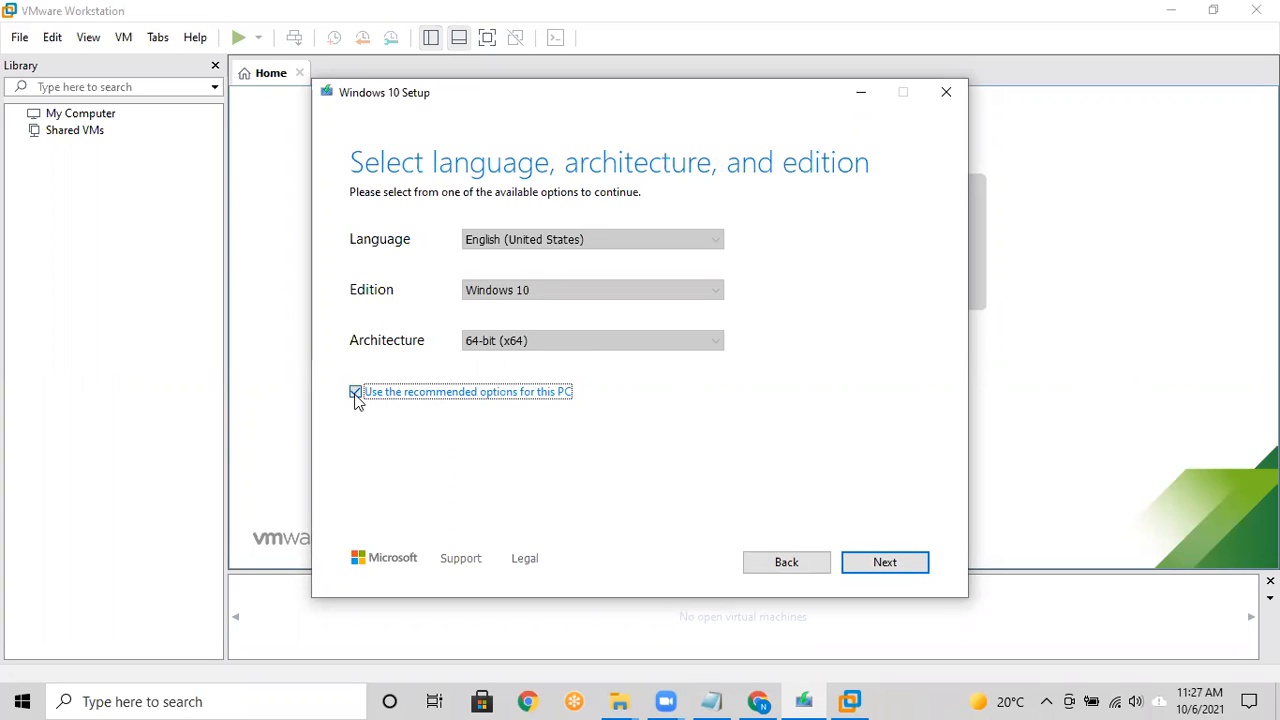
click(521, 343)
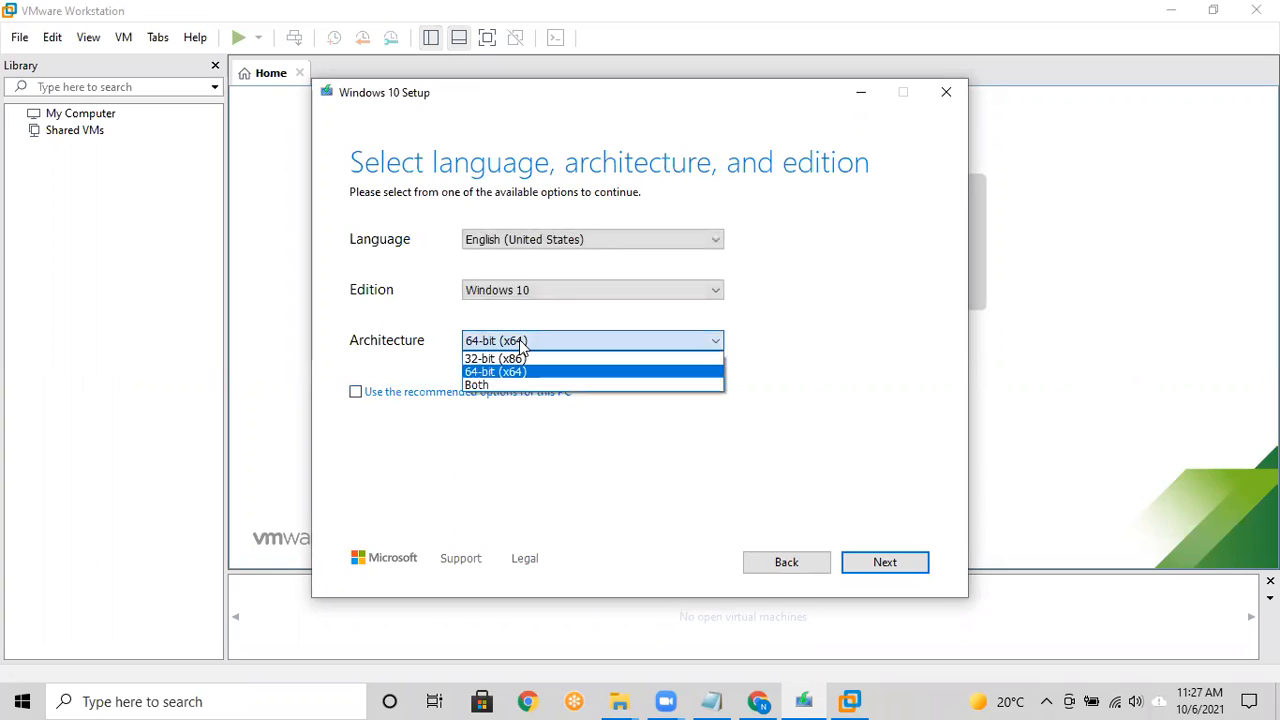
click(481, 376)
click(445, 394)
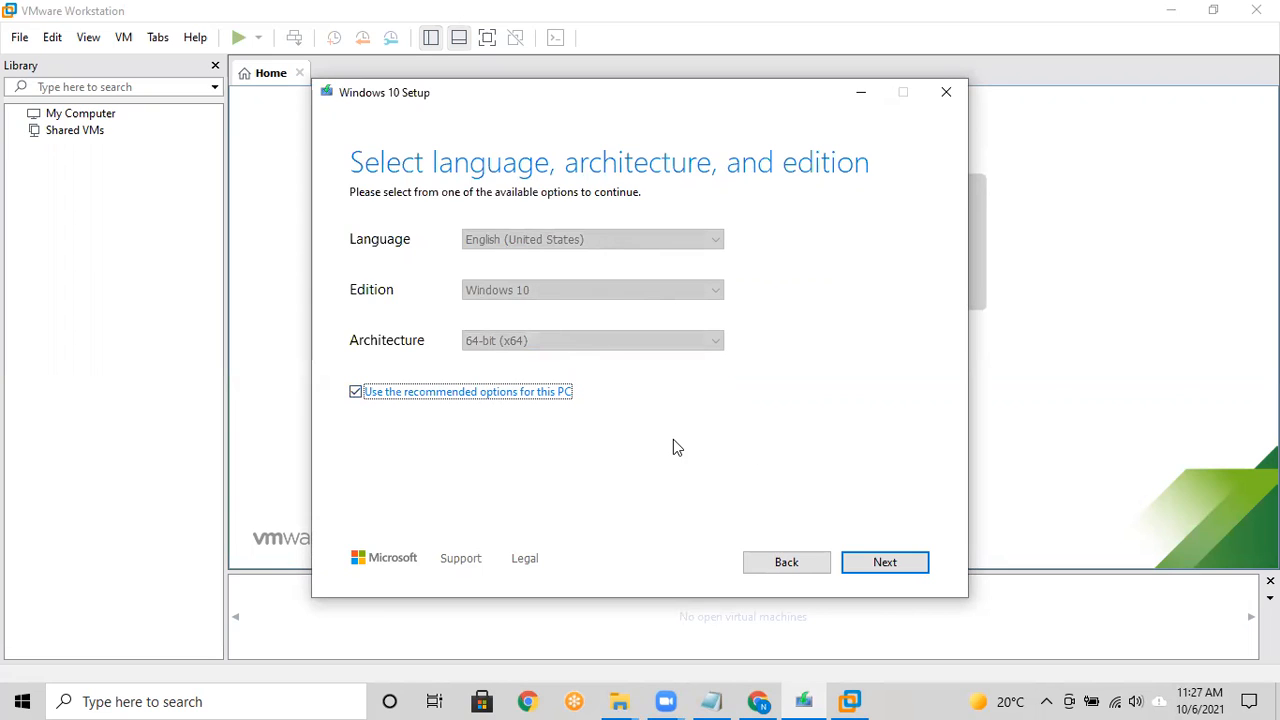
click(884, 562)
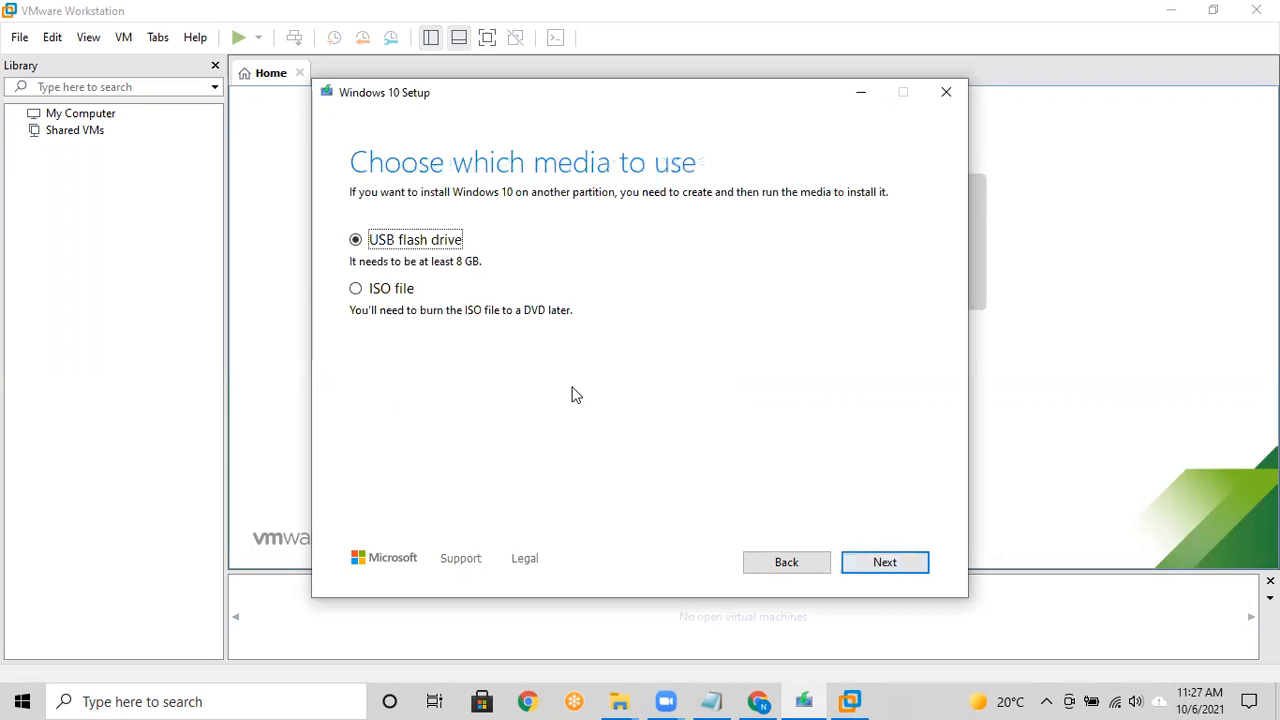
Step: Save an ISO file with 'new' appended to its name, starting the Windows 10 download
click(355, 288)
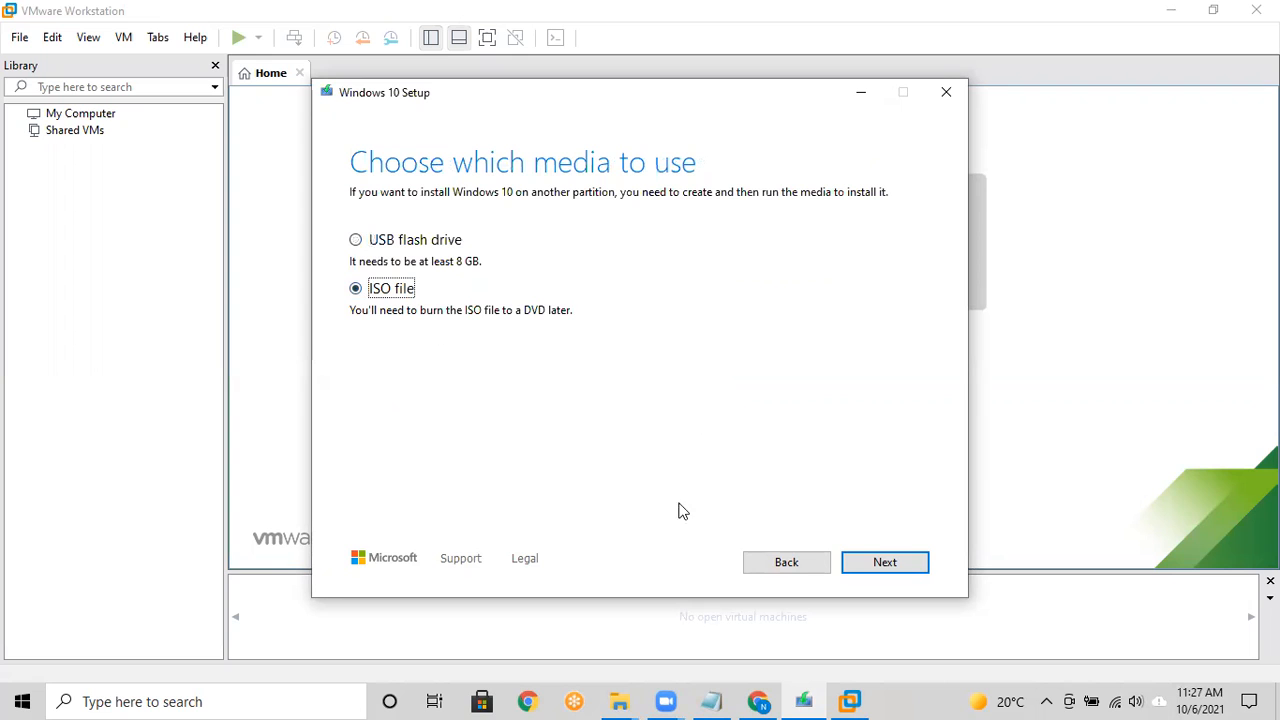
click(873, 566)
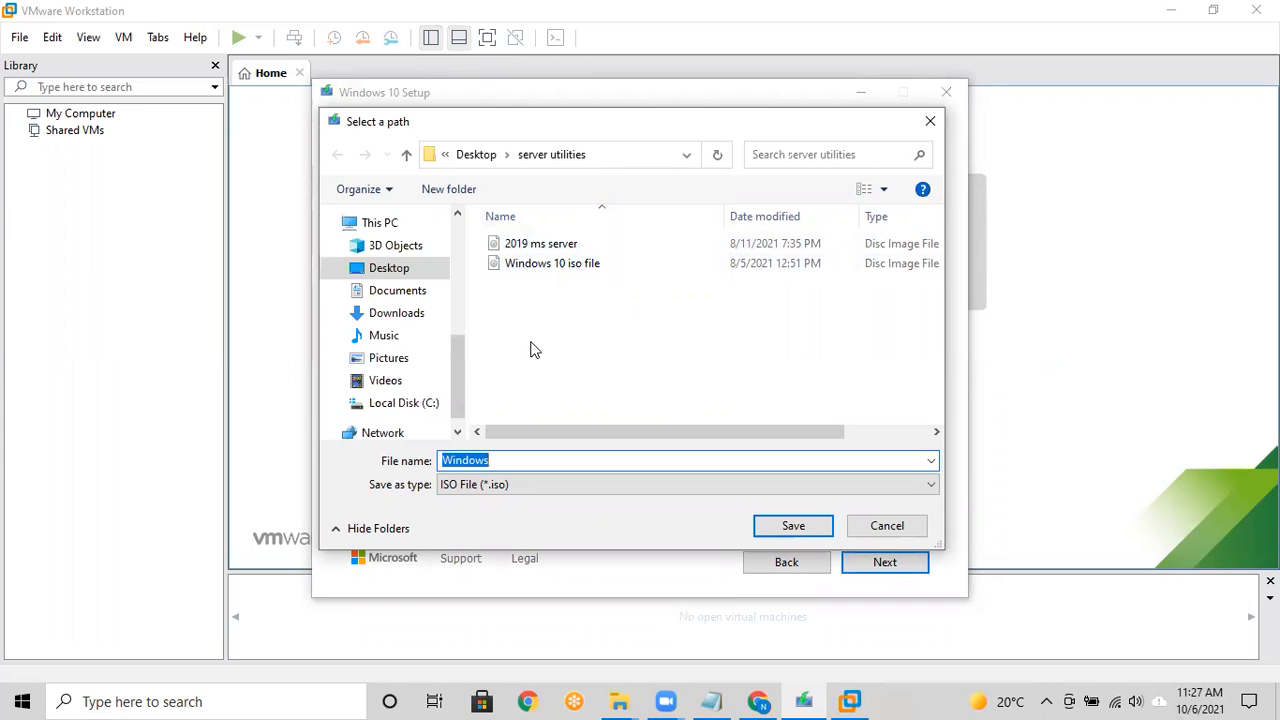
click(505, 461)
text(new)
click(765, 528)
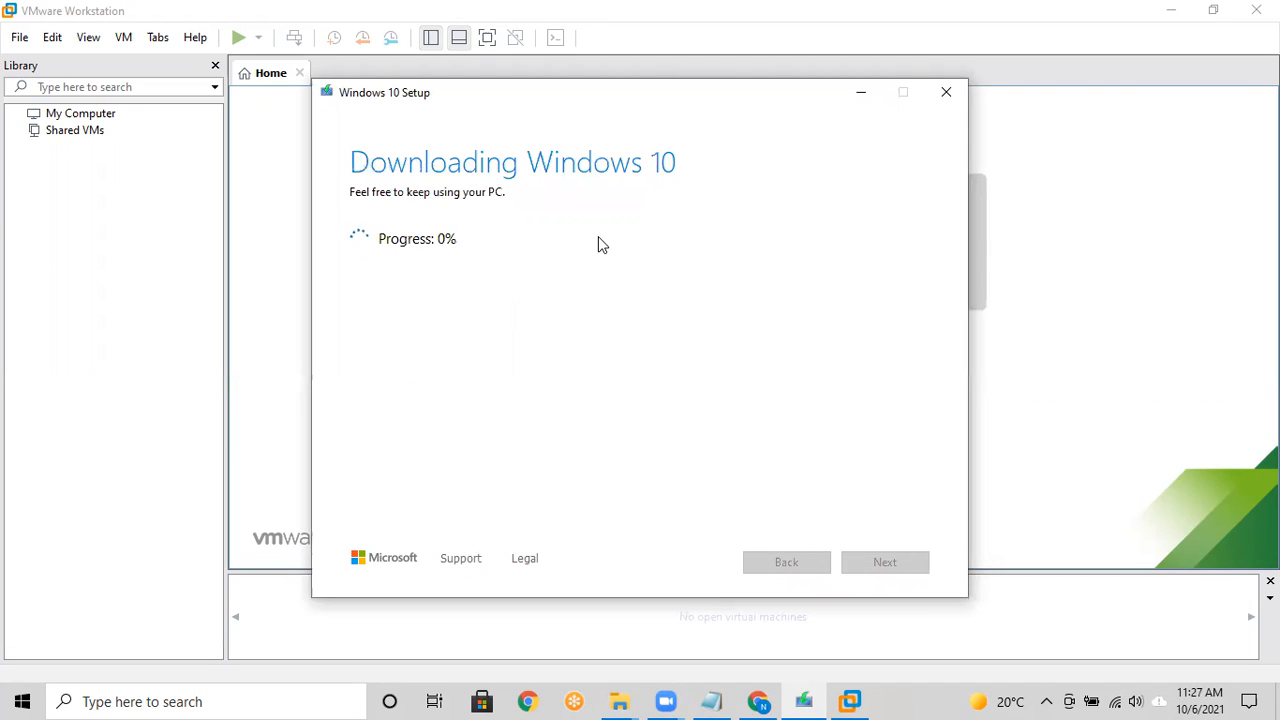
Step: Quit Windows 10 Setup, confirming with Yes
click(945, 93)
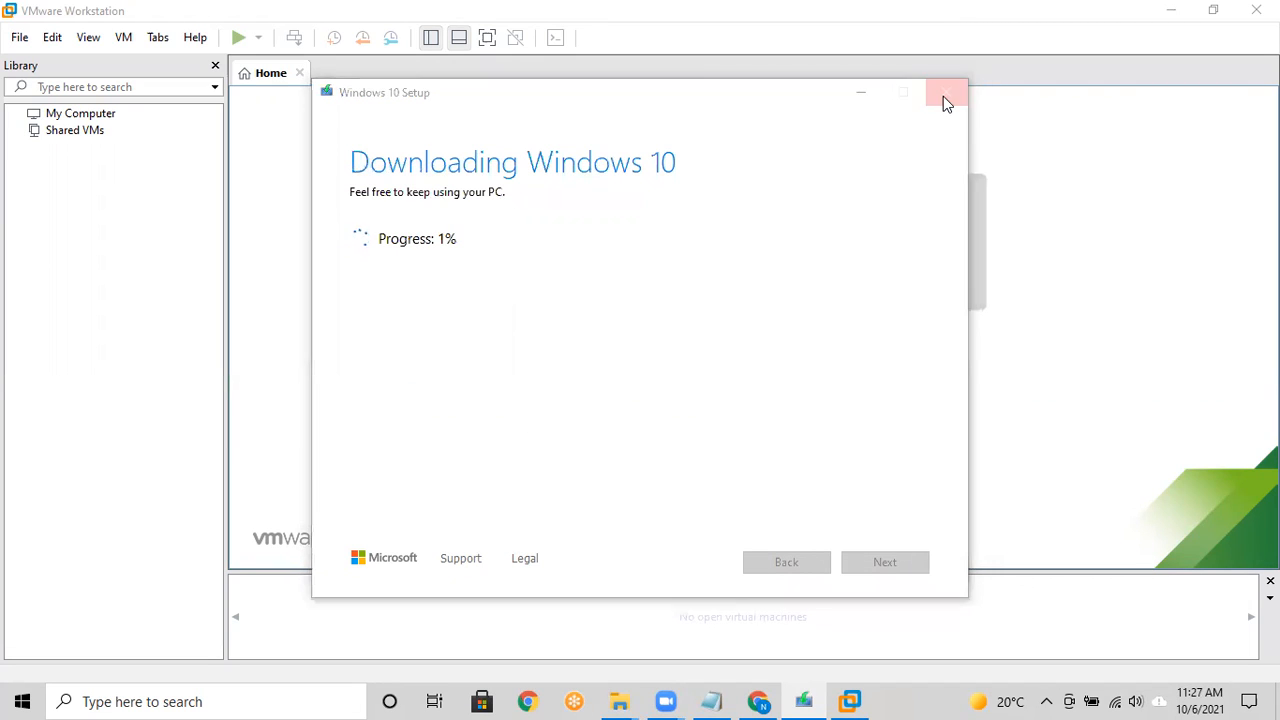
click(639, 420)
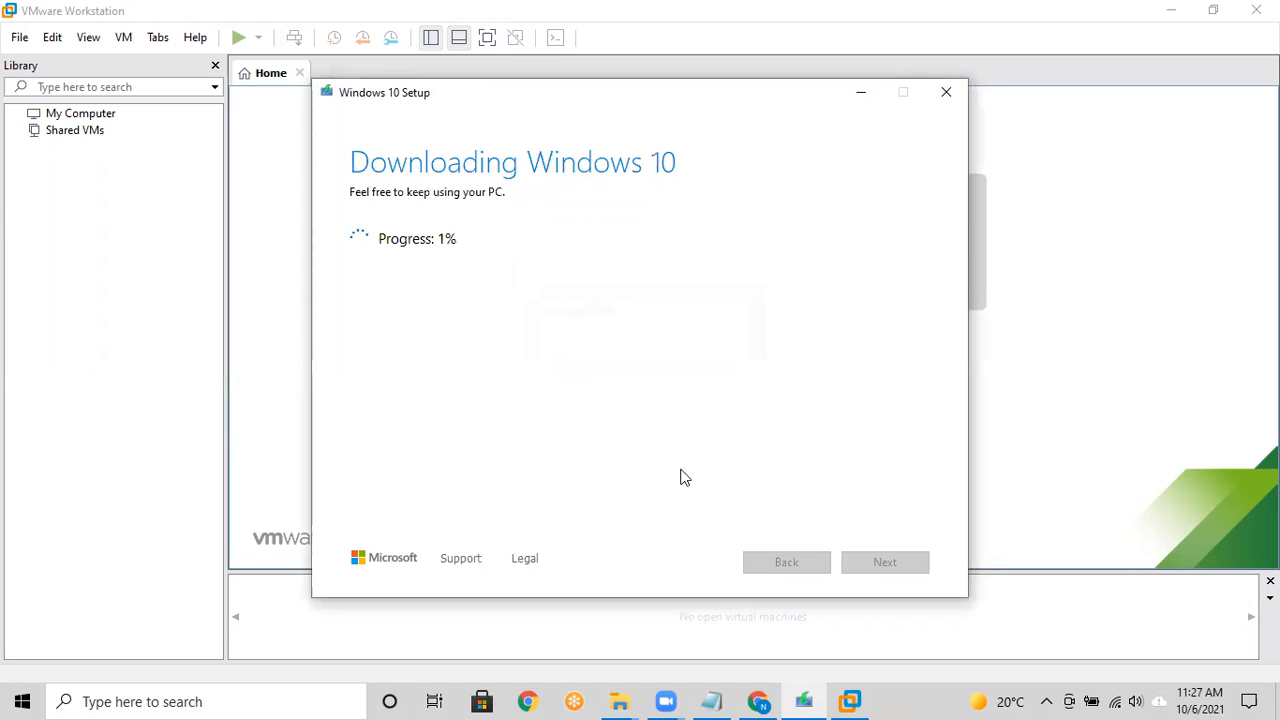
click(861, 95)
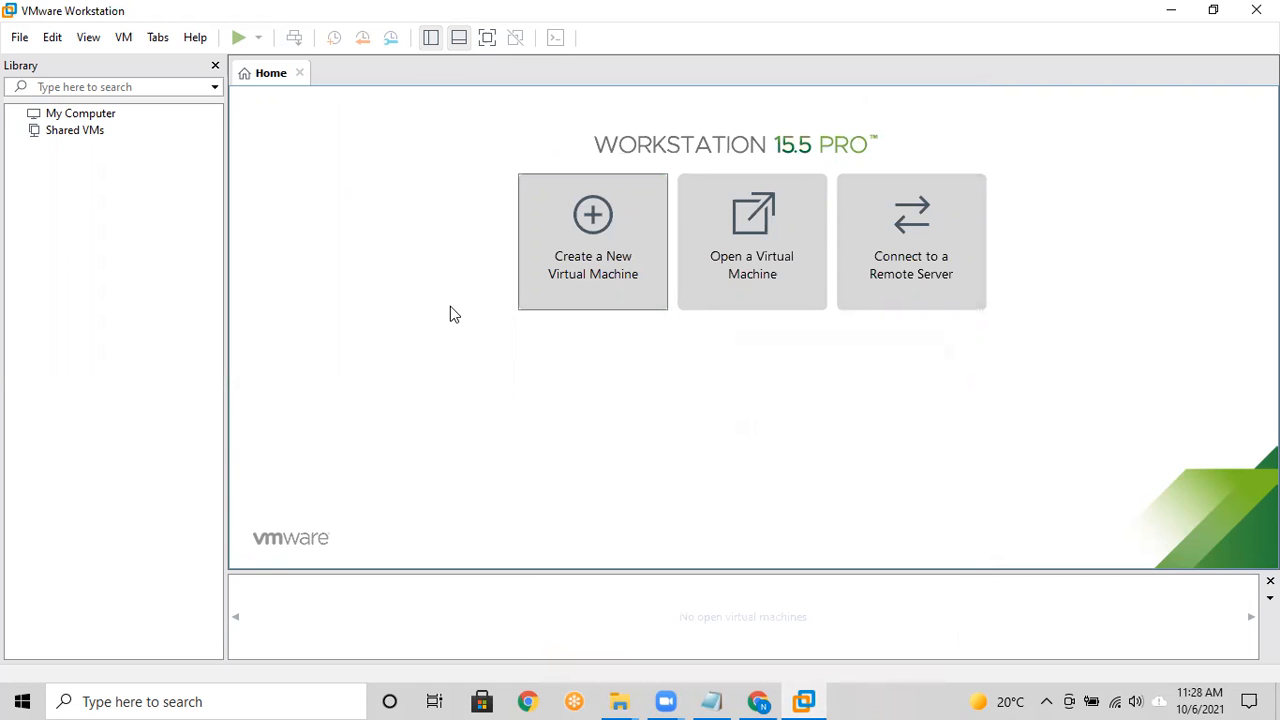
Step: Start the New Virtual Machine Wizard with Workstation 15.x hardware compatibility
click(590, 270)
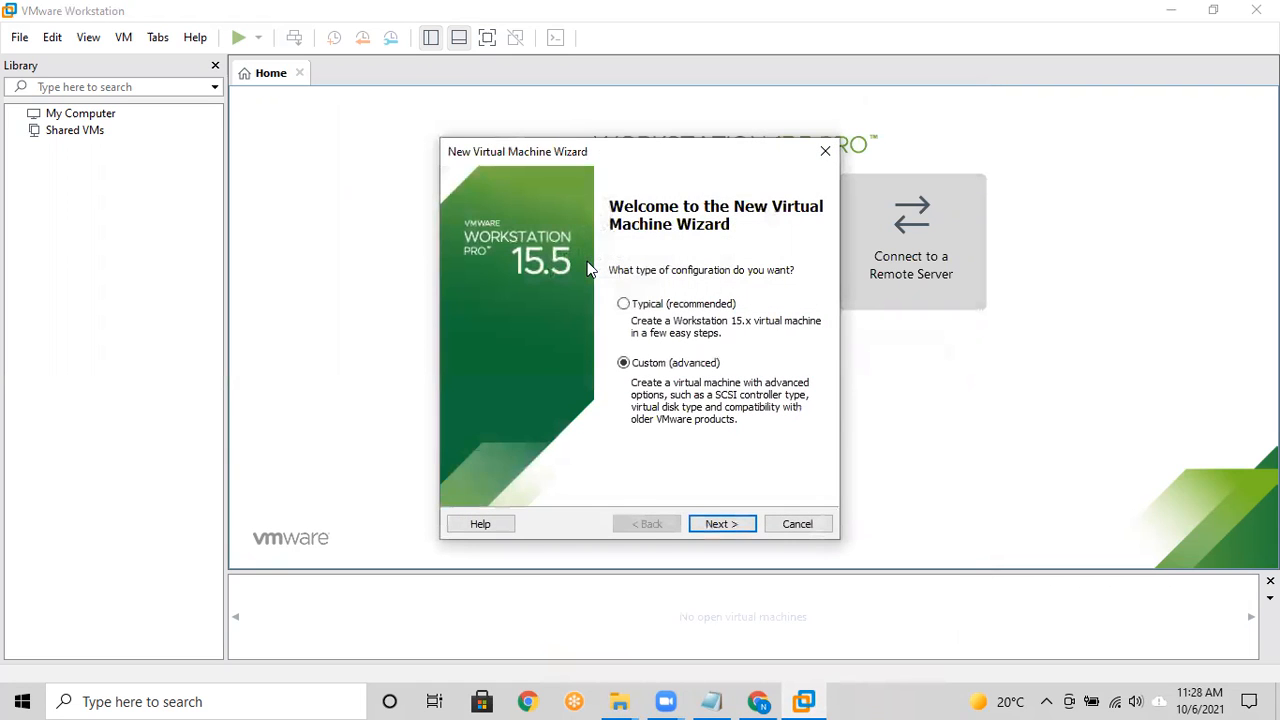
click(719, 522)
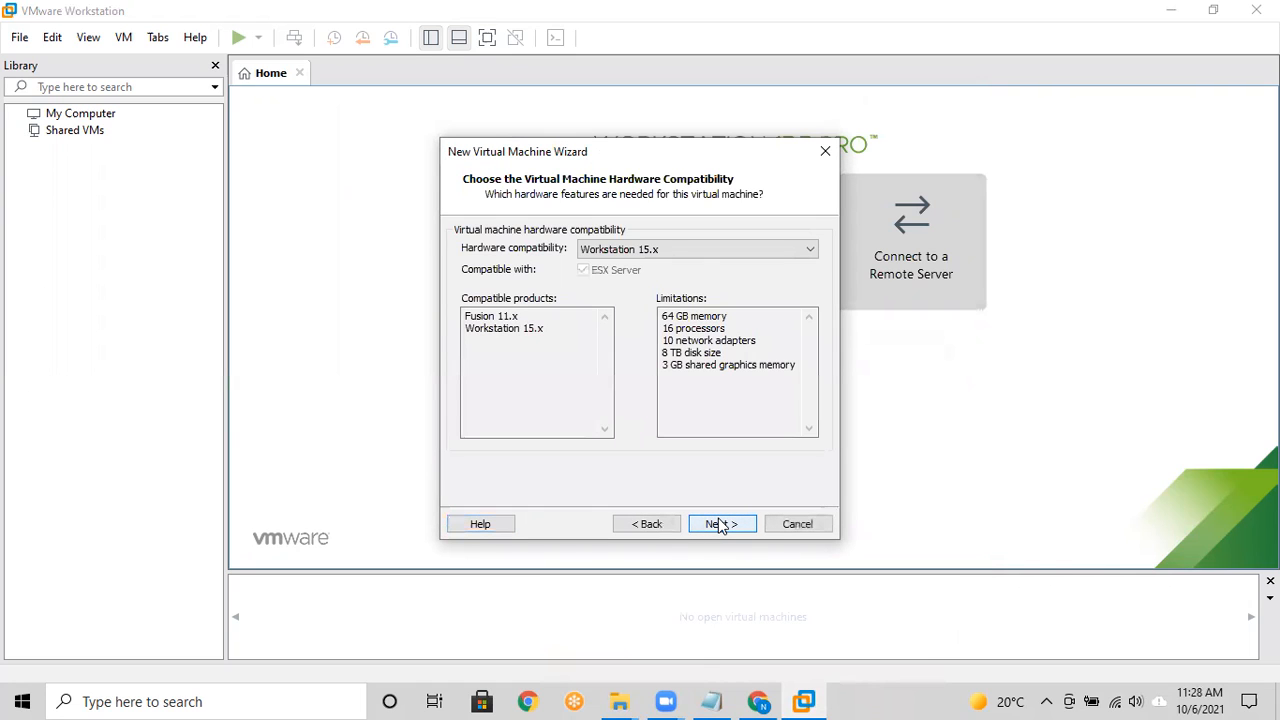
click(694, 251)
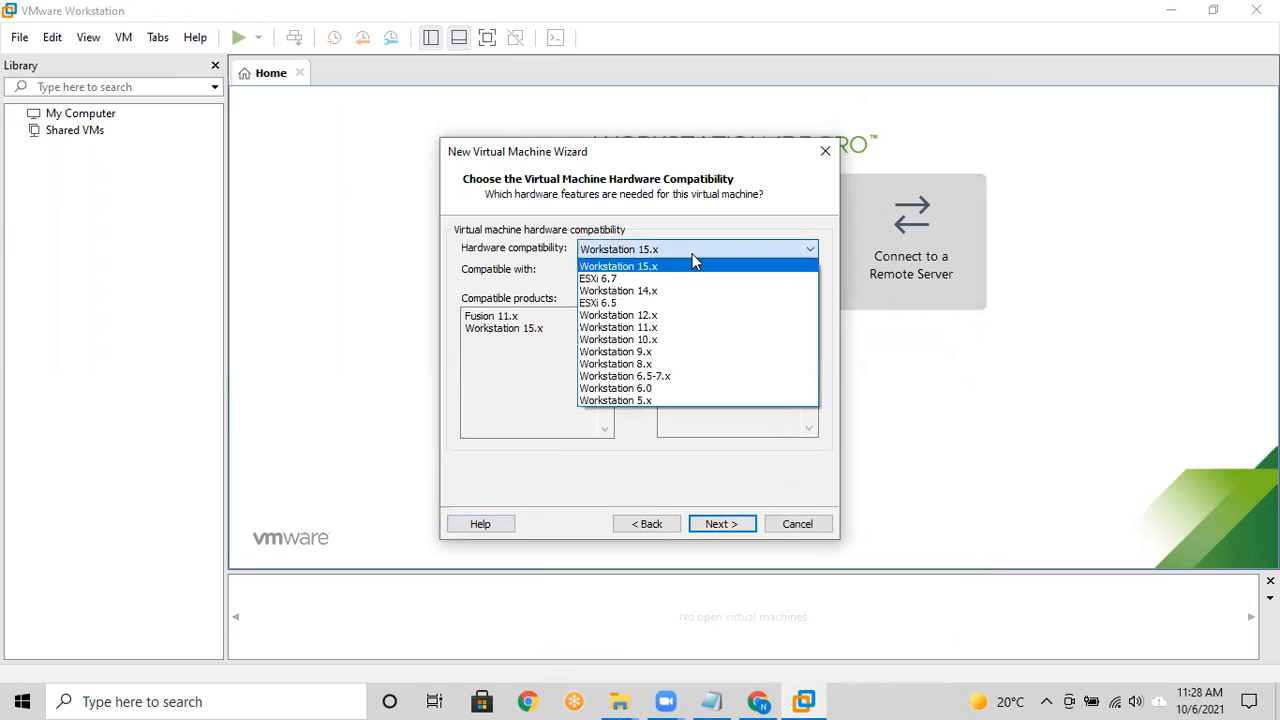
click(695, 265)
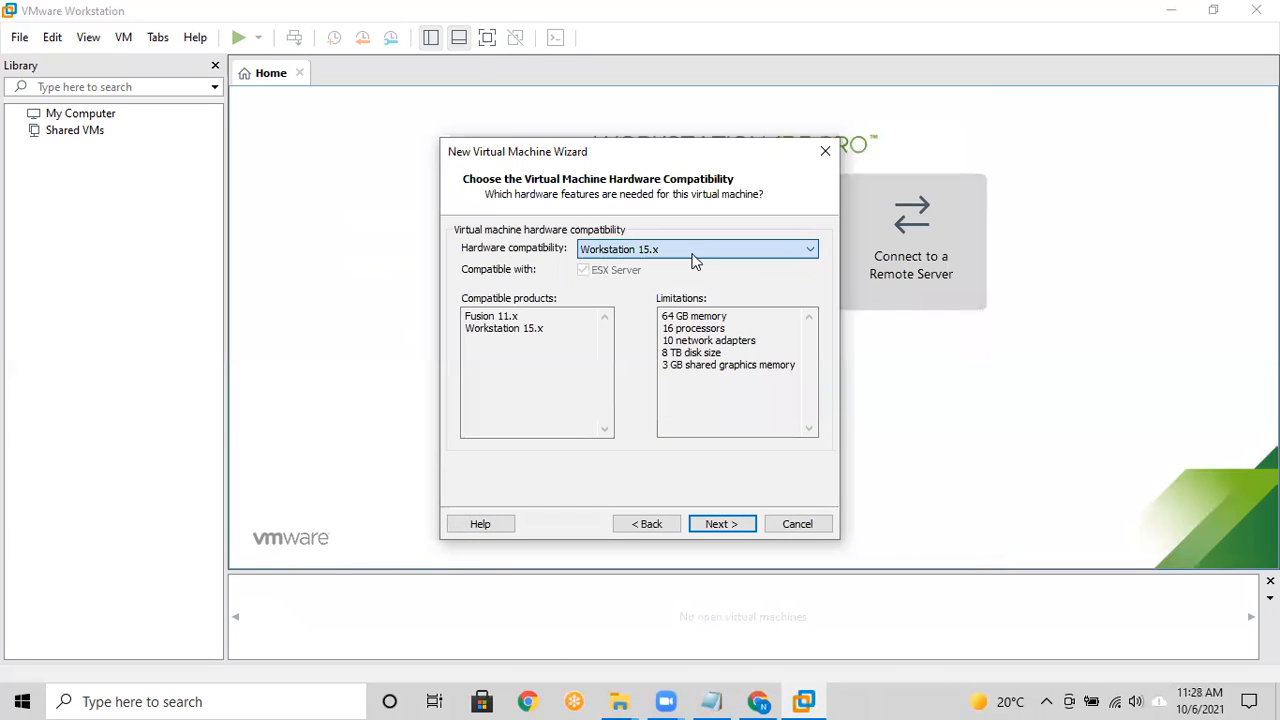
click(709, 525)
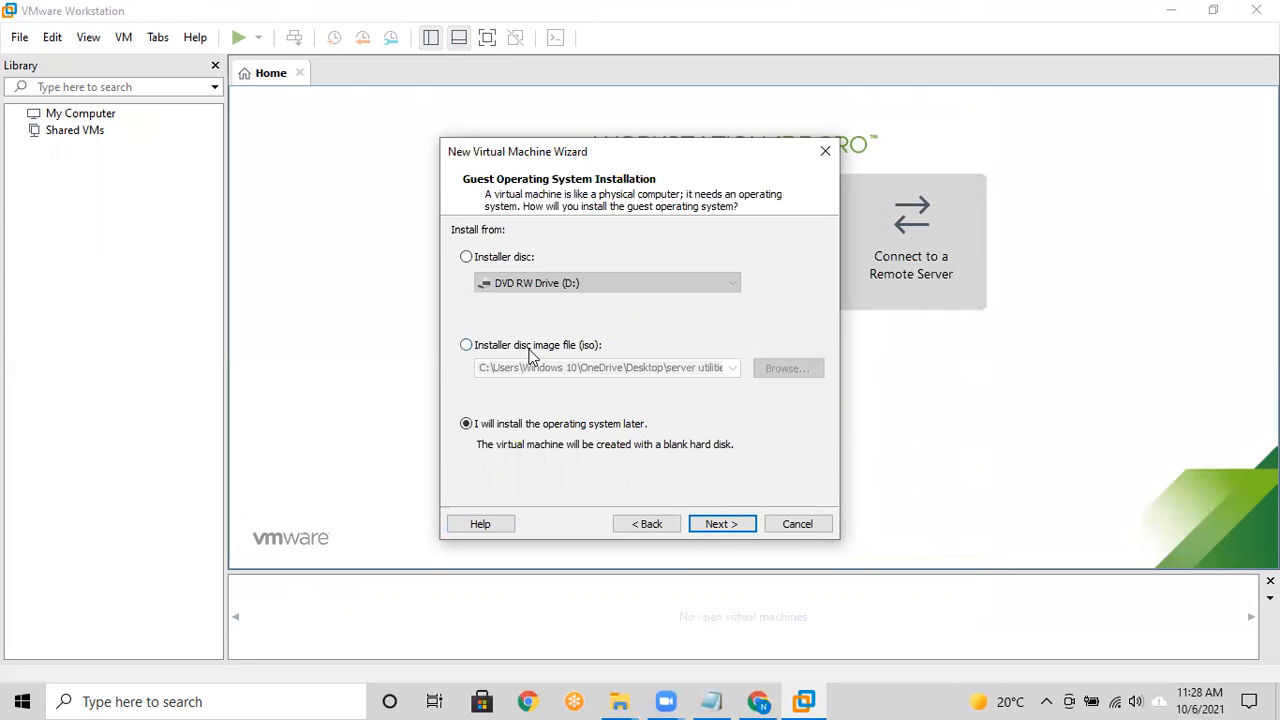
Step: Choose to install the OS later, with Microsoft Windows / Windows Server 2016 as guest
click(466, 345)
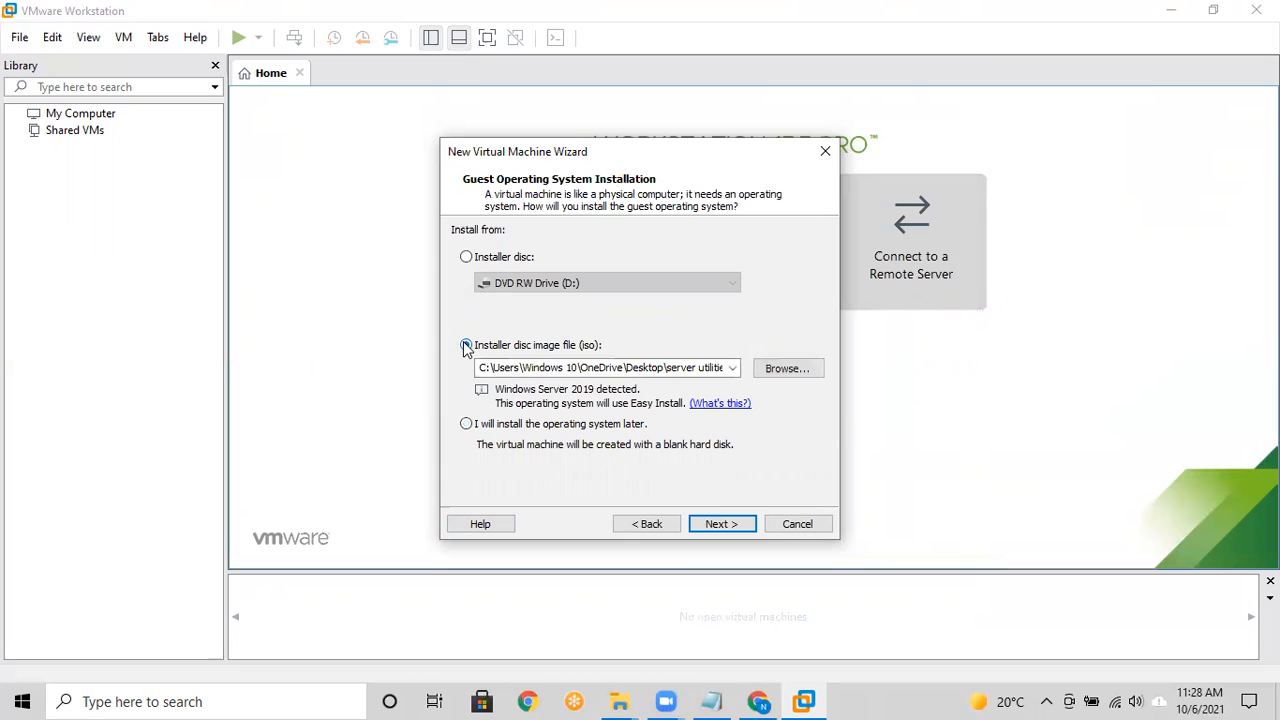
click(467, 424)
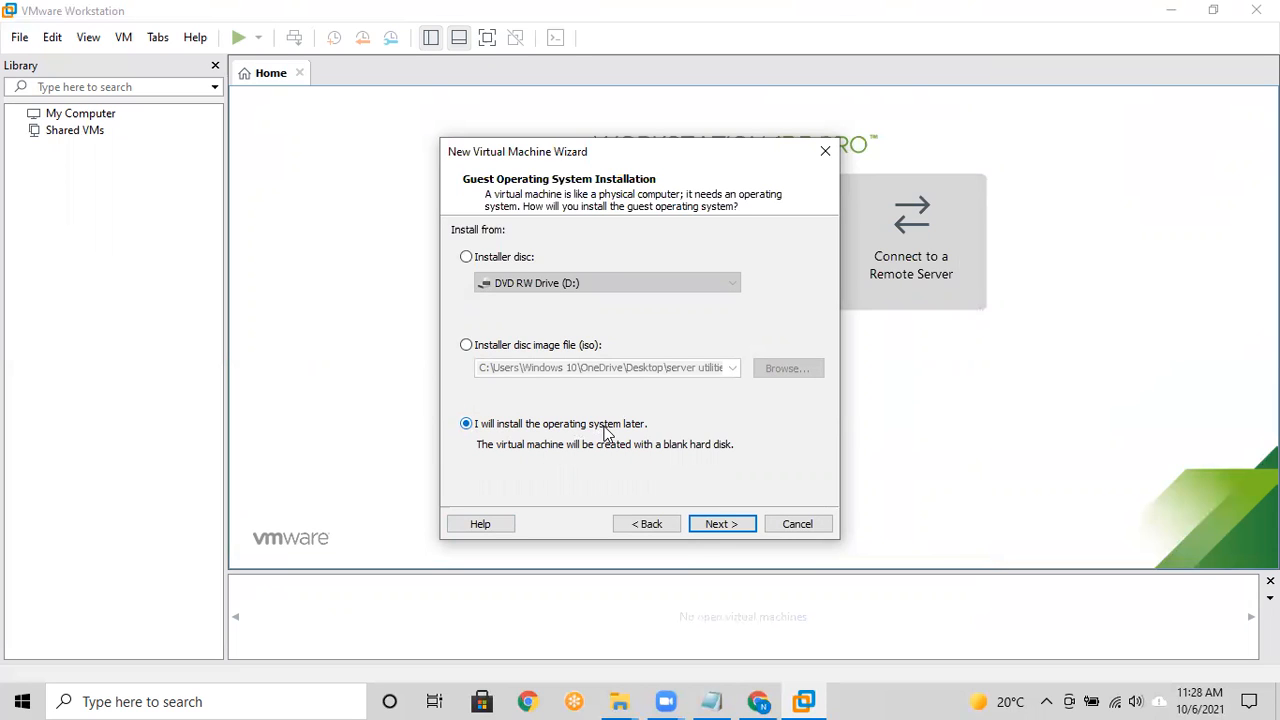
click(712, 521)
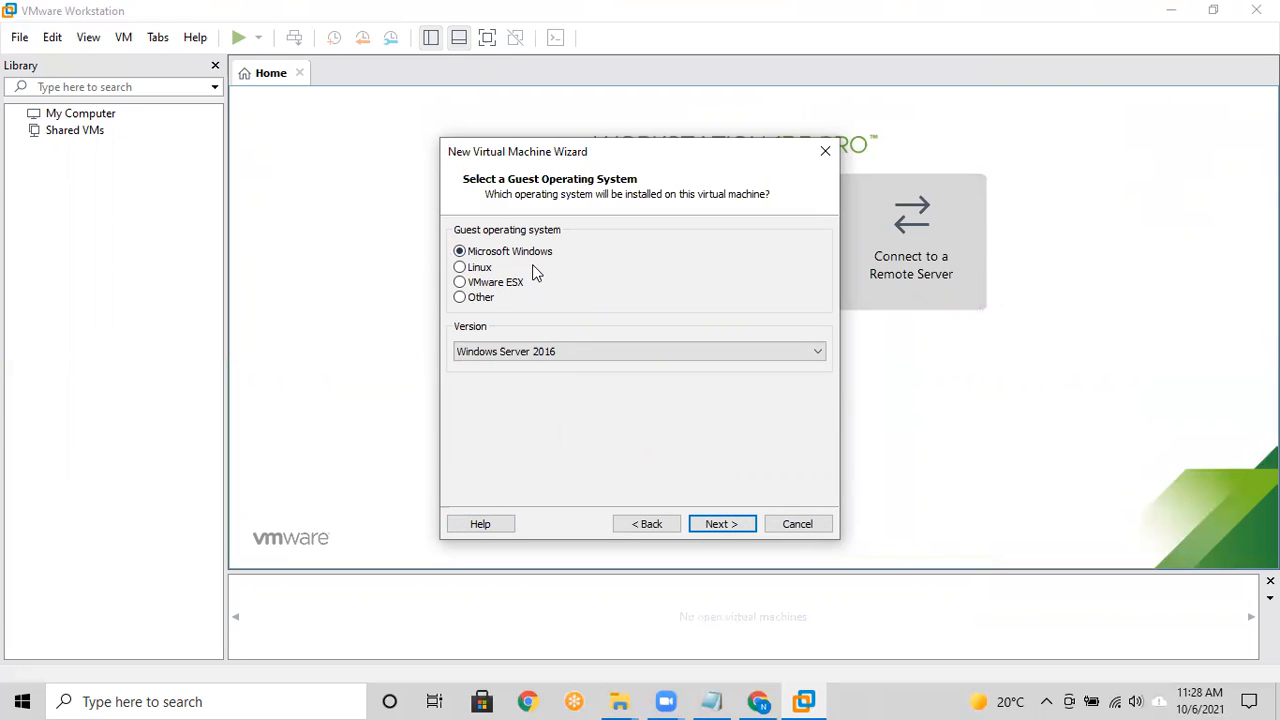
click(570, 353)
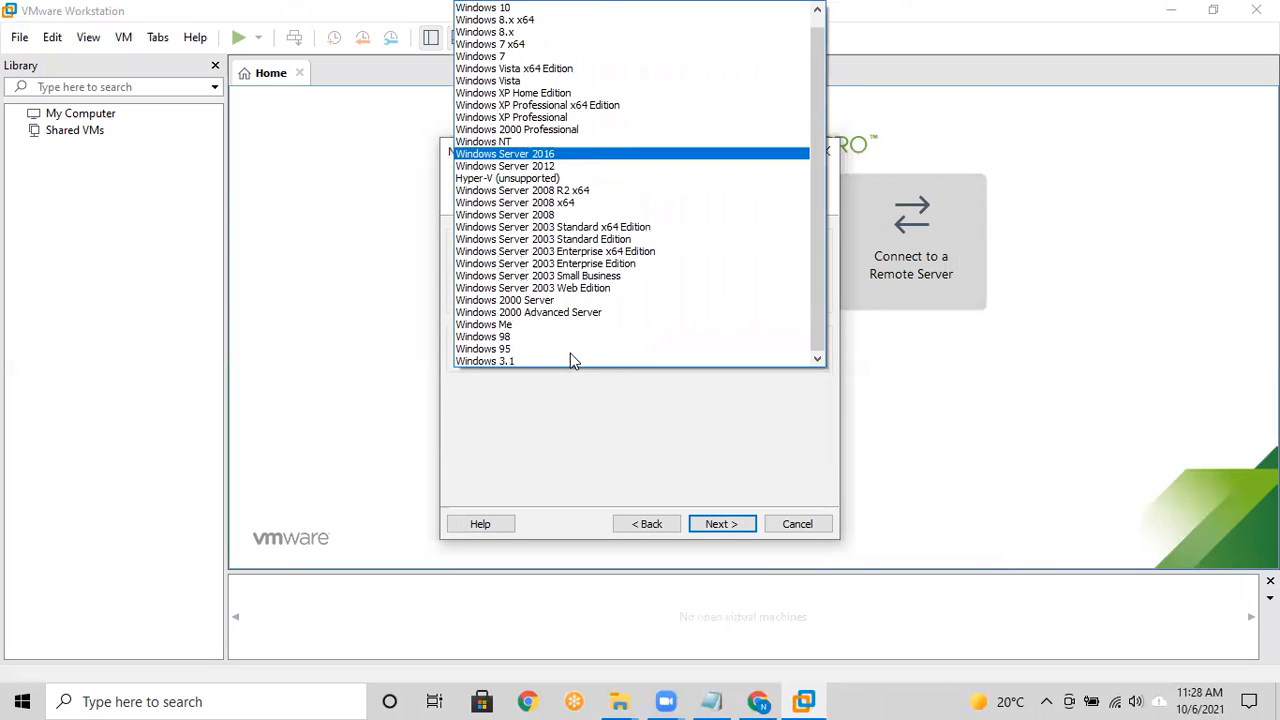
click(525, 156)
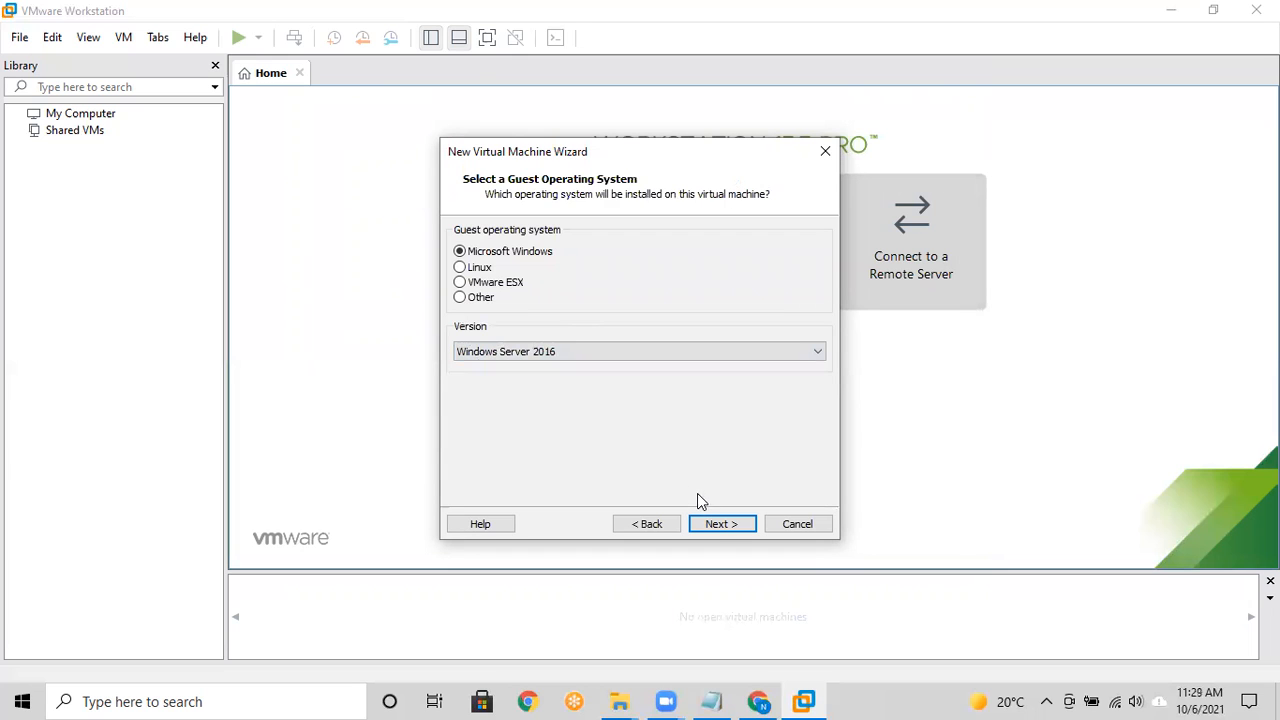
Step: Name the virtual machine 'Windows Server 2019'
click(718, 524)
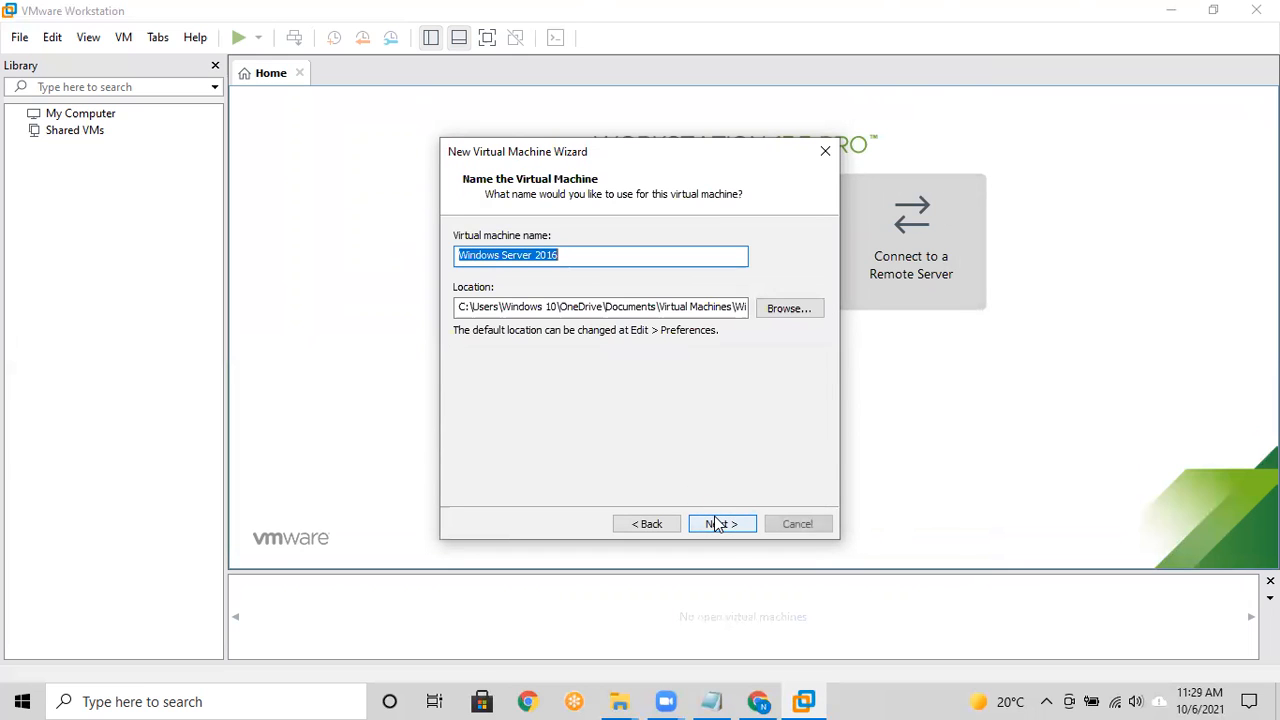
click(615, 258)
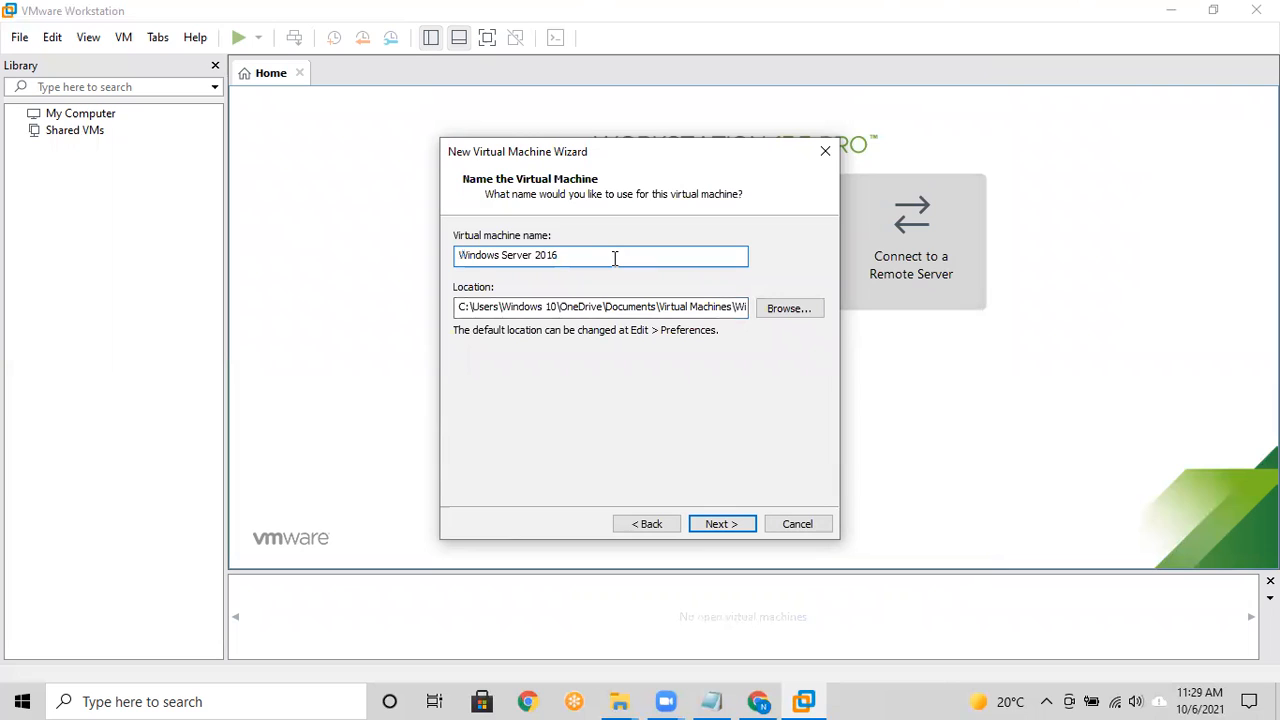
key(BackSpace)
text(9)
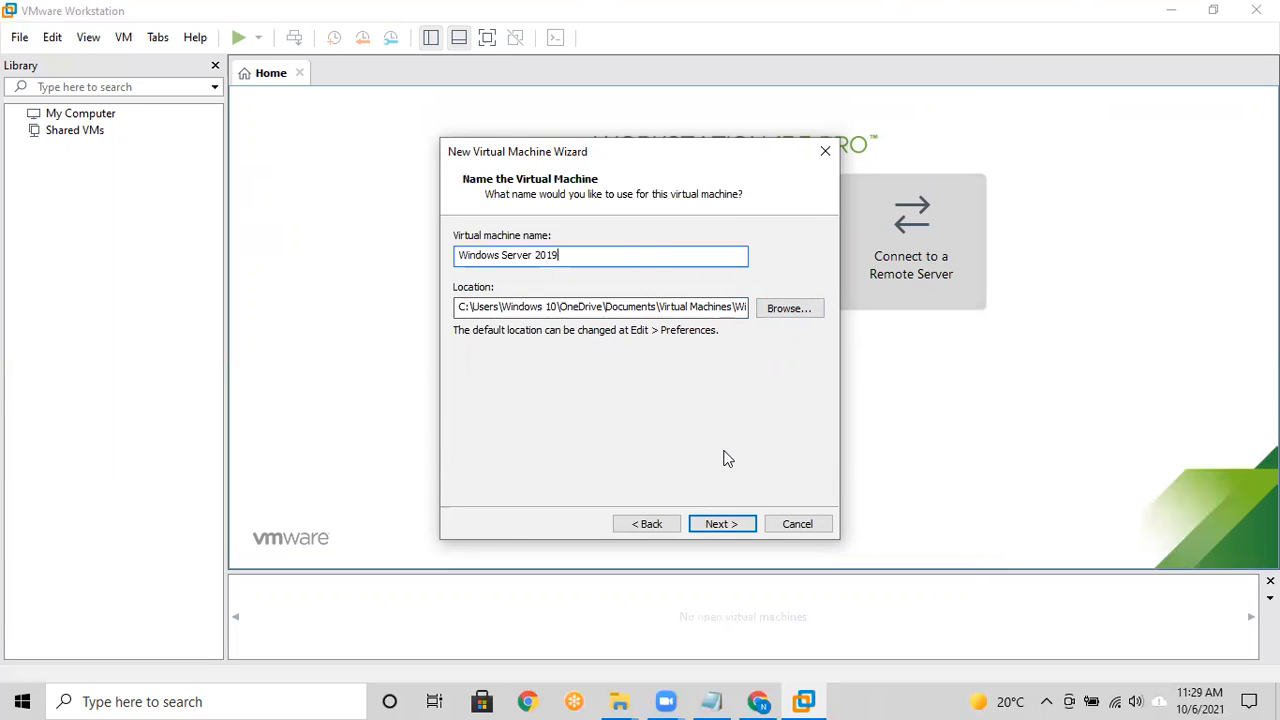
Step: Keep UEFI as the firmware type and advance to Processor Configuration
click(722, 525)
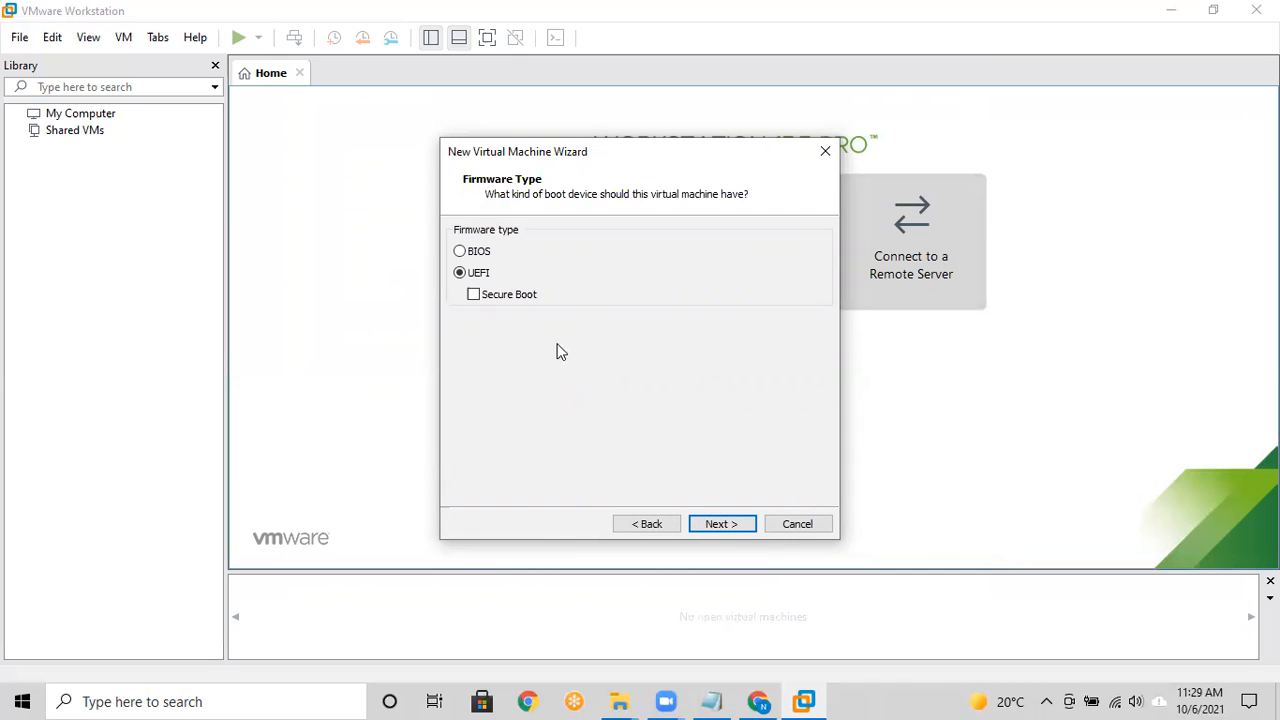
click(459, 251)
click(460, 276)
click(712, 527)
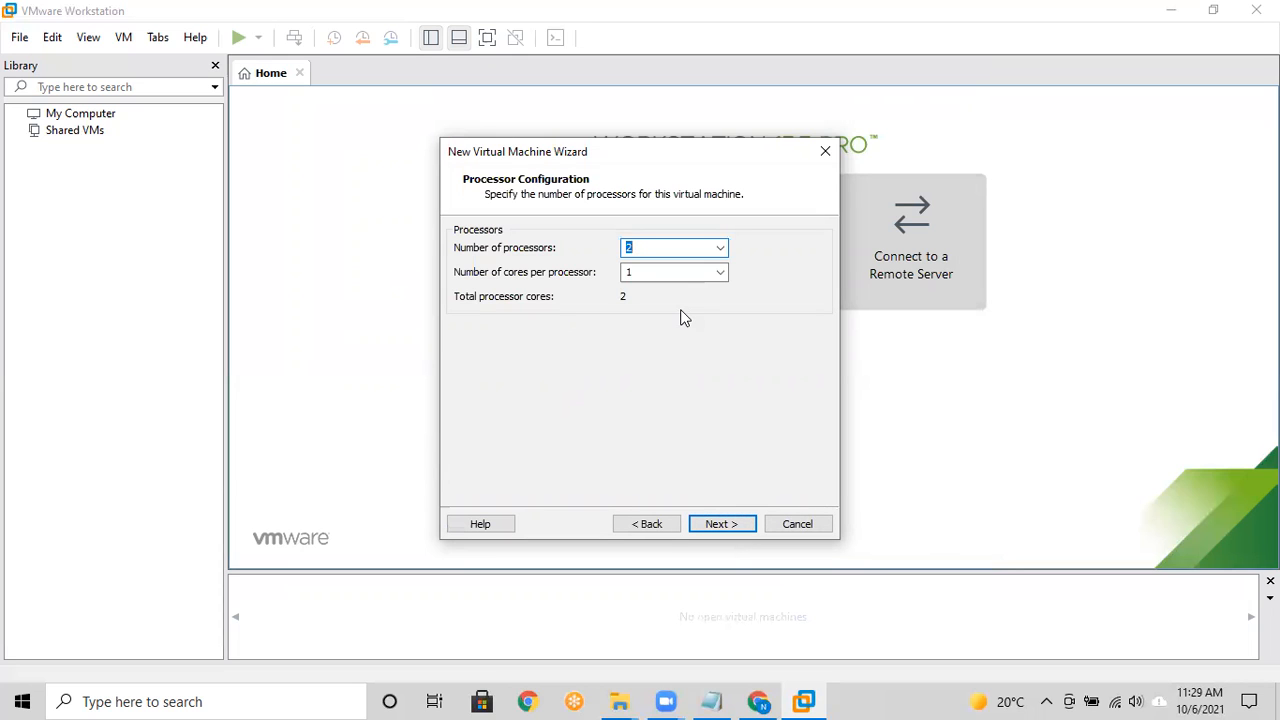
Step: Keep 2 processors and raise the virtual machine's memory to 8192 MB (8 GB)
click(720, 525)
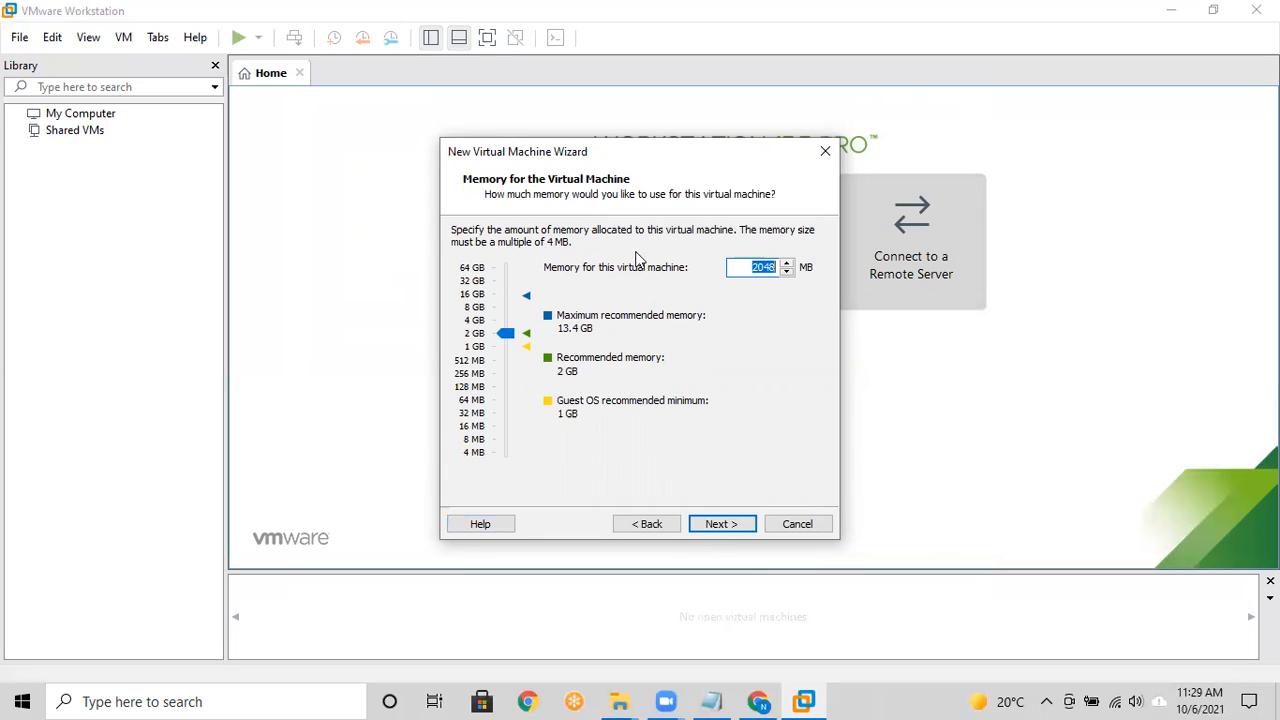
click(505, 316)
click(505, 316)
click(716, 526)
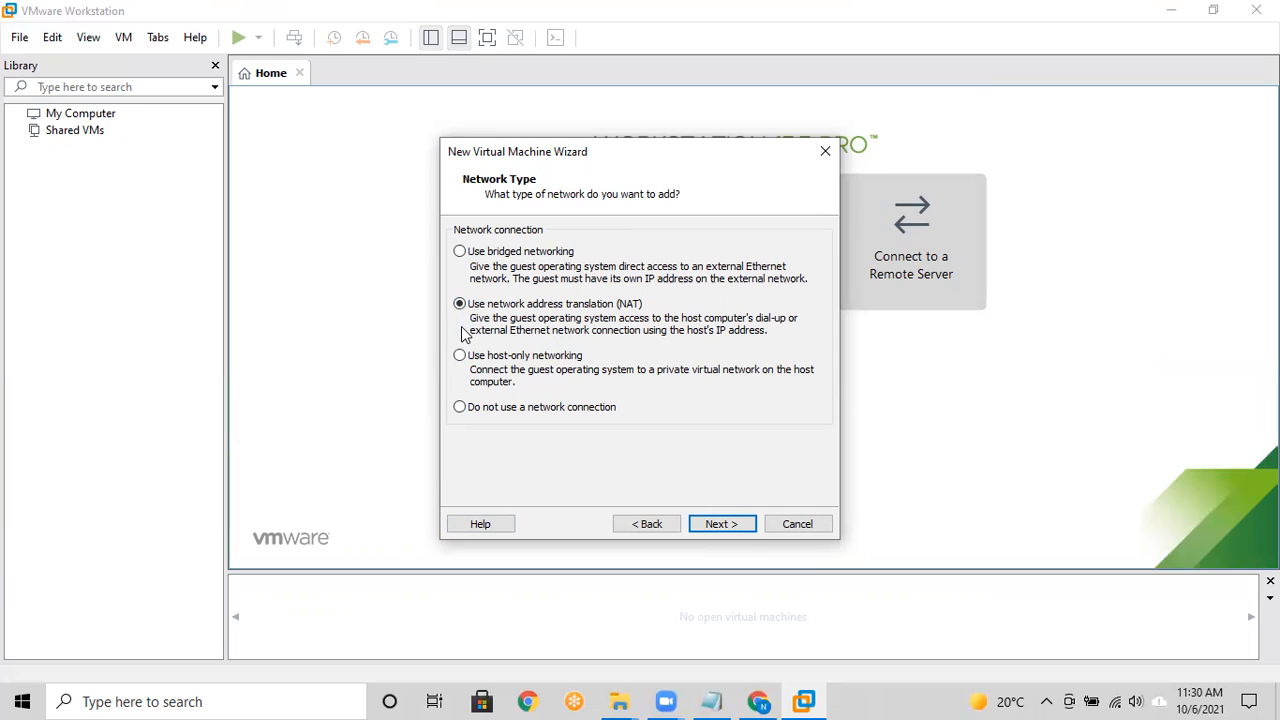
Step: Choose bridged networking and accept the LSI Logic SAS controller and NVMe disk type
click(460, 252)
click(719, 524)
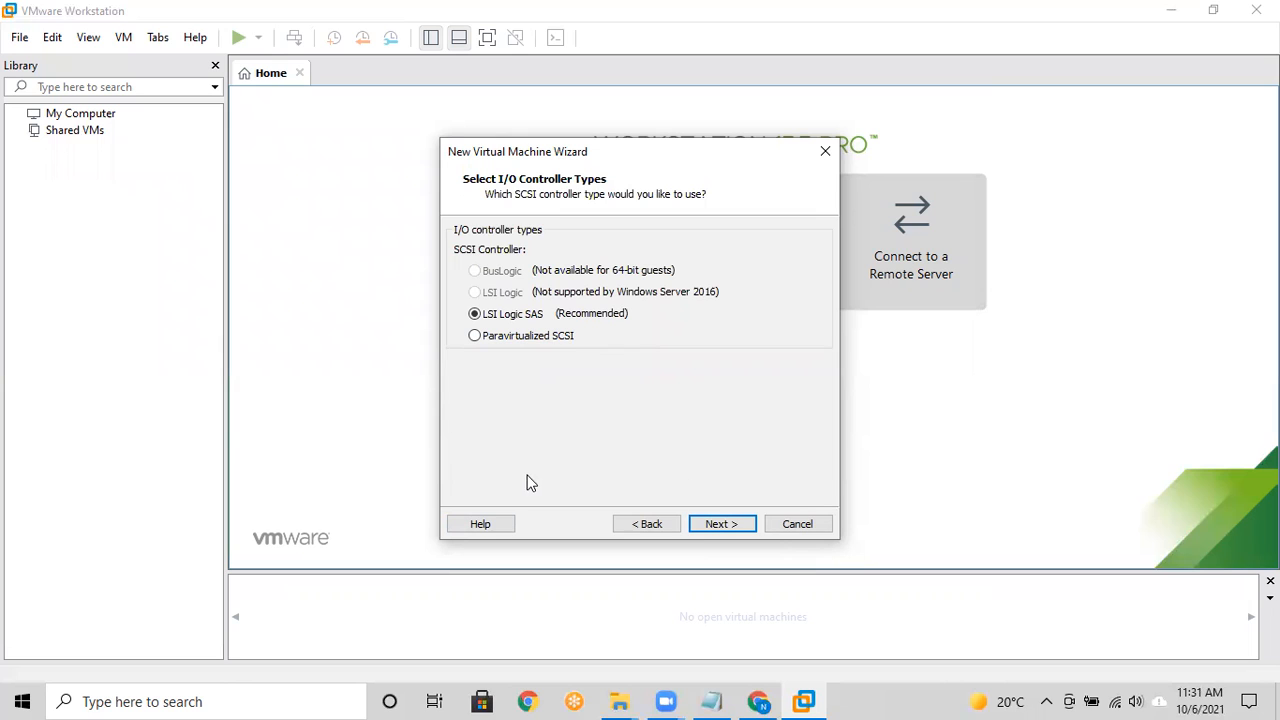
click(722, 524)
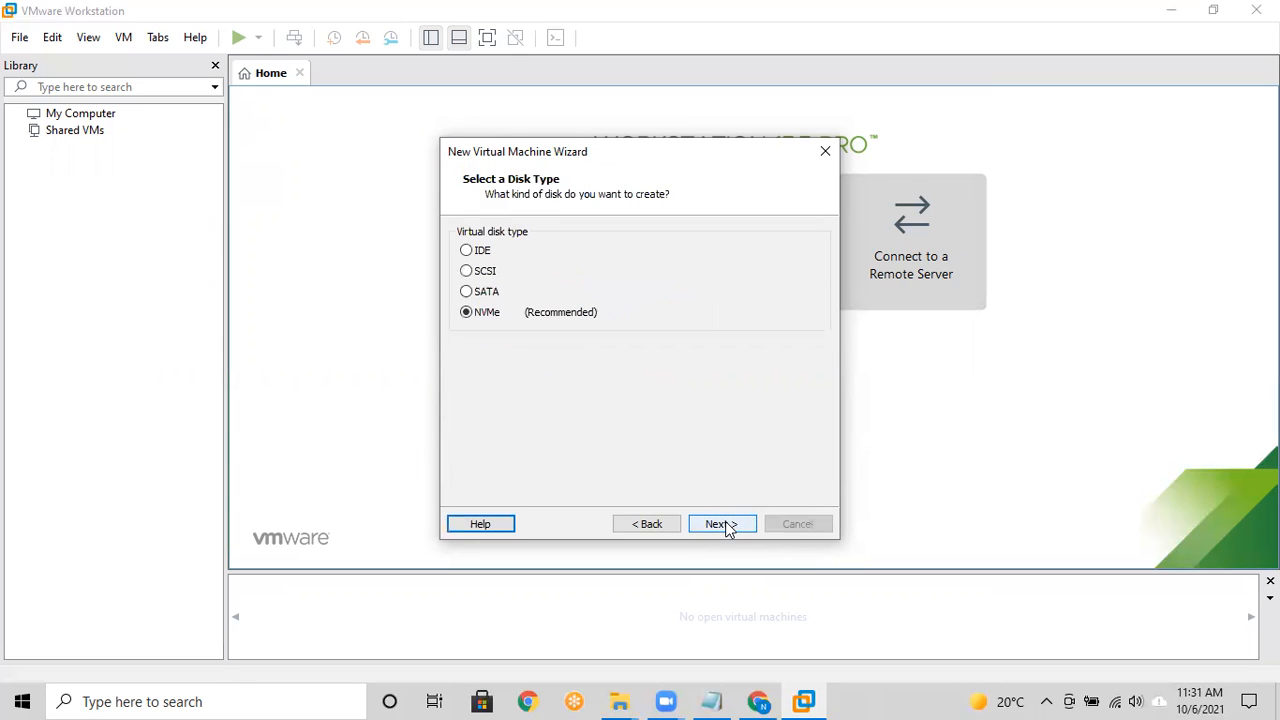
click(722, 524)
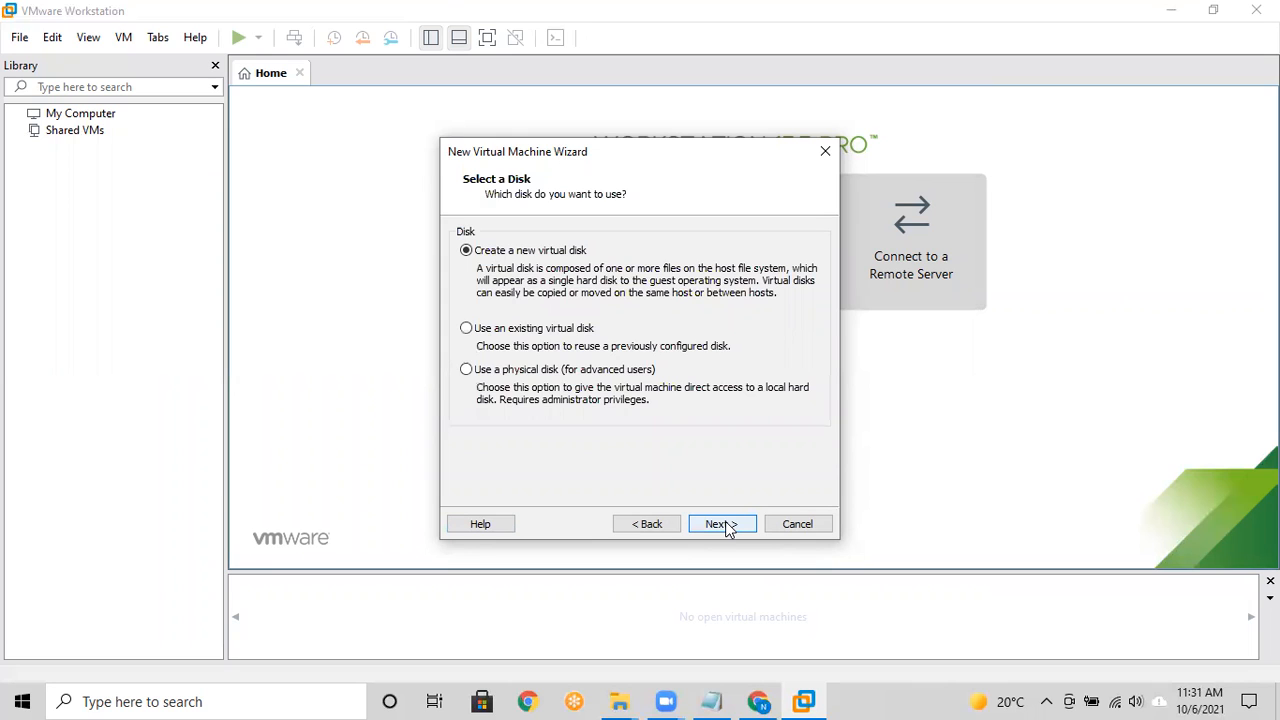
Step: Create a new virtual disk of 45 GB stored as a single file
click(722, 524)
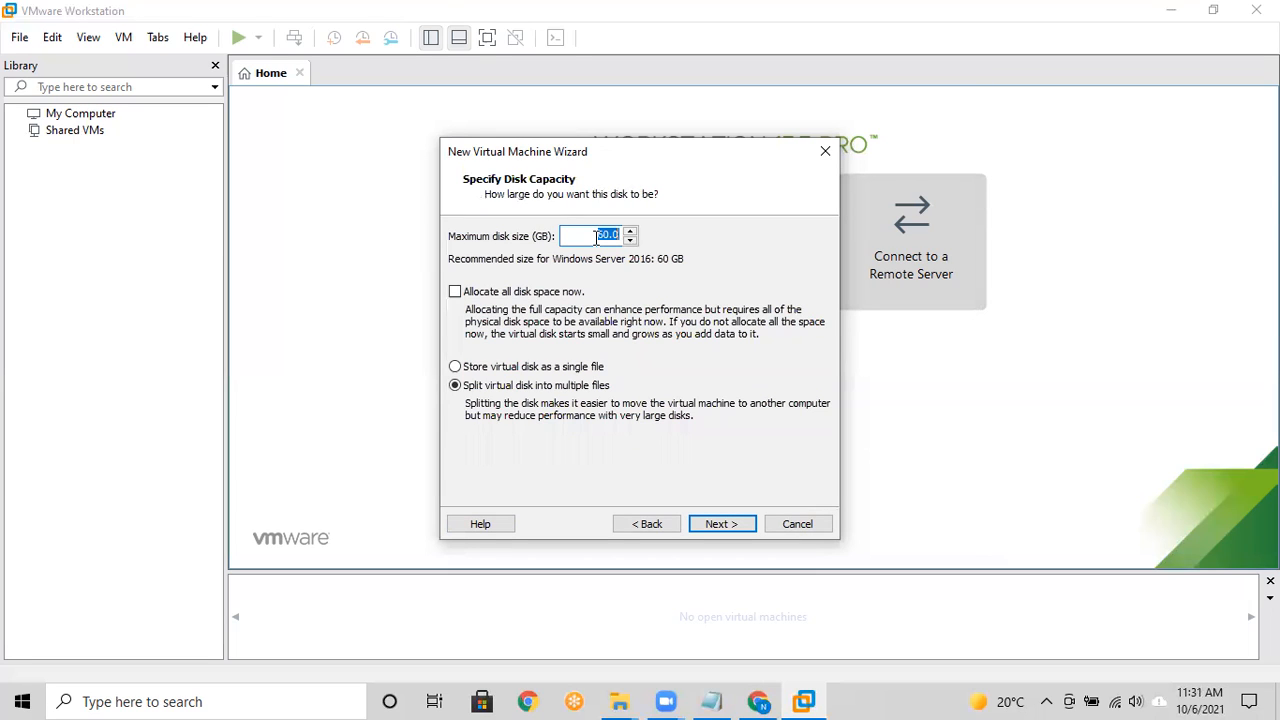
text(40)
key(BackSpace)
text(5)
click(677, 368)
Step: Keep the default disk file name and finish creating the virtual machine
click(714, 527)
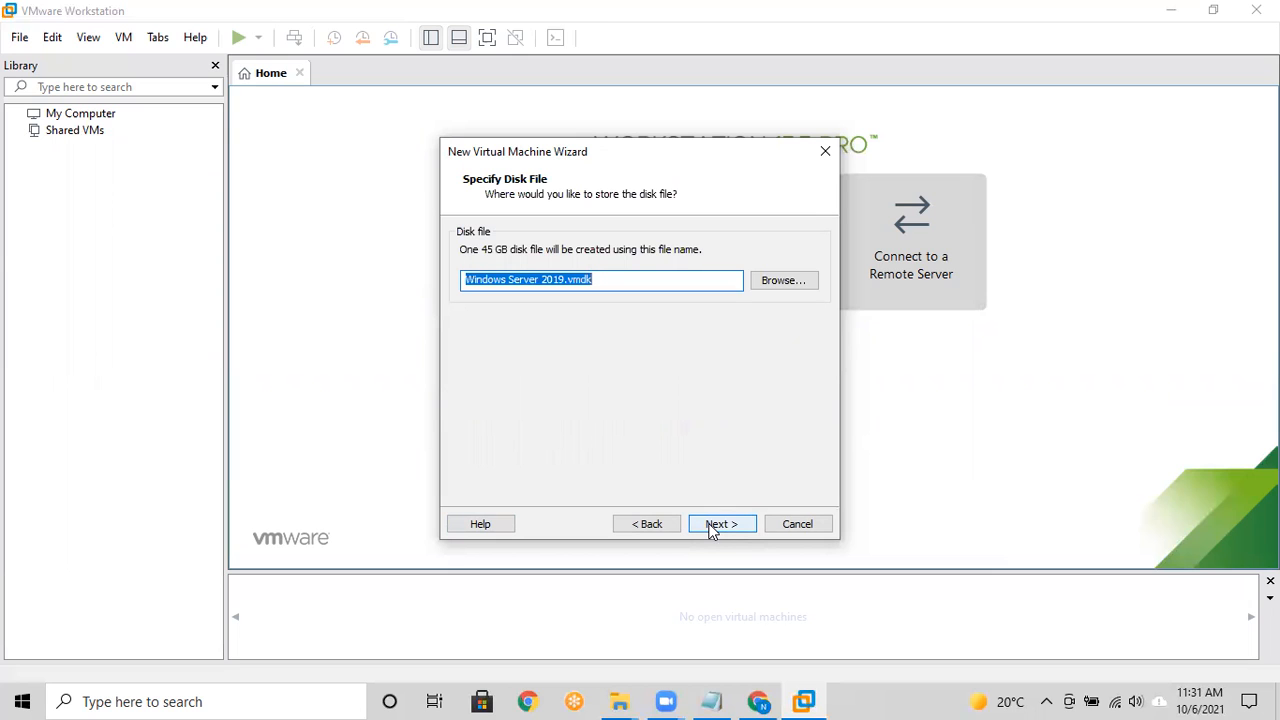
click(712, 527)
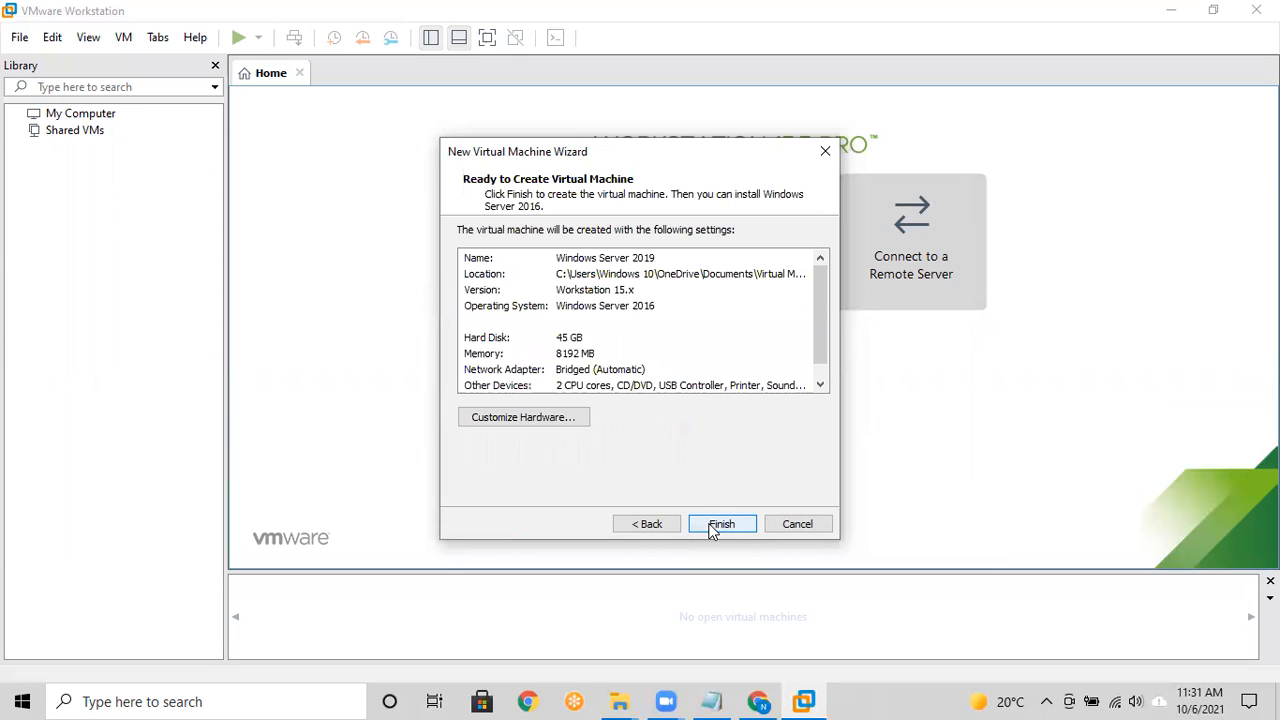
click(721, 524)
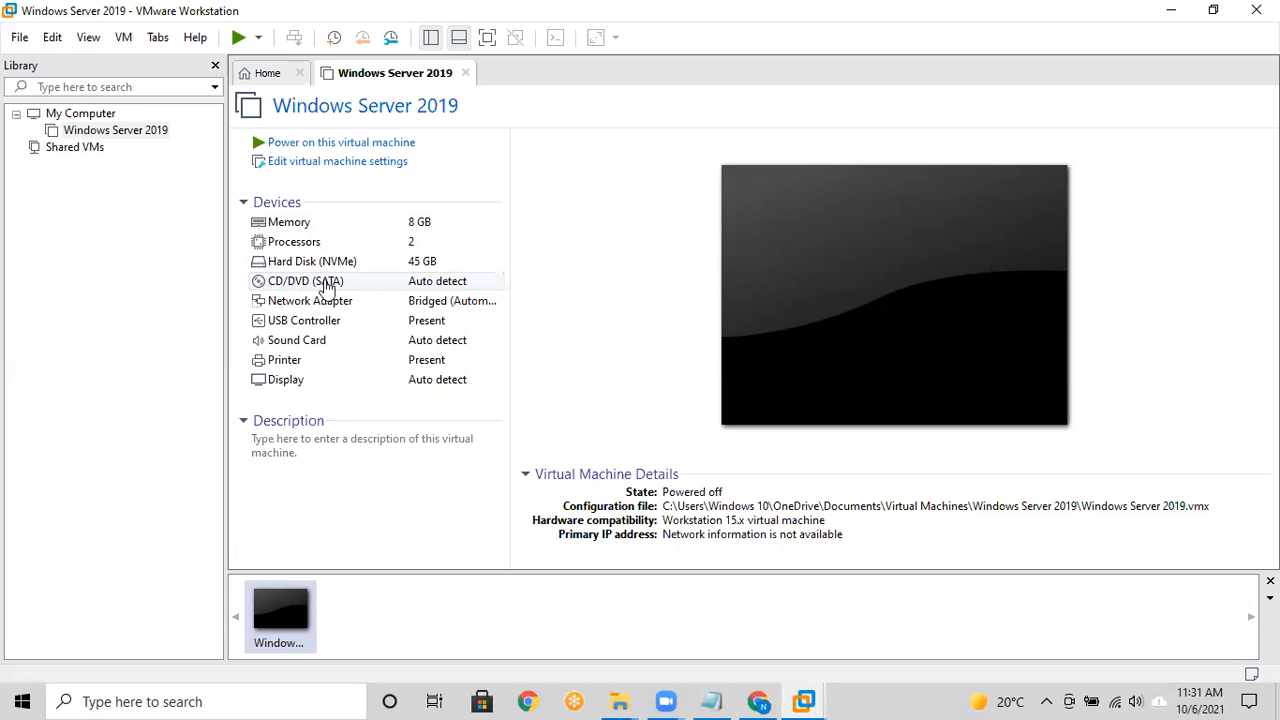
Step: Point the CD/DVD (SATA) drive at the '2019 ms server' ISO image and save the settings
click(420, 289)
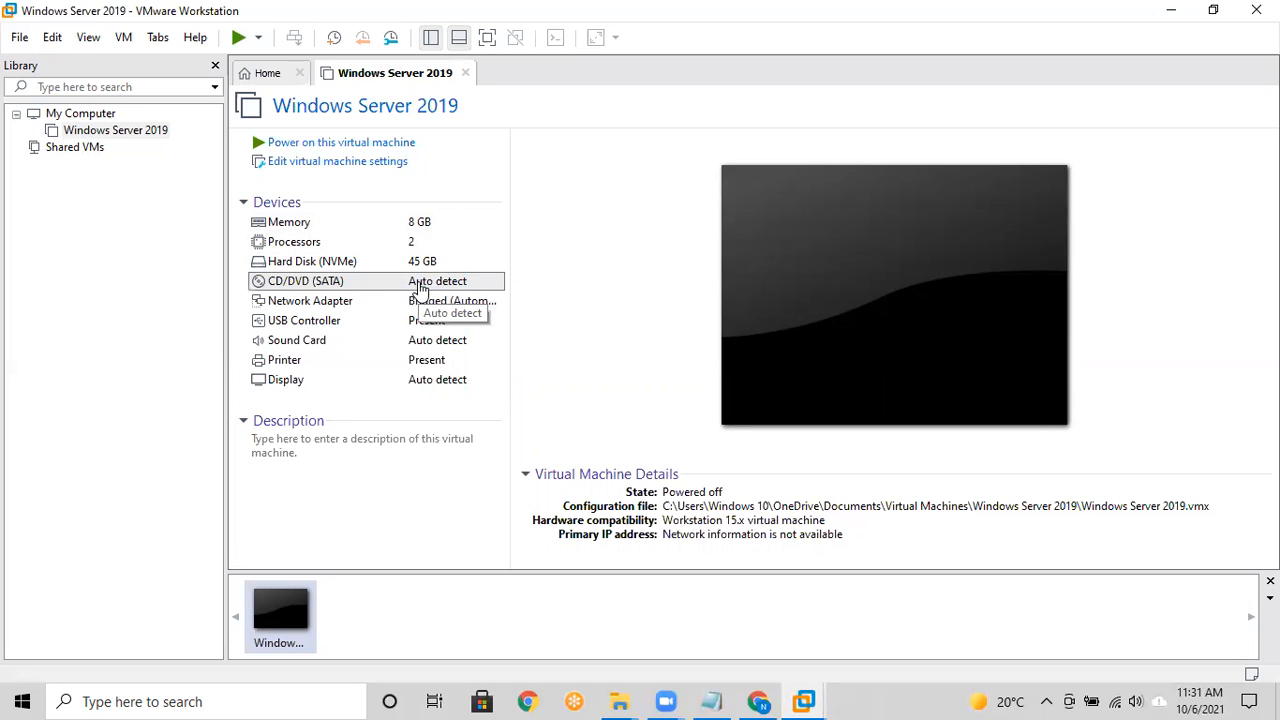
double_click(310, 285)
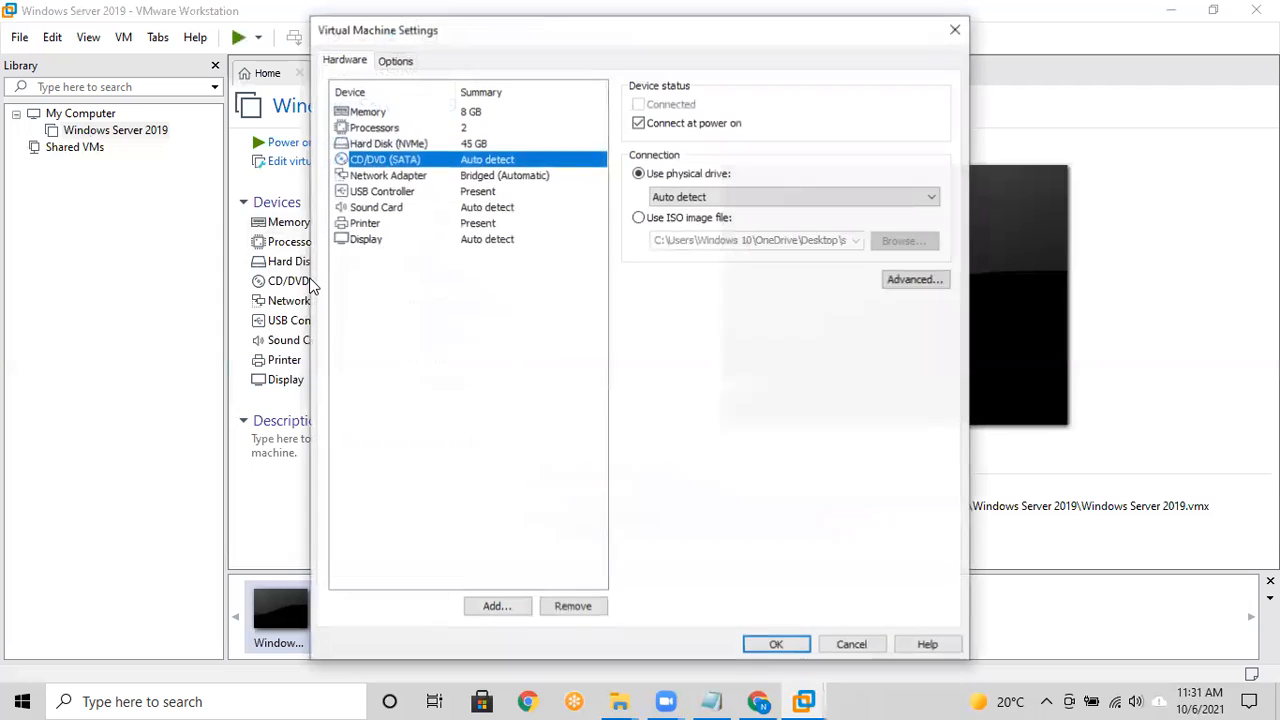
click(638, 218)
click(896, 242)
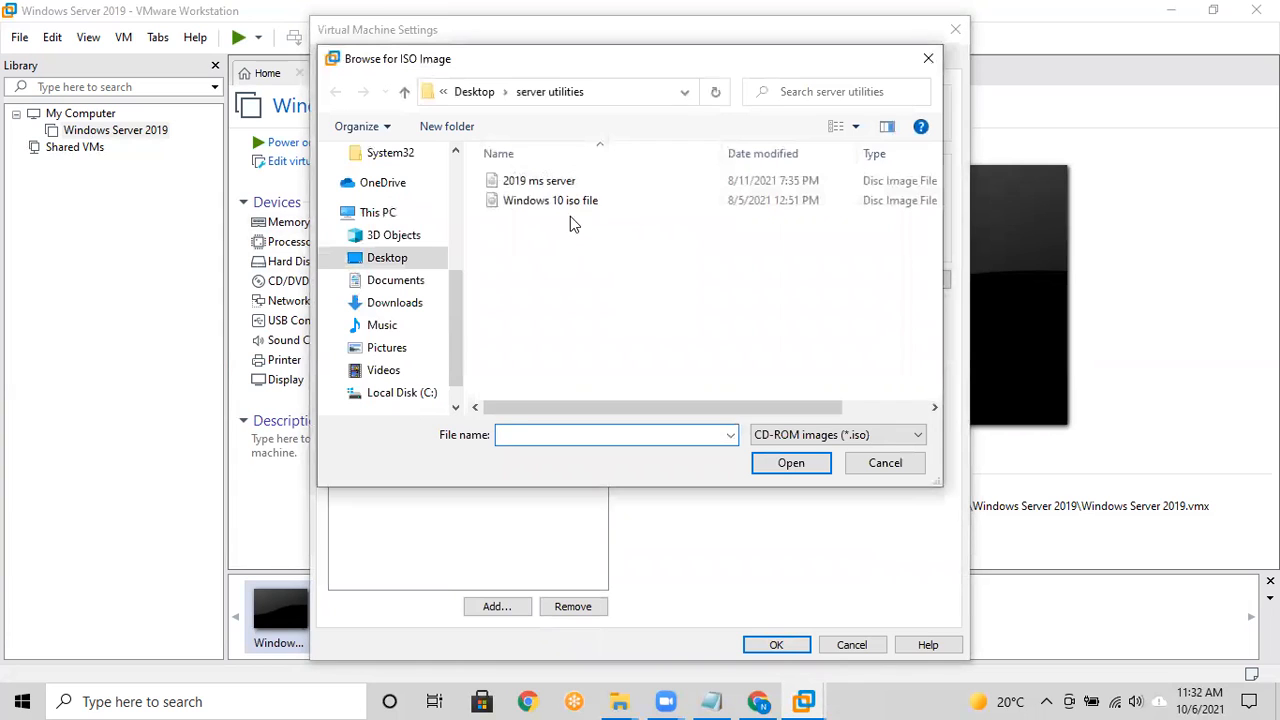
click(535, 182)
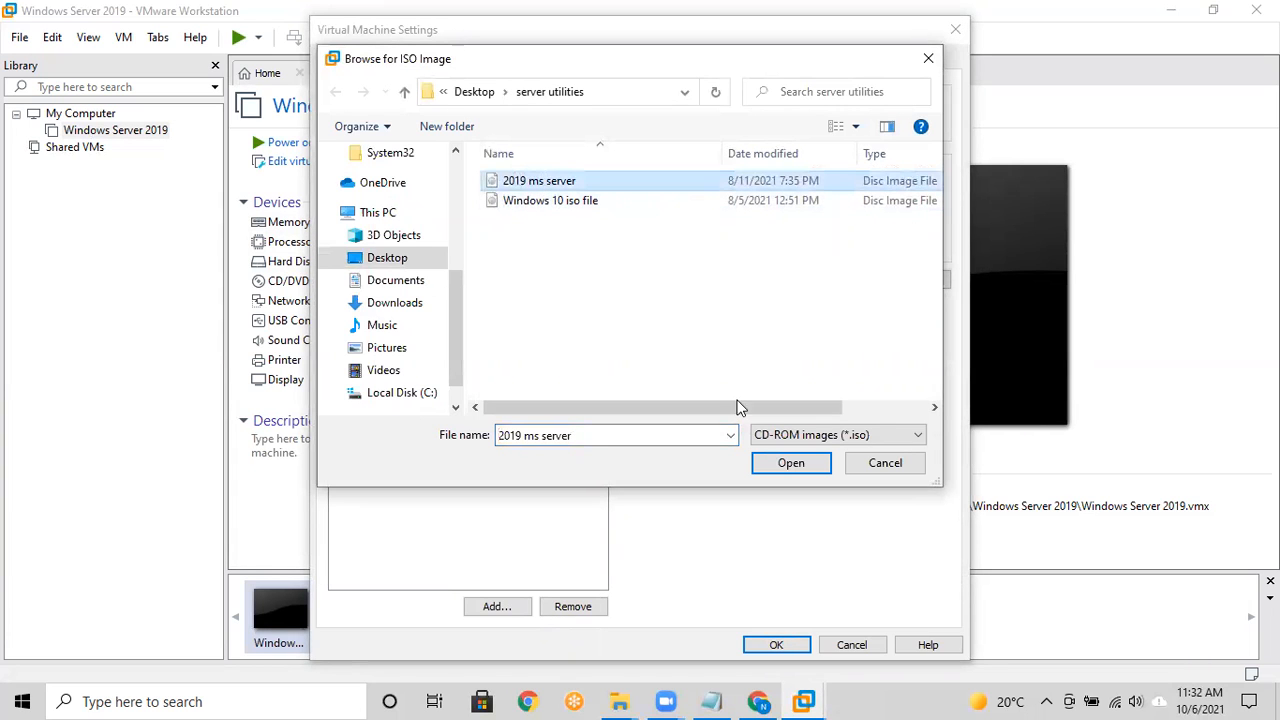
click(789, 463)
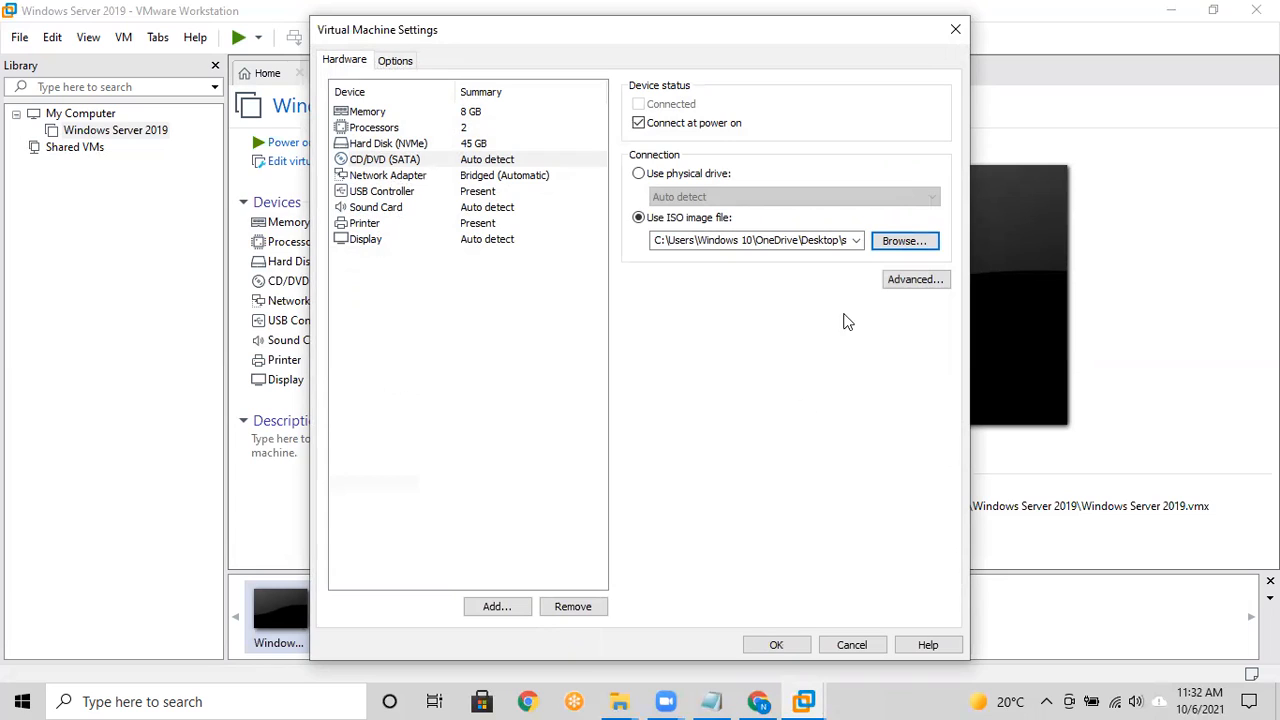
click(777, 645)
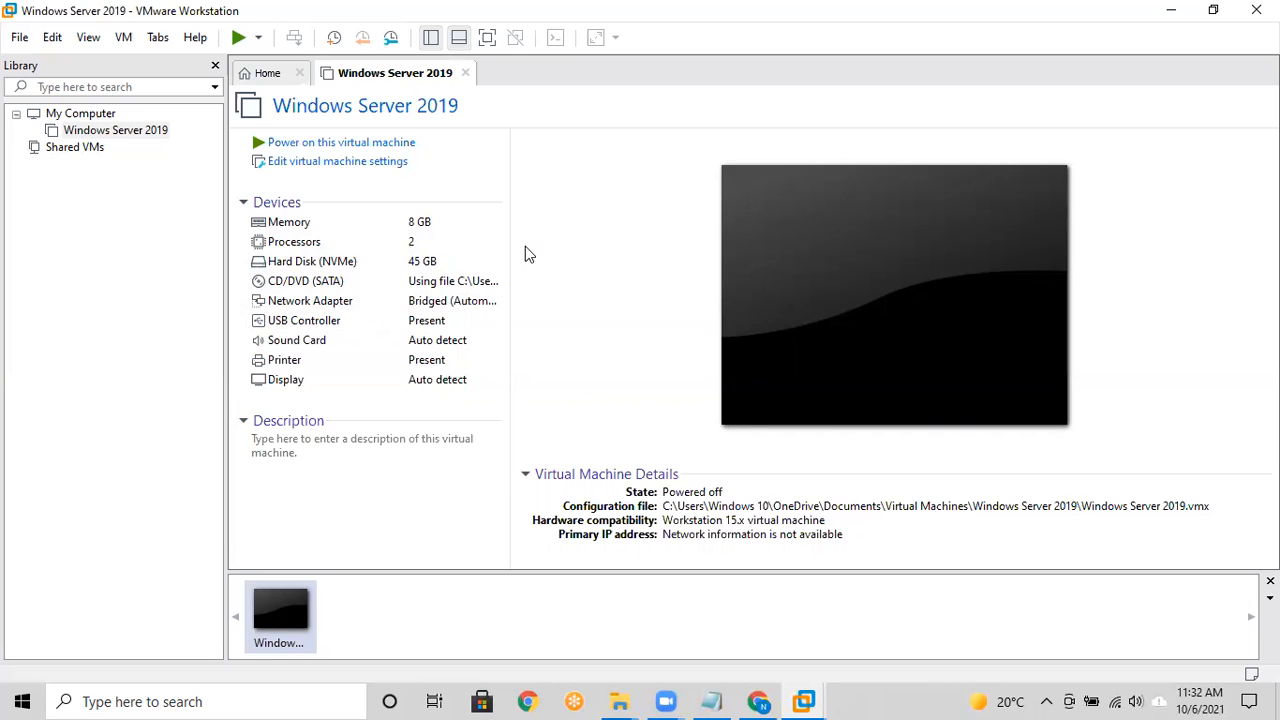
Step: Power on the Windows Server 2019 VM, then release input back to the host
click(313, 145)
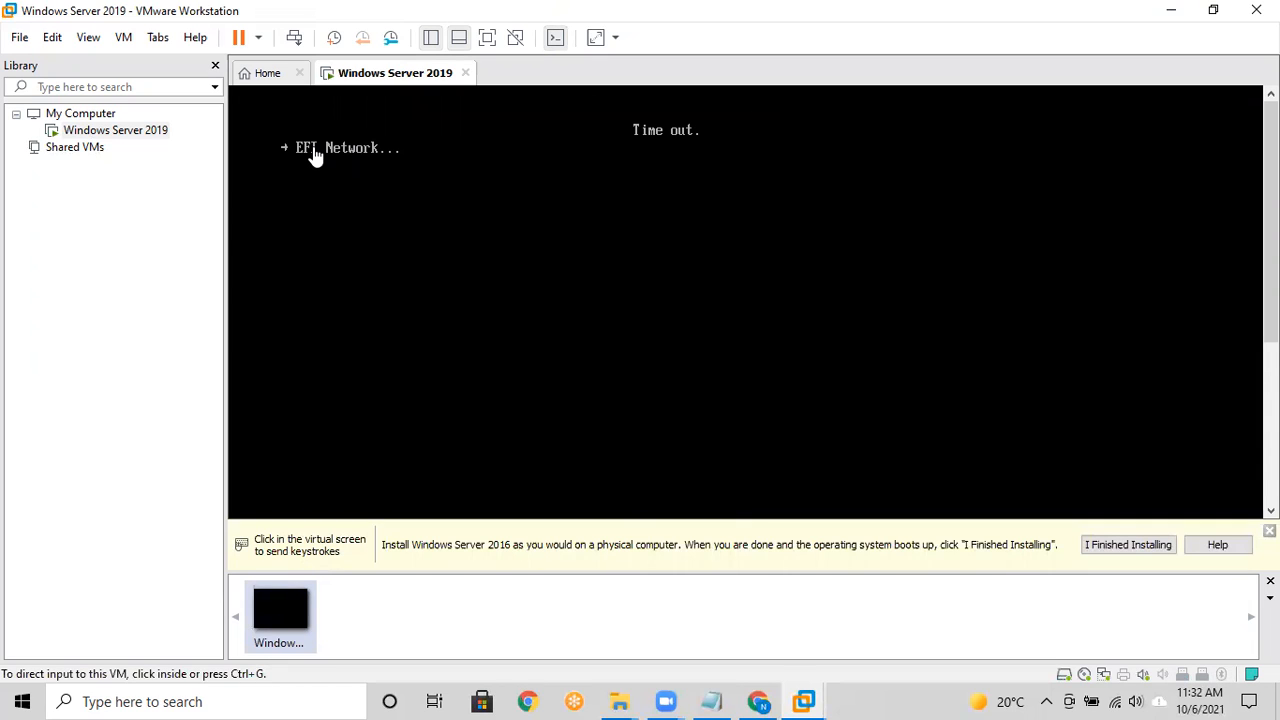
click(454, 255)
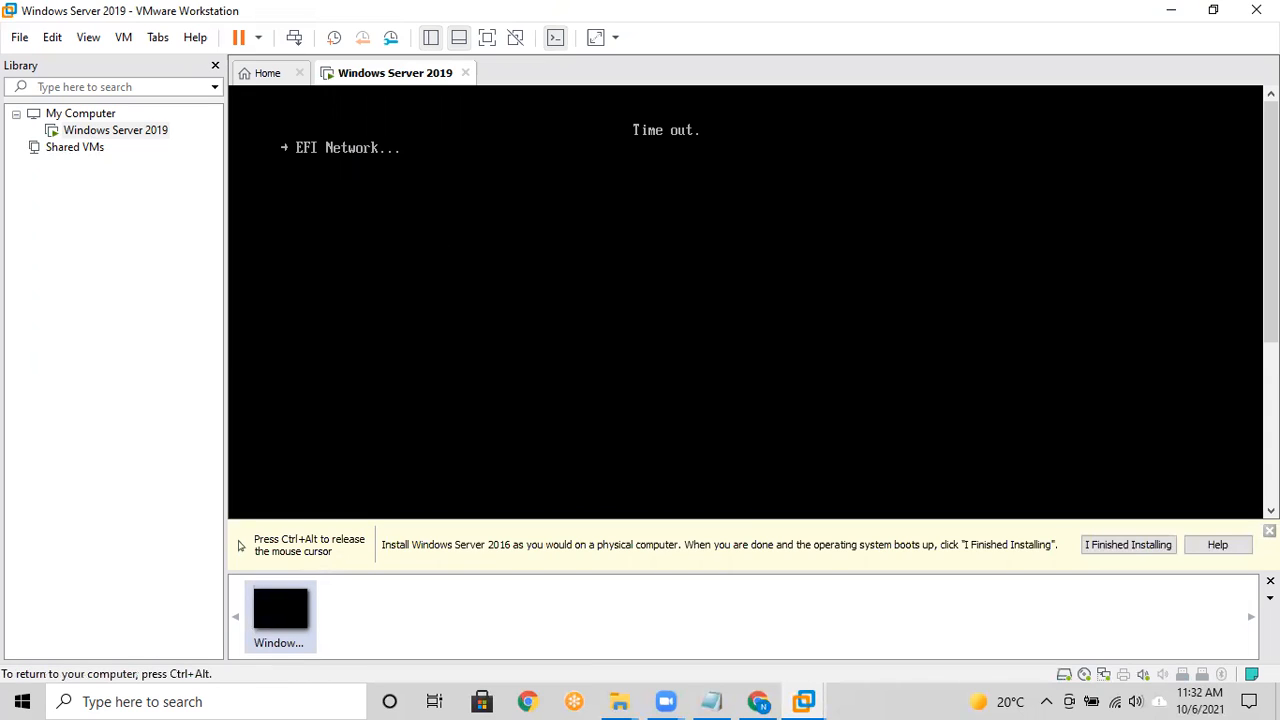
key(ctrl+alt)
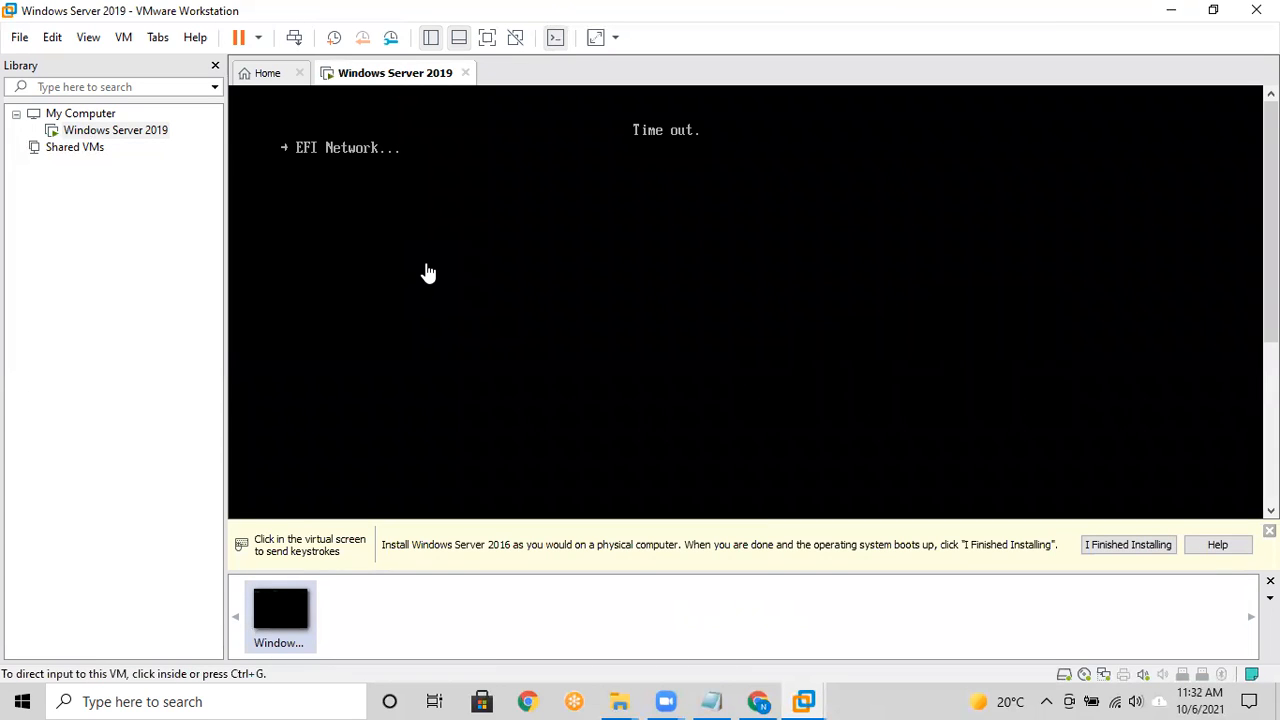
Step: Close the stray browser window that opened and return to the VMware VM
right_click(120, 134)
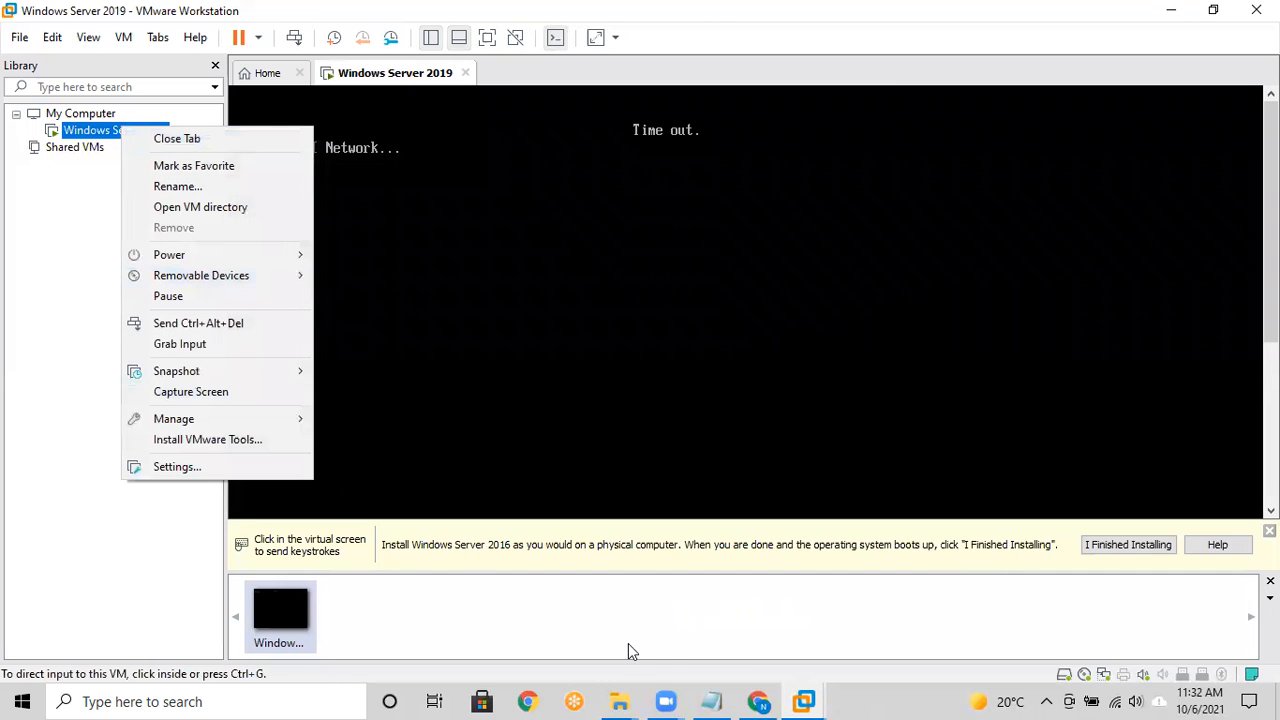
click(538, 693)
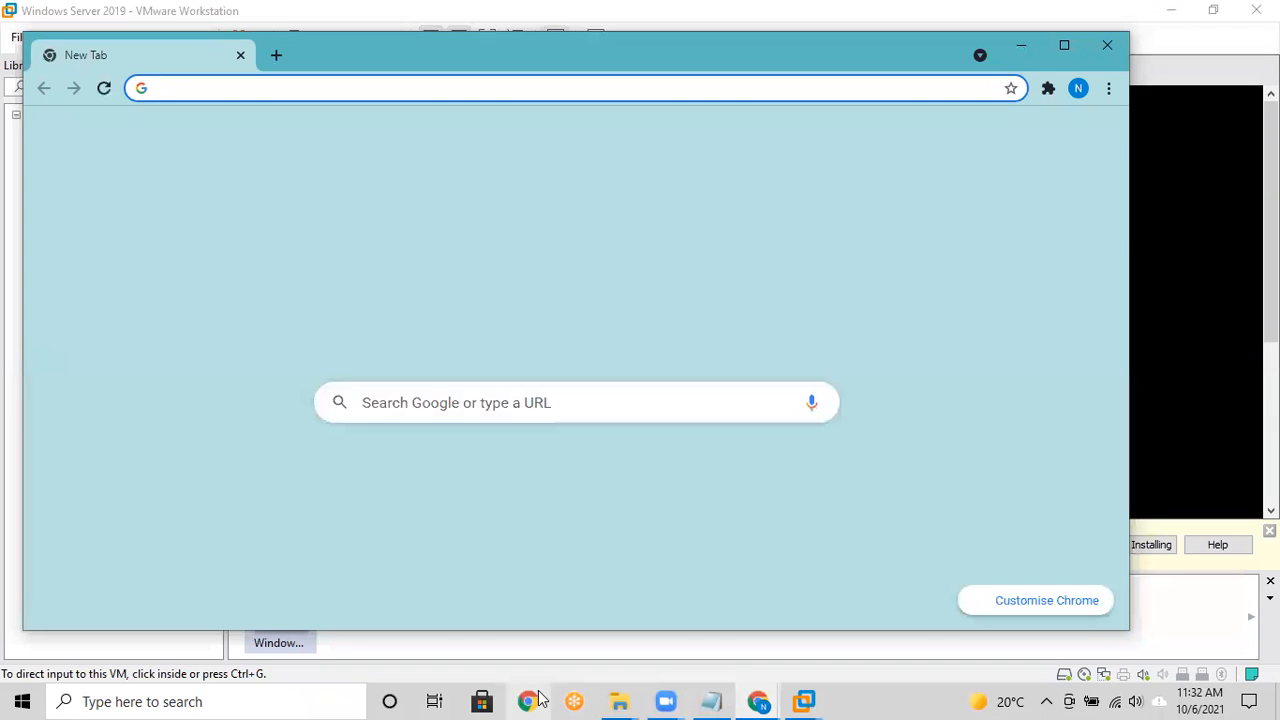
click(1107, 46)
click(762, 701)
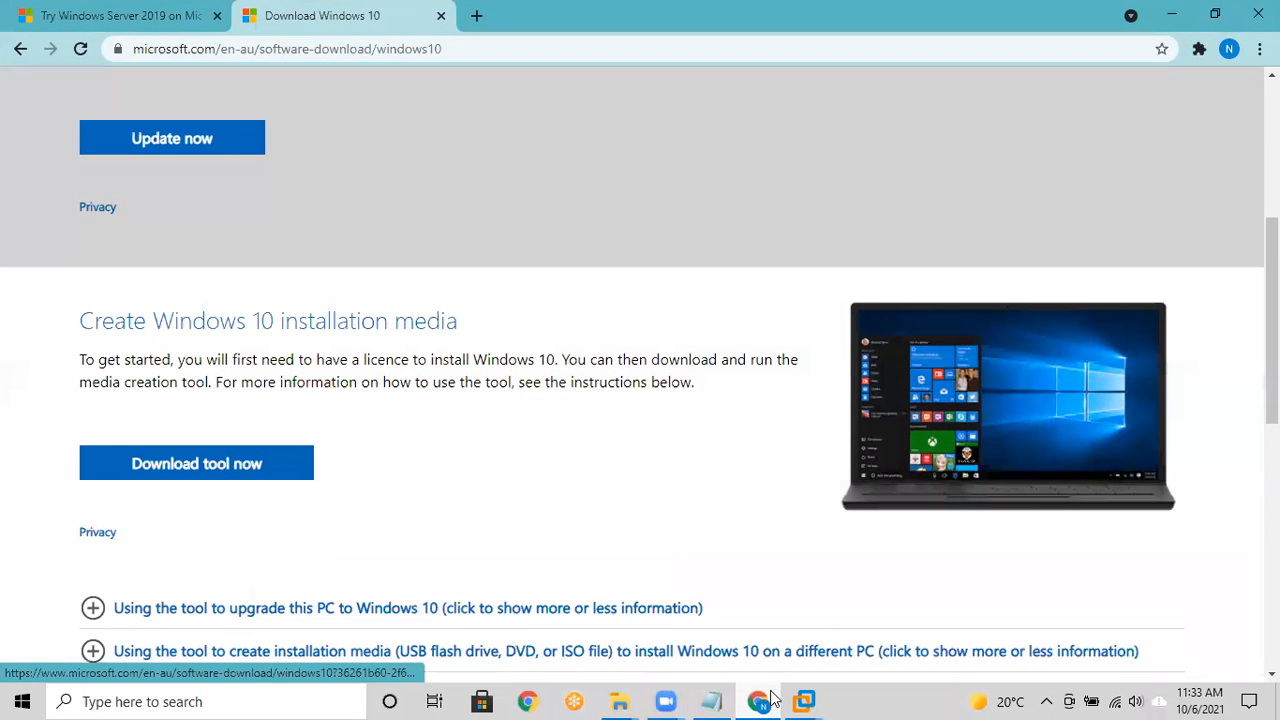
click(773, 697)
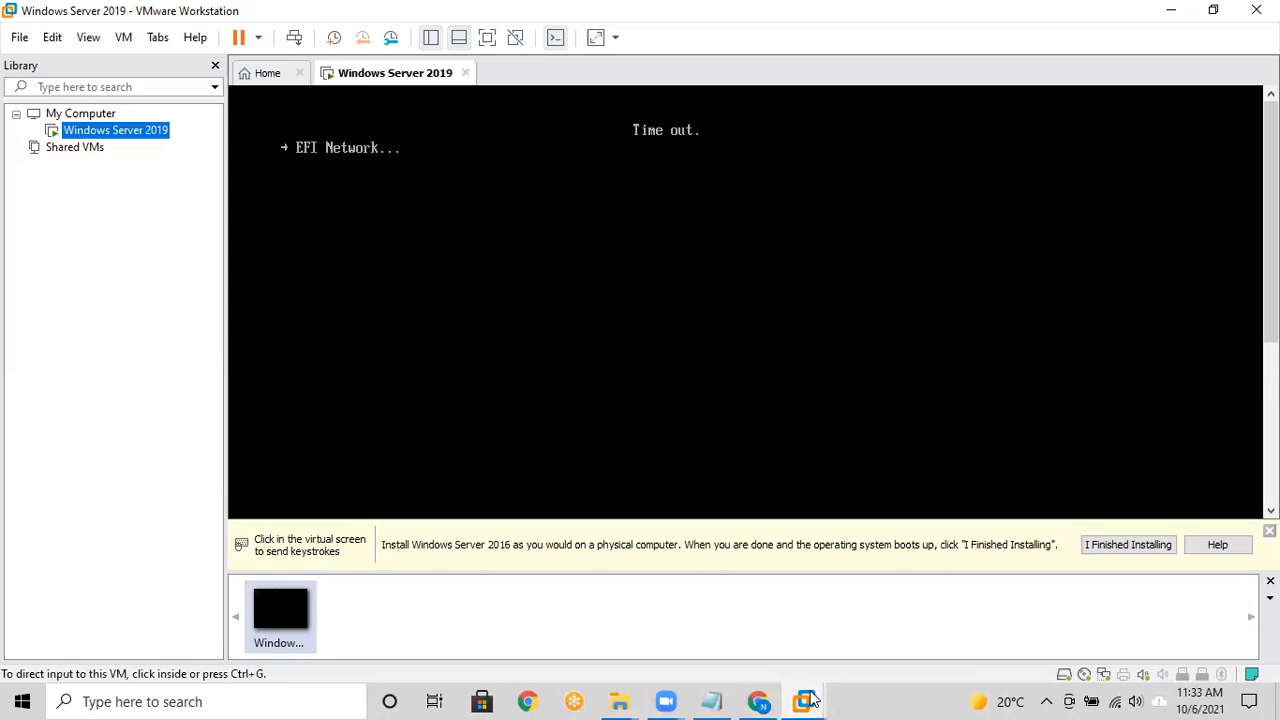
click(812, 698)
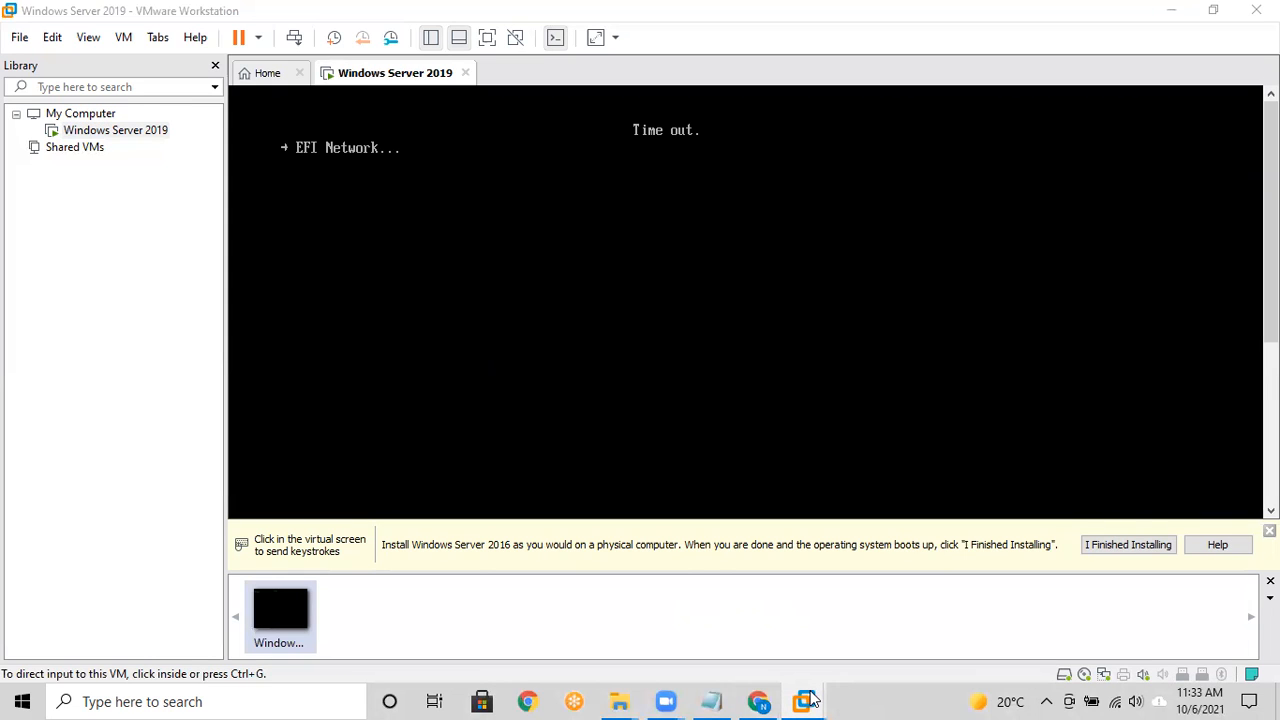
click(533, 279)
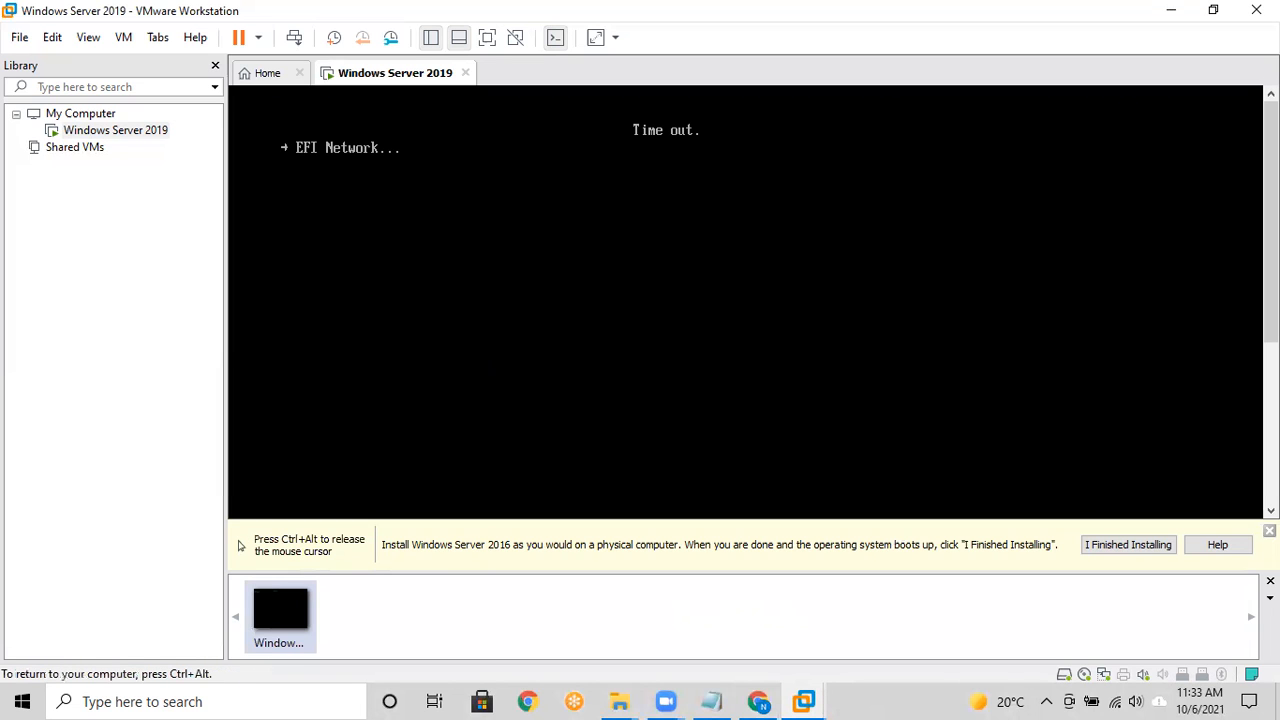
key(ctrl+alt)
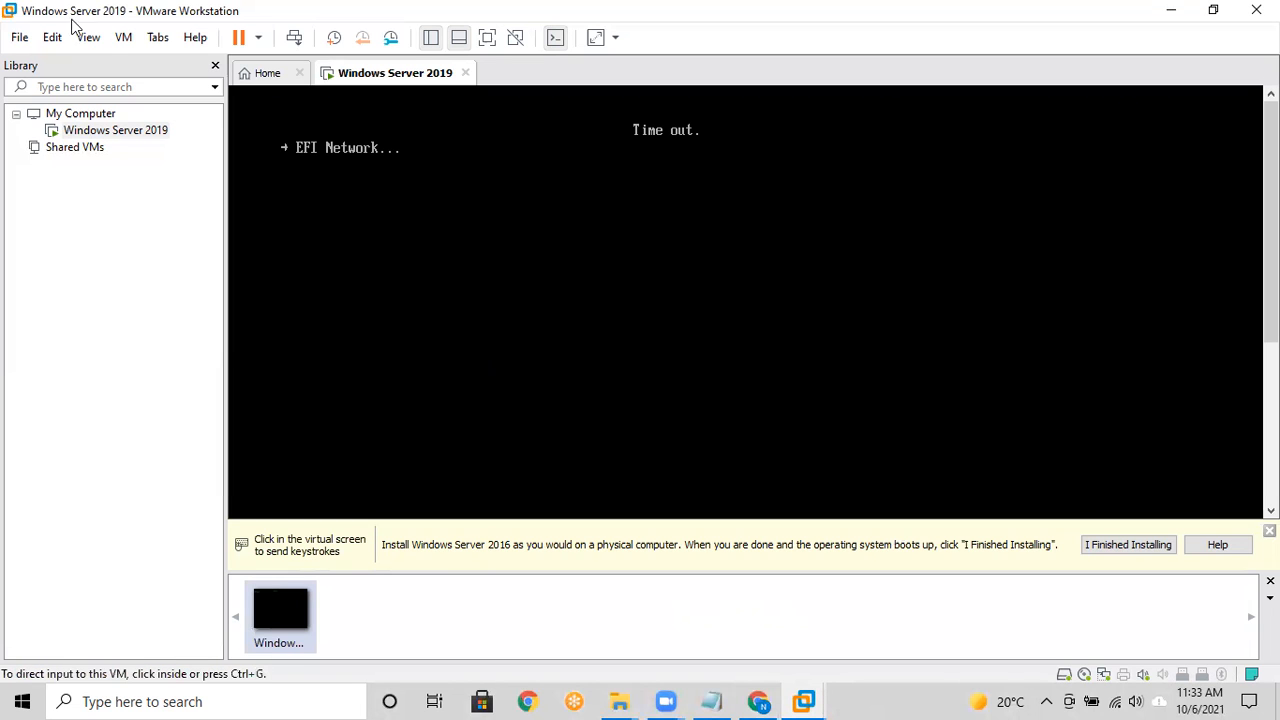
Step: Reboot the virtual machine from its tab menu and capture input to boot from disc
right_click(62, 138)
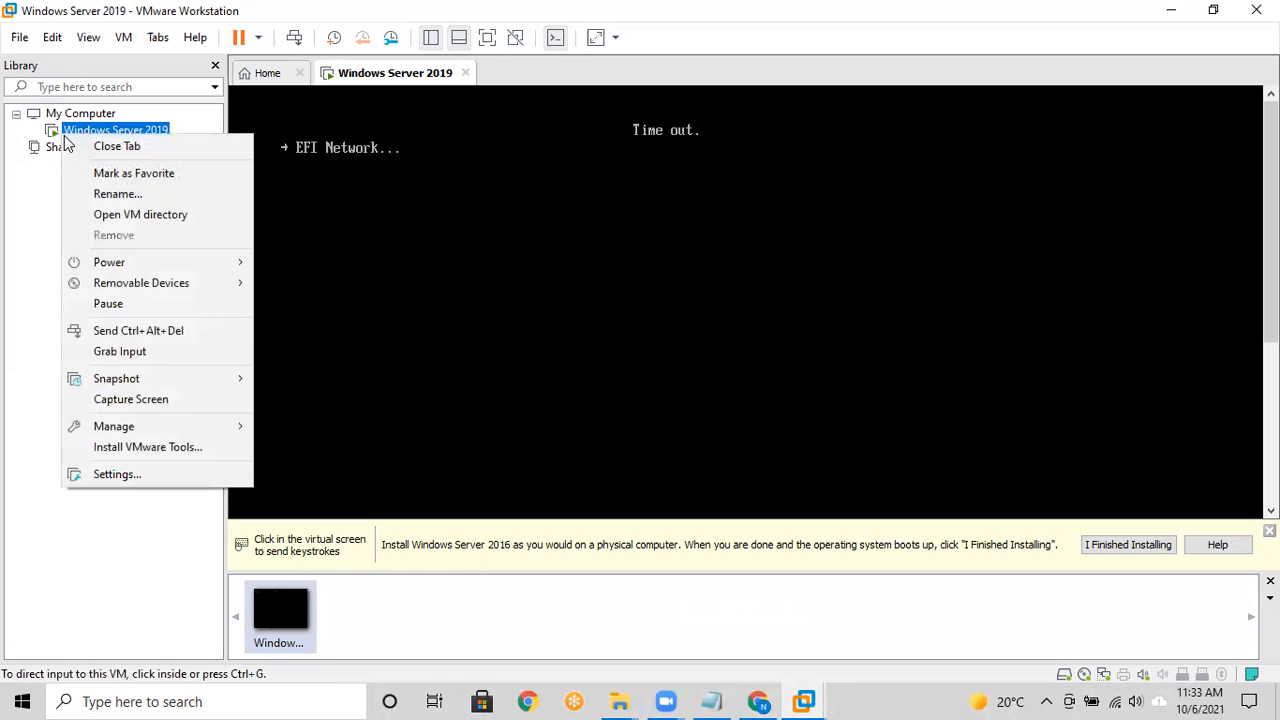
click(86, 131)
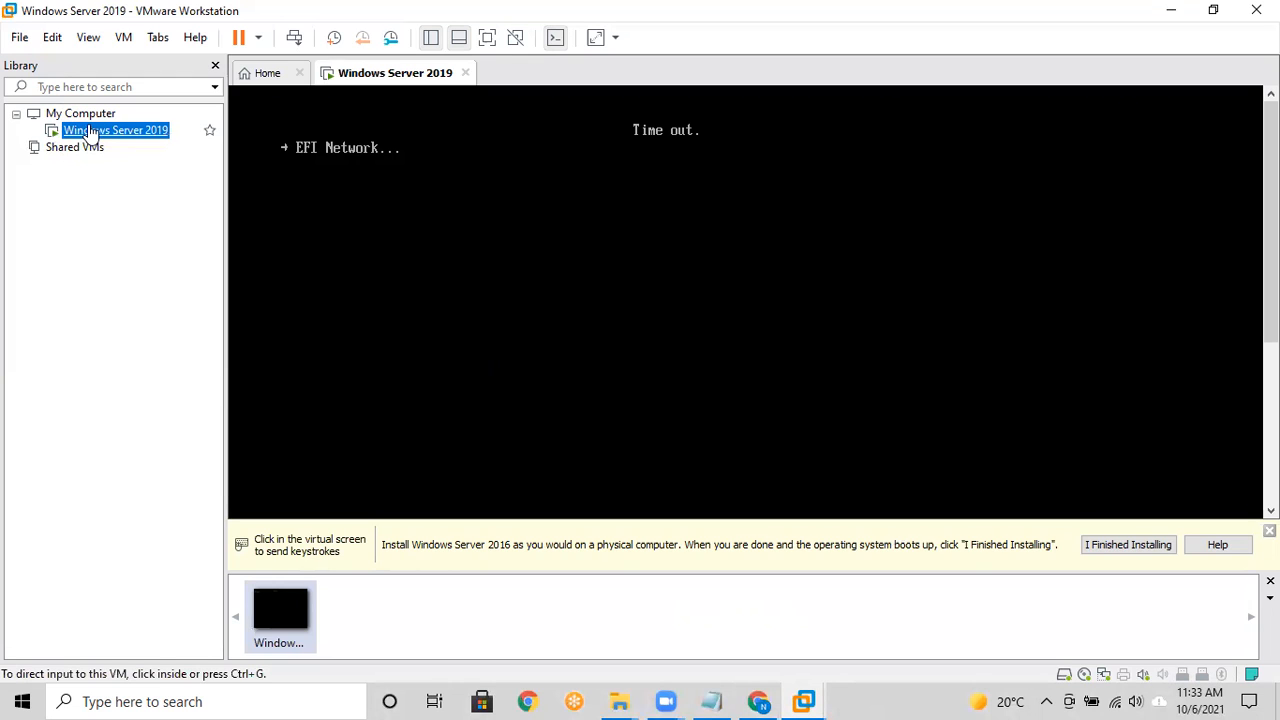
right_click(395, 73)
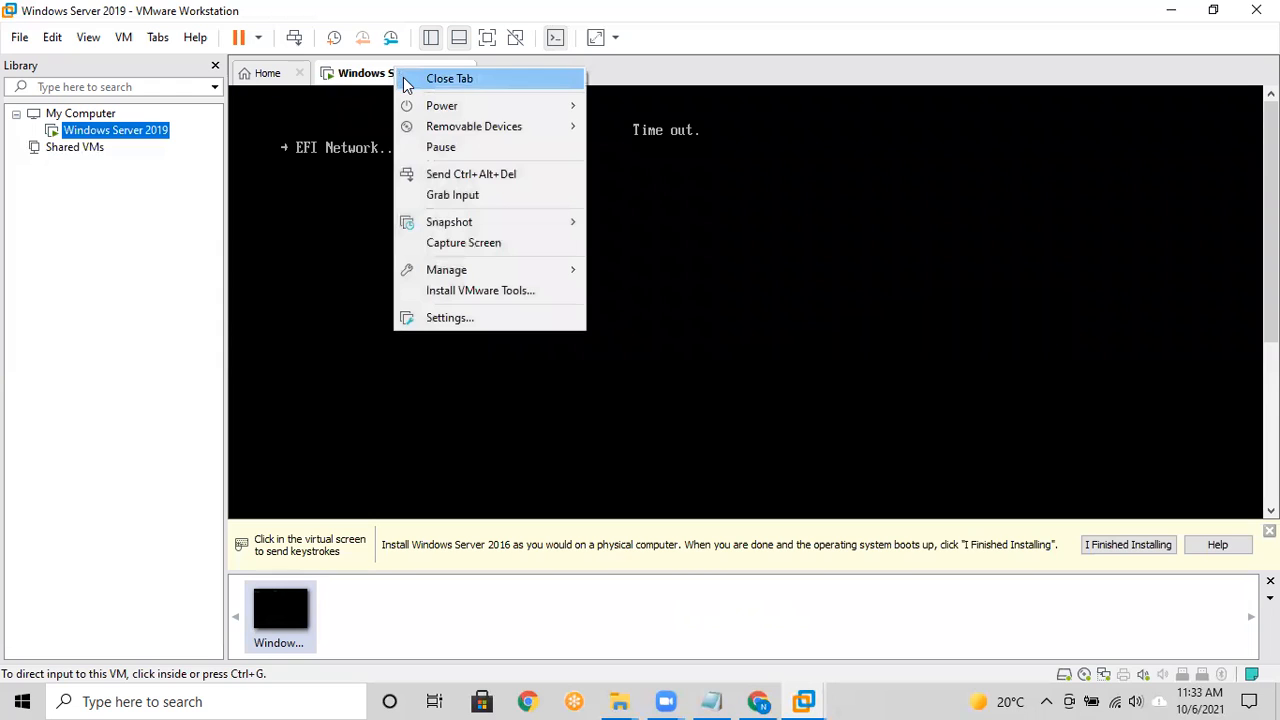
click(421, 177)
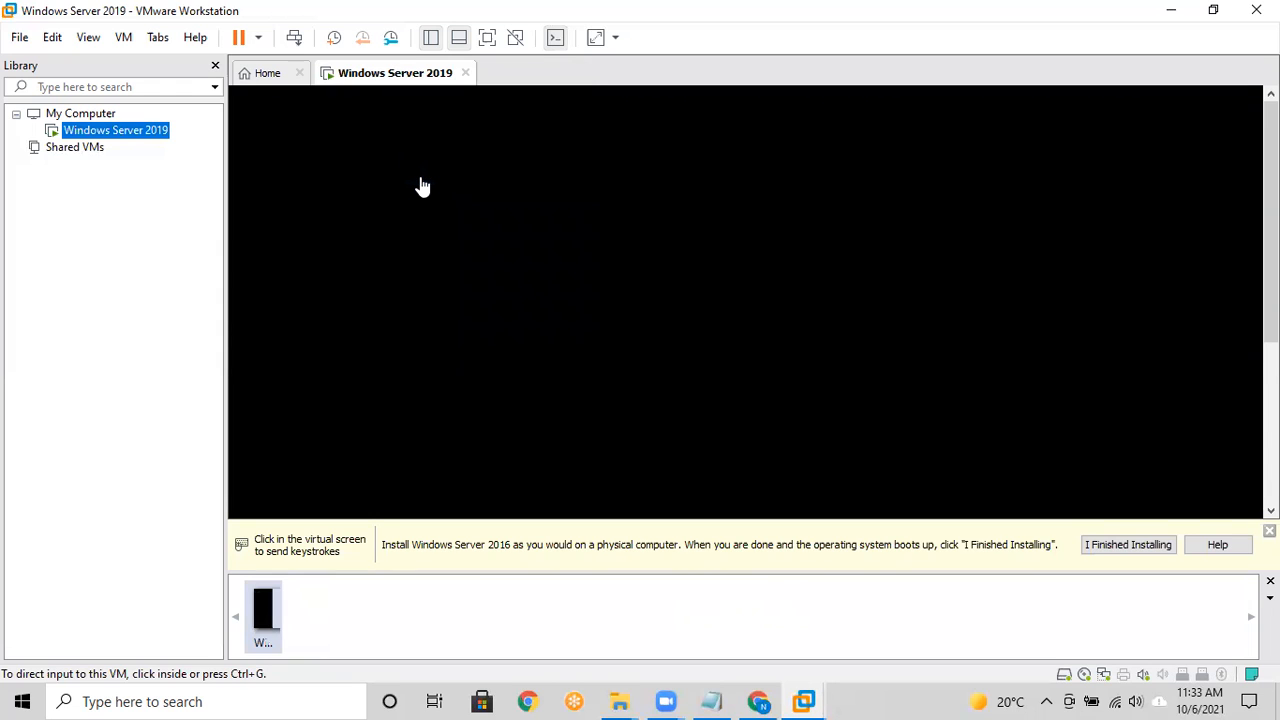
click(421, 187)
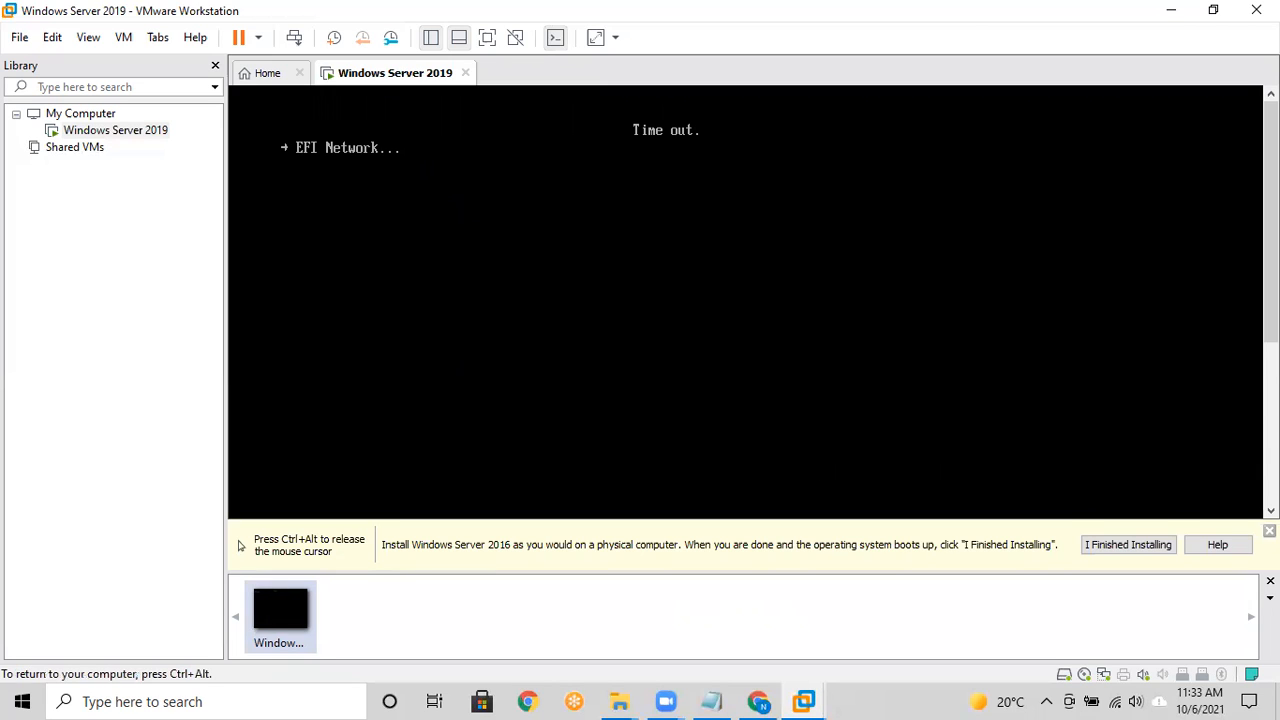
key(ctrl+alt)
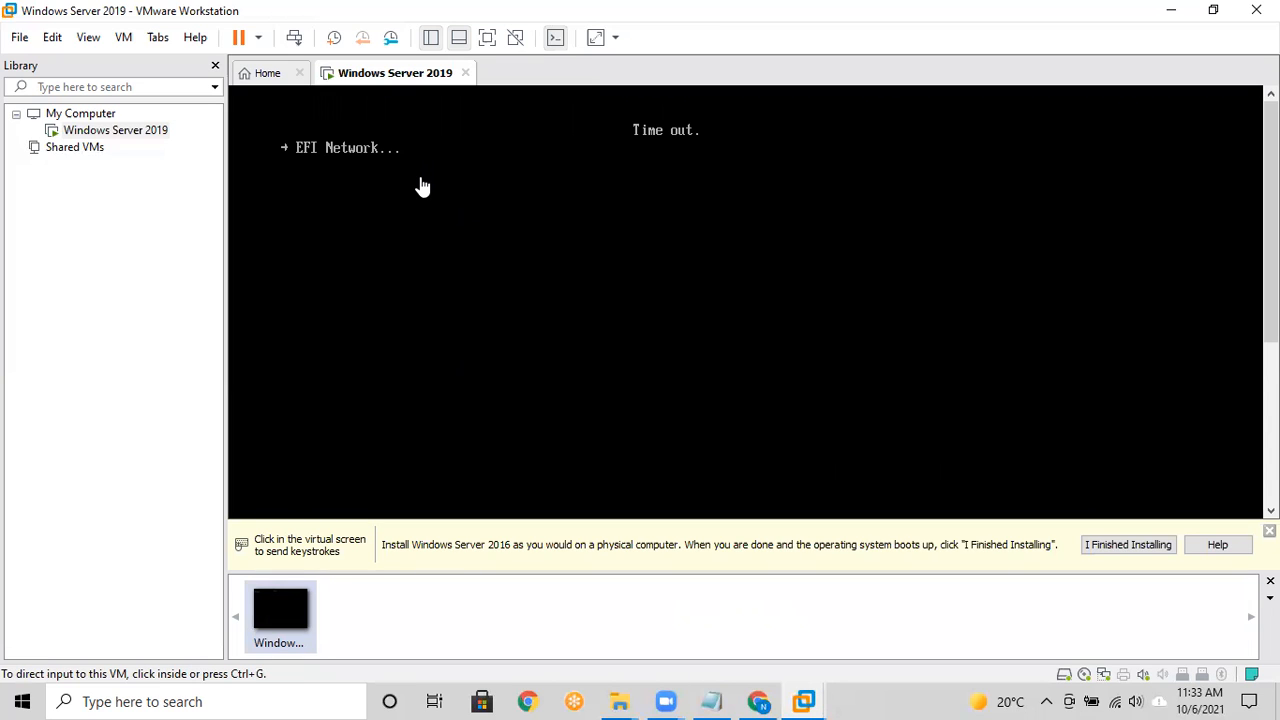
Step: Switch the VM to full screen and restart it again, booting from the ISO
click(485, 37)
key(ctrl+alt)
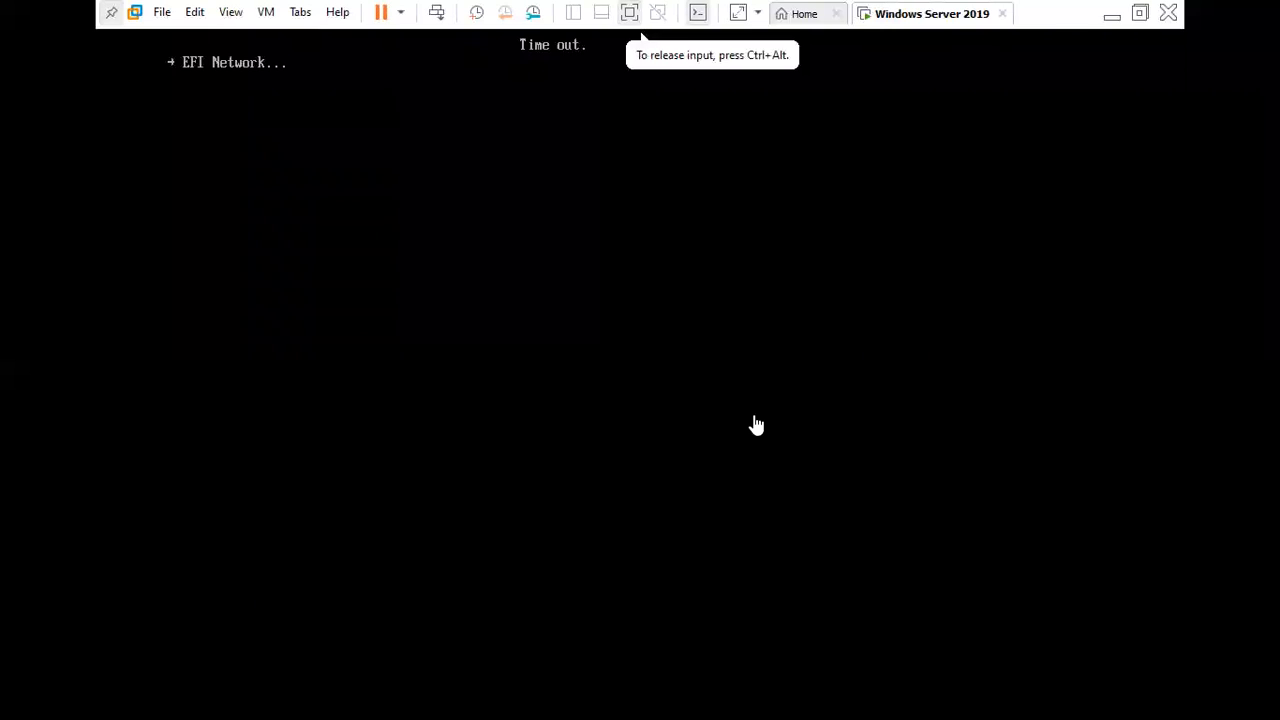
click(434, 12)
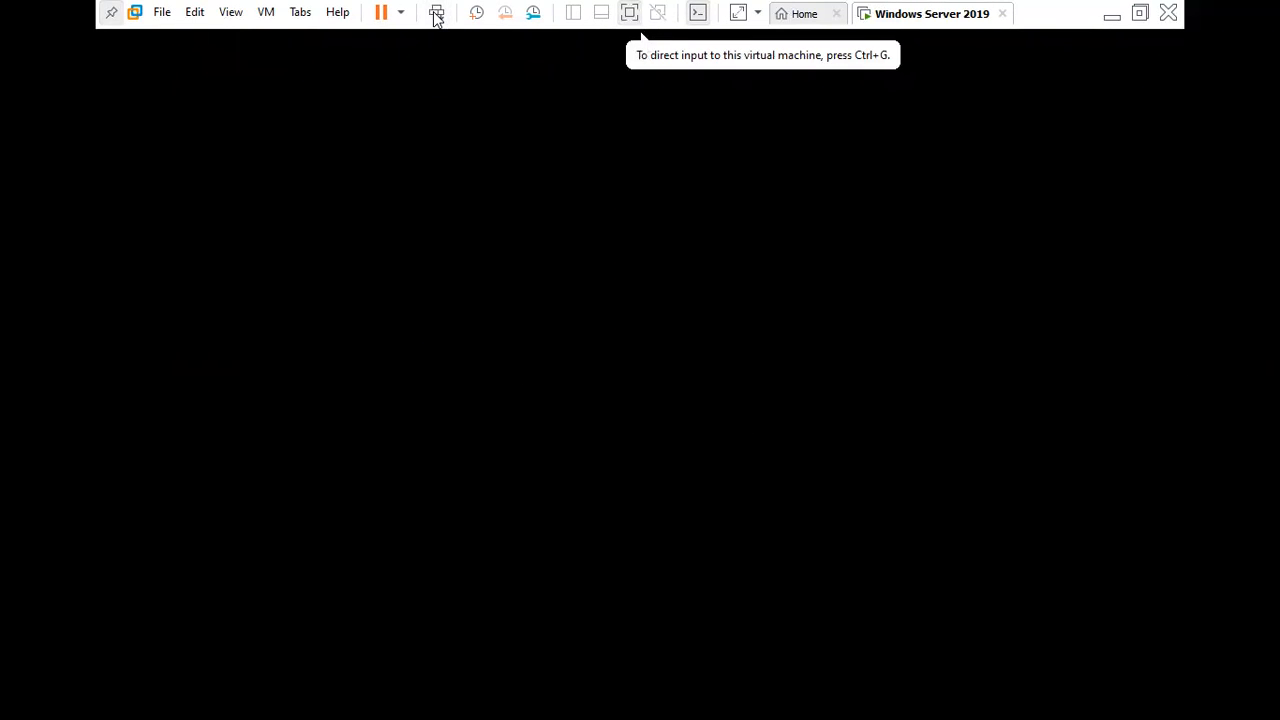
click(431, 446)
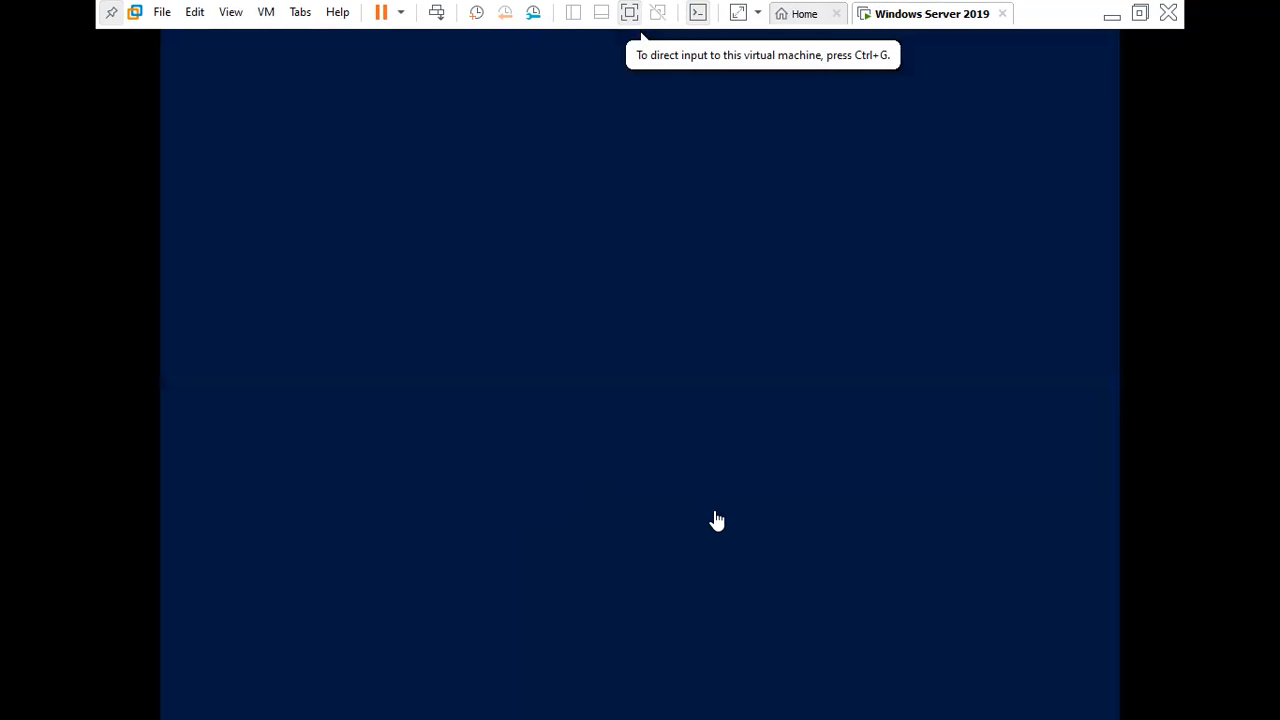
Step: Keep English (United States) language and US keyboard in Windows Setup and continue
click(631, 15)
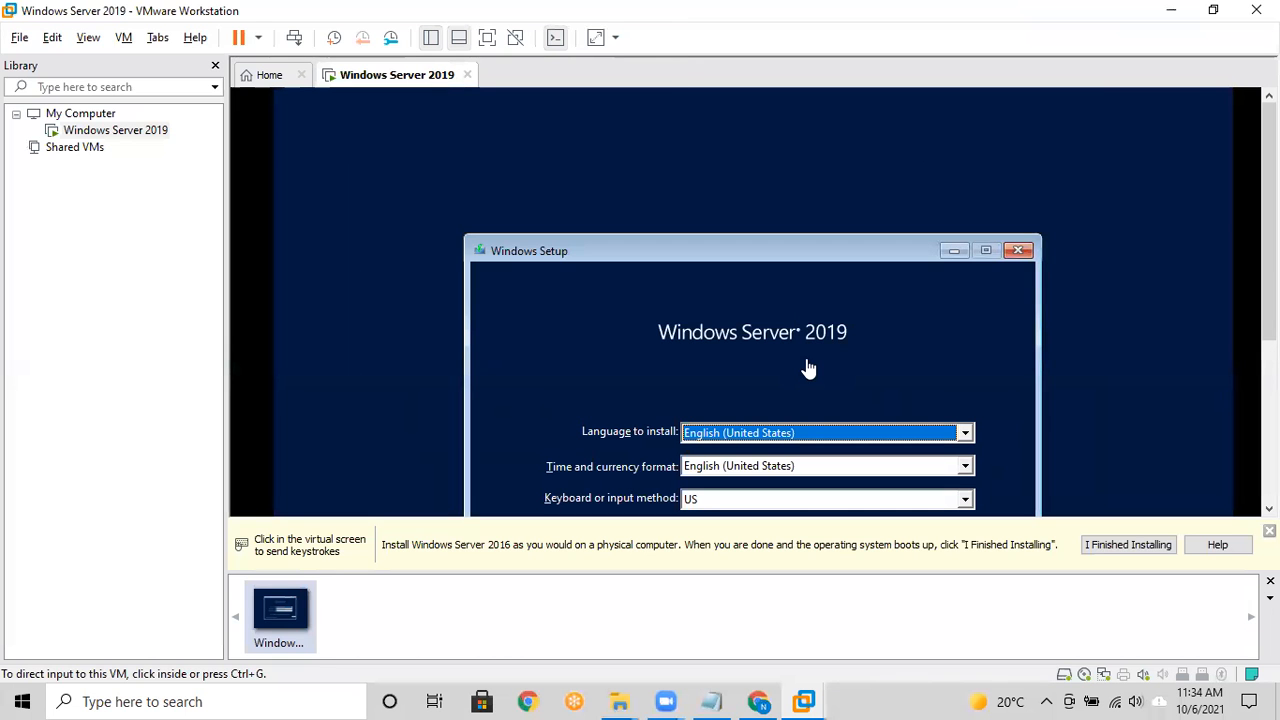
click(488, 39)
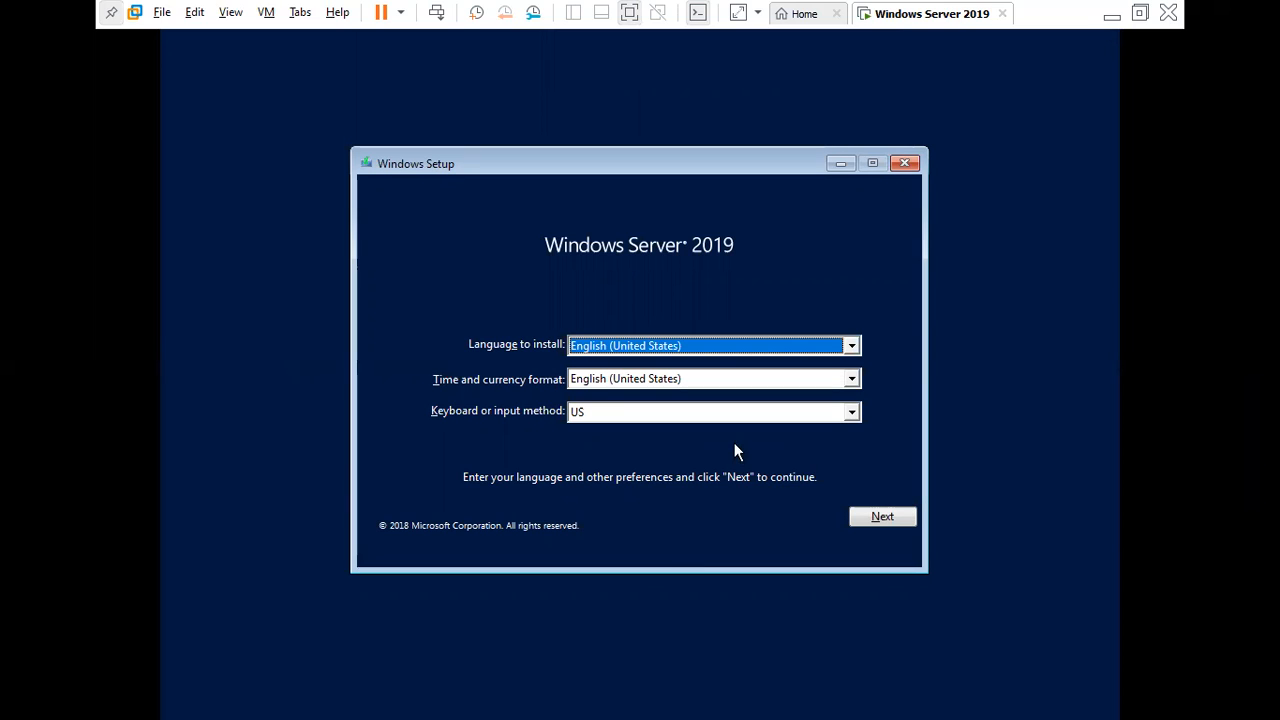
key(ctrl+alt)
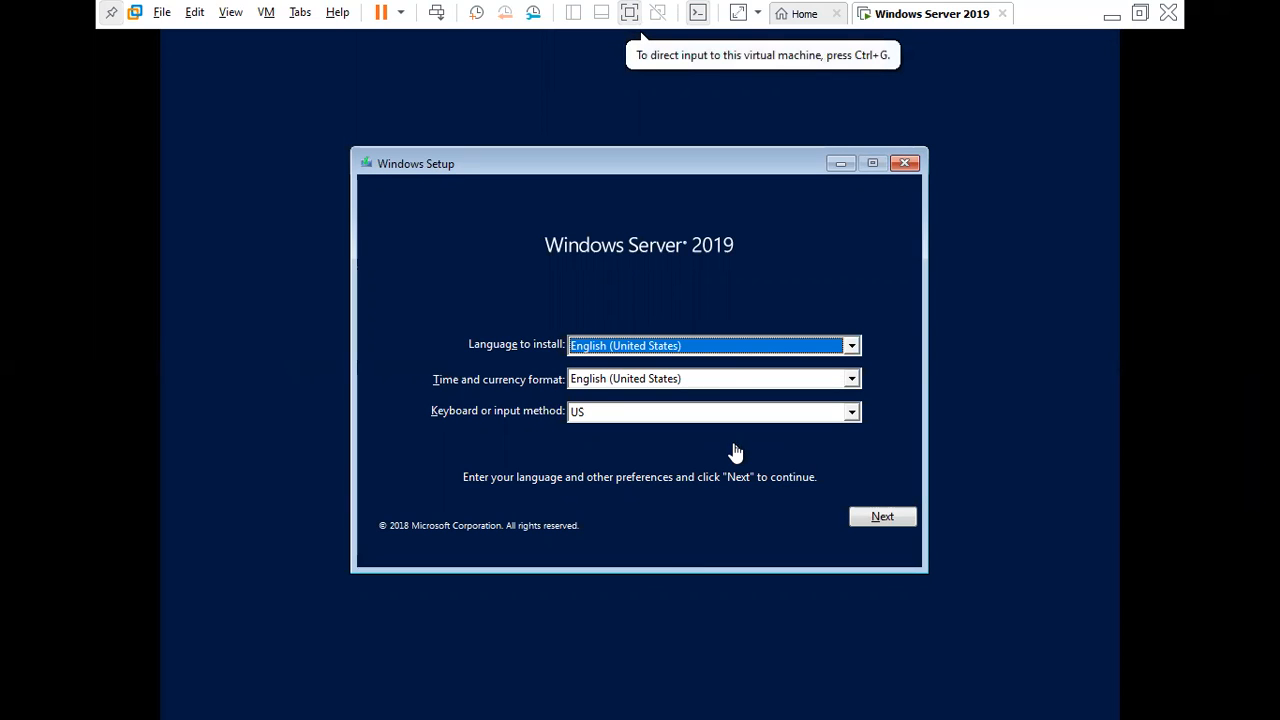
click(858, 515)
click(857, 520)
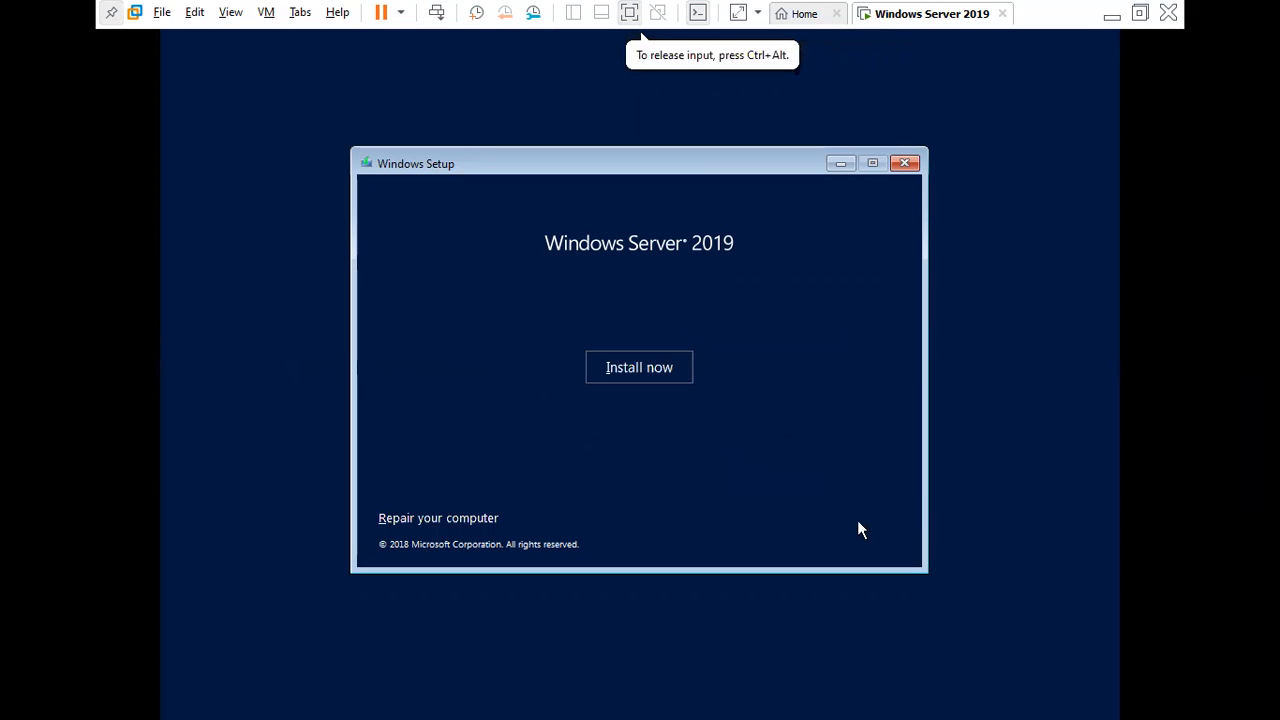
Step: Select Windows Server 2019 Standard Evaluation (Desktop Experience) and accept the license terms
click(646, 367)
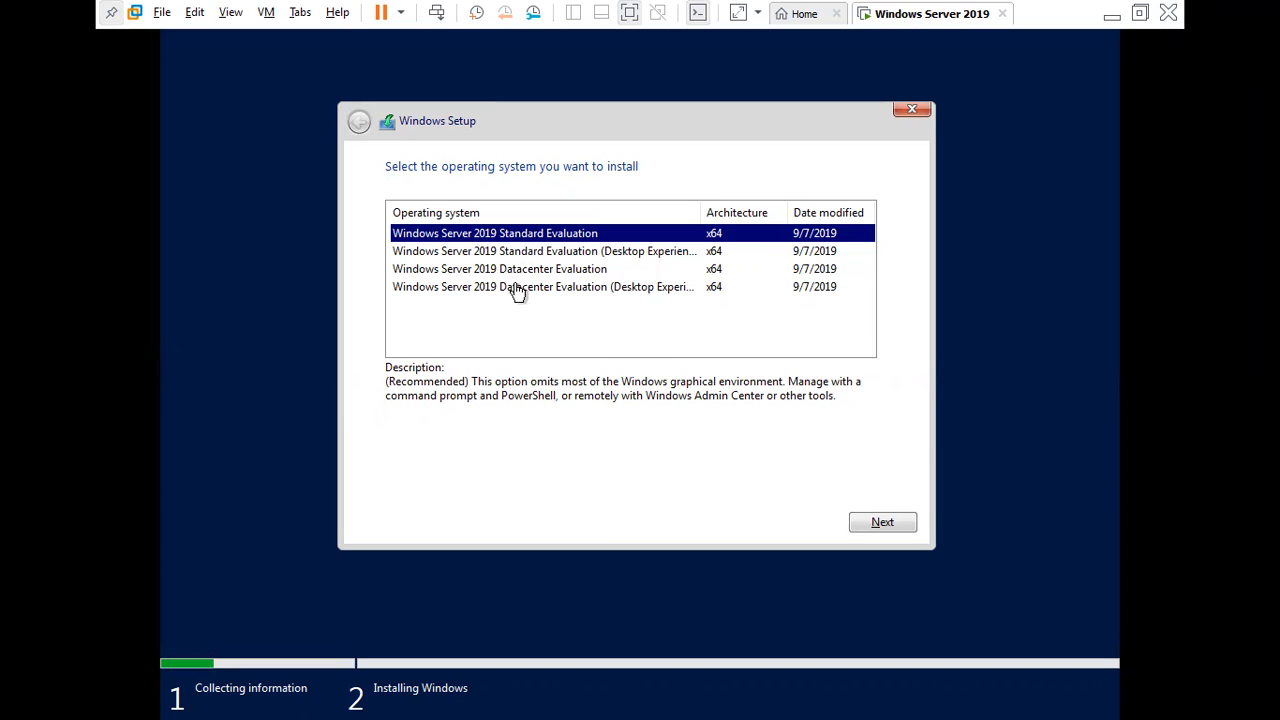
click(588, 258)
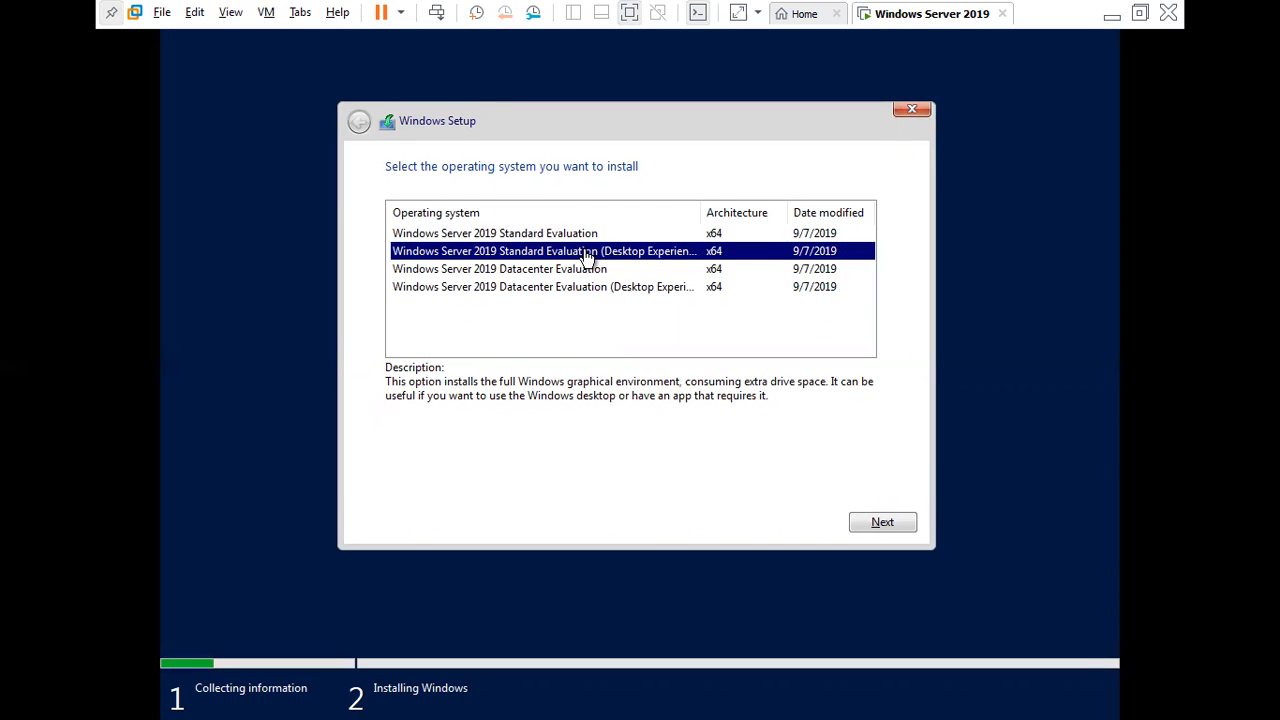
click(866, 526)
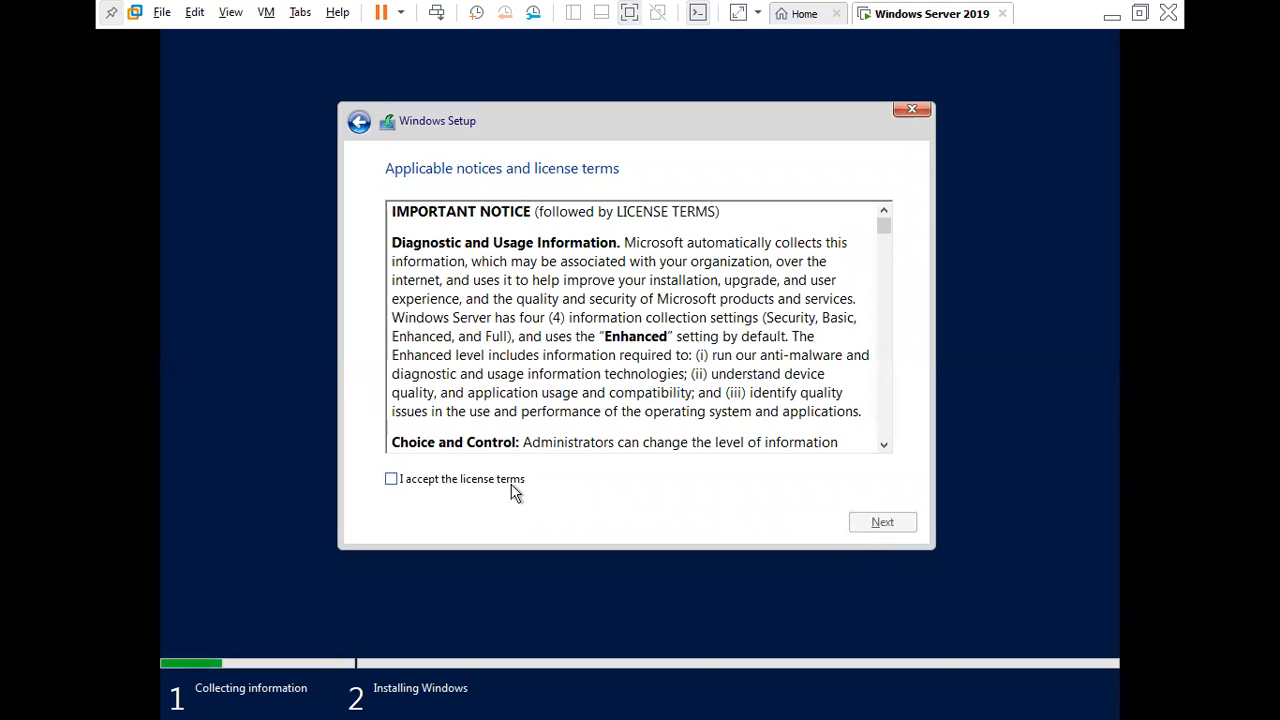
click(513, 490)
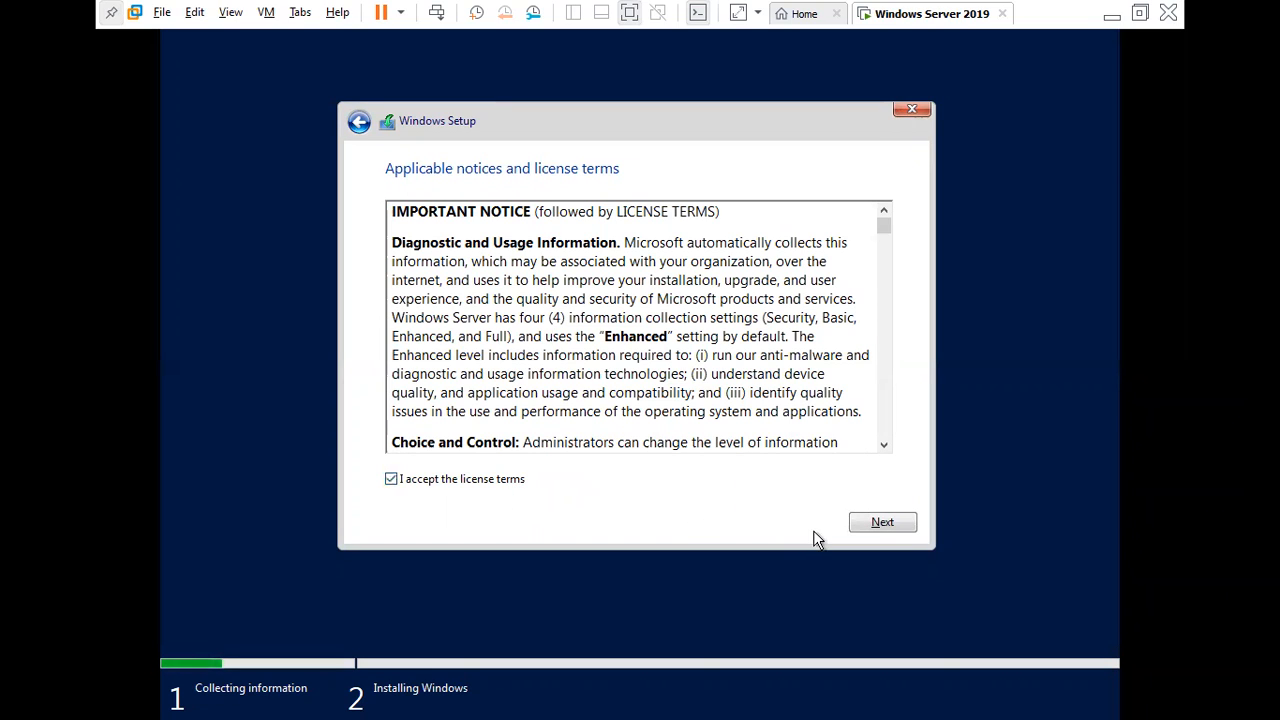
click(865, 528)
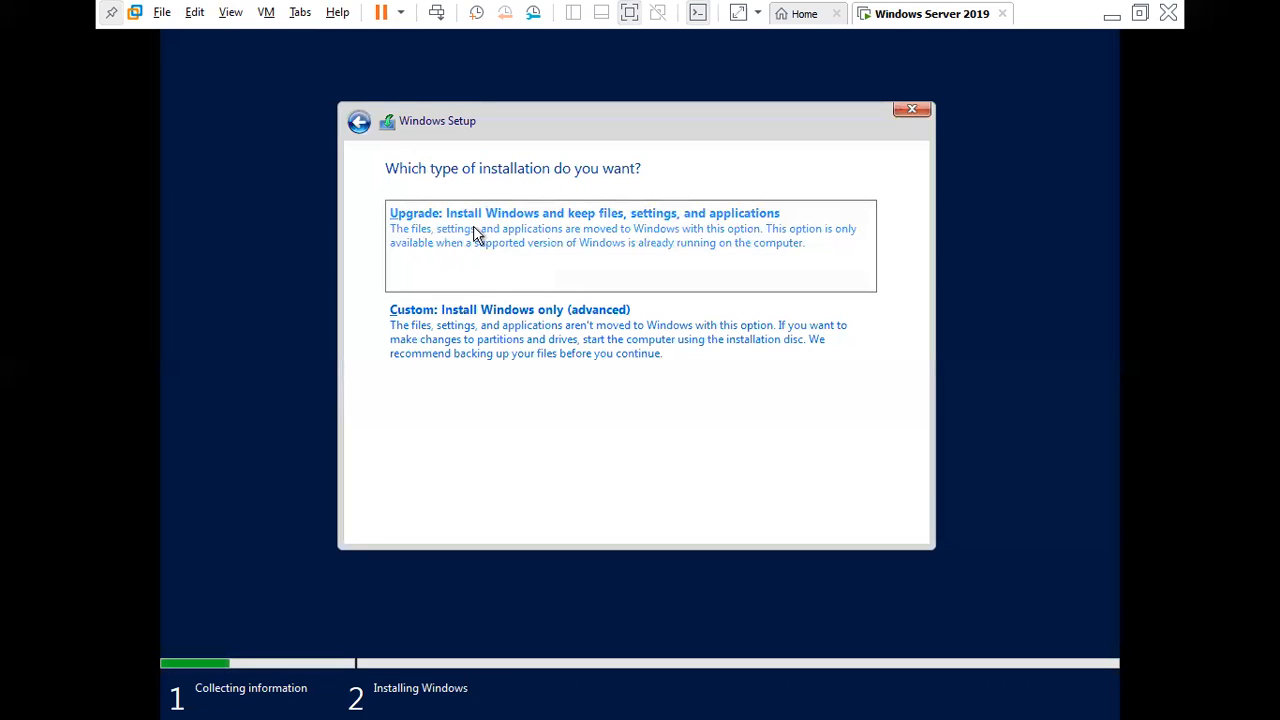
Step: Choose a Custom install onto the 45.0 GB Drive 0 Unallocated Space
click(490, 311)
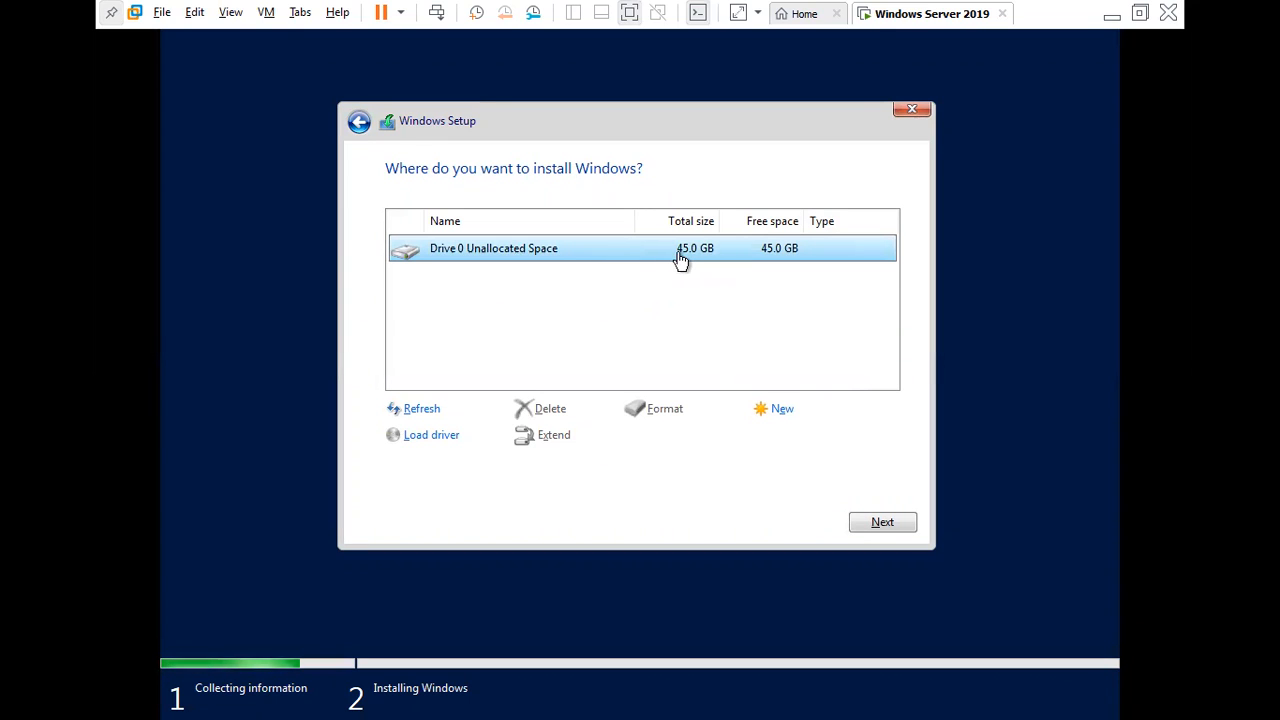
click(858, 524)
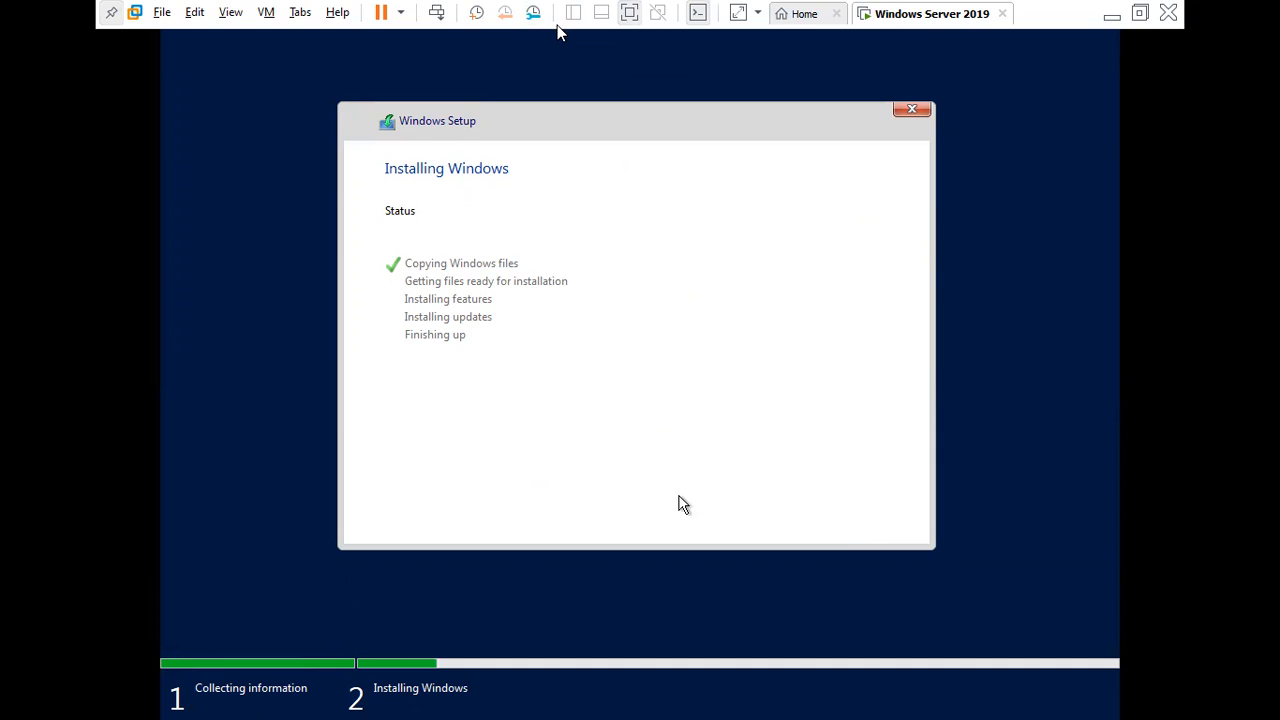
Step: Exit full-screen mode once setup shows the Customize settings password page
click(630, 12)
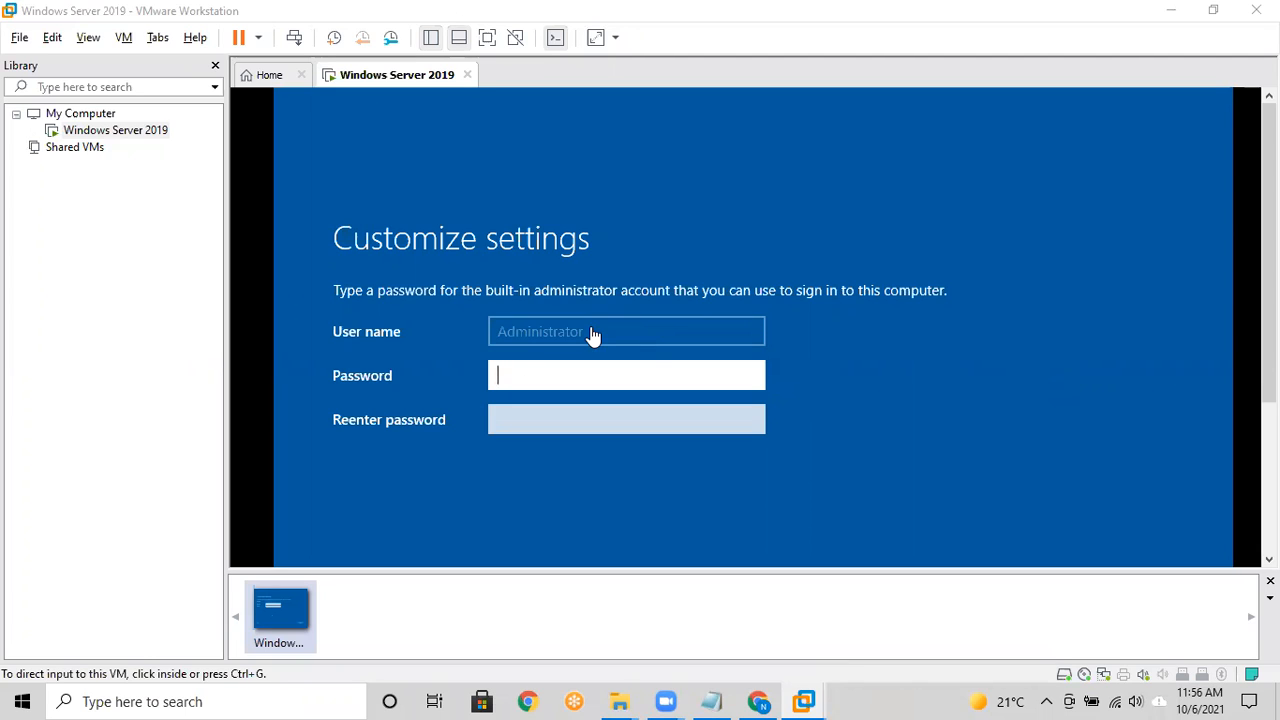
Step: Enter and confirm the built-in Administrator password in the guest
click(565, 378)
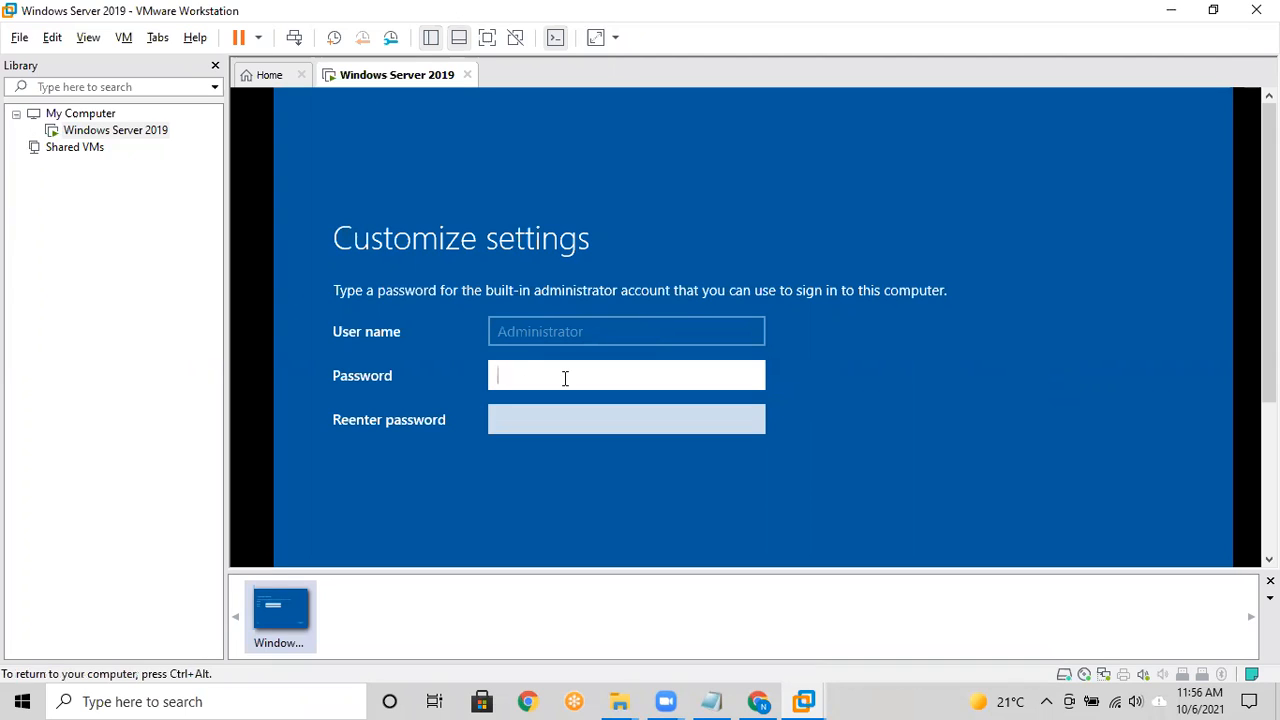
text(P@ssw0rd12)
key(BackSpace)
key(BackSpace)
key(BackSpace)
key(BackSpace)
key(BackSpace)
key(BackSpace)
key(BackSpace)
key(BackSpace)
key(BackSpace)
key(BackSpace)
text(P@ssw0rd12)
key(Tab)
text(P@ssw0rd1)
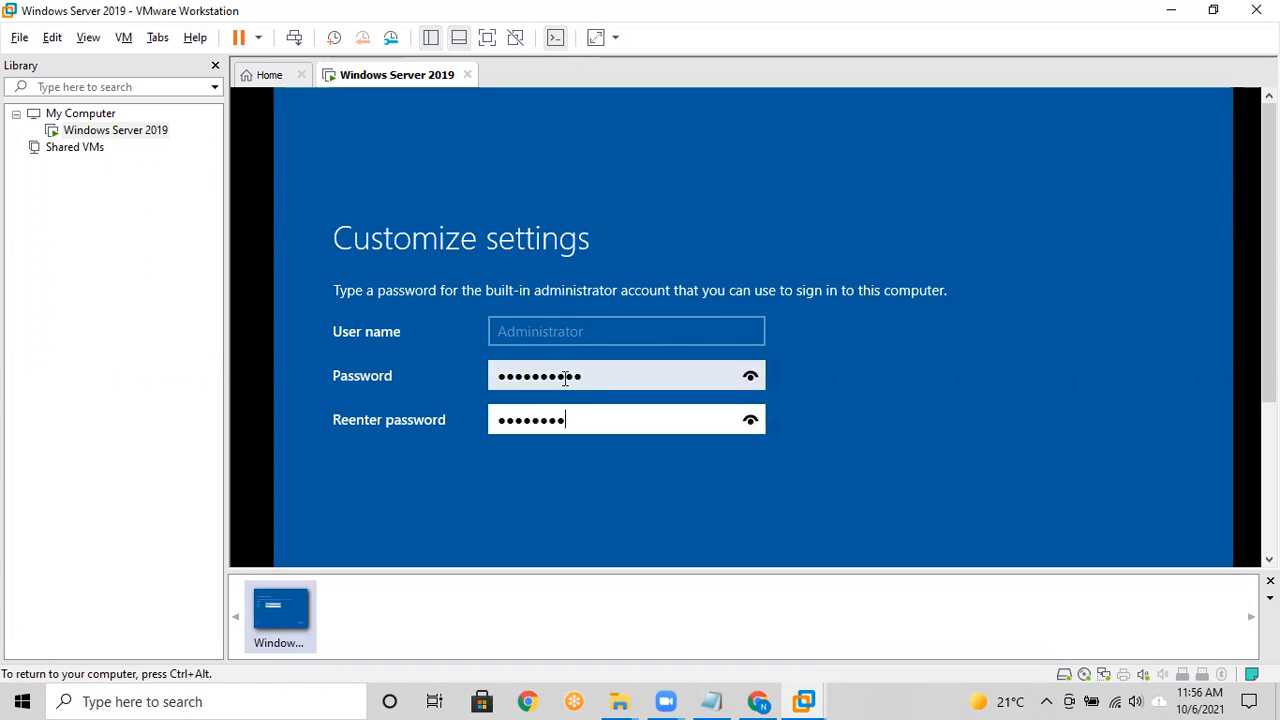
text(2)
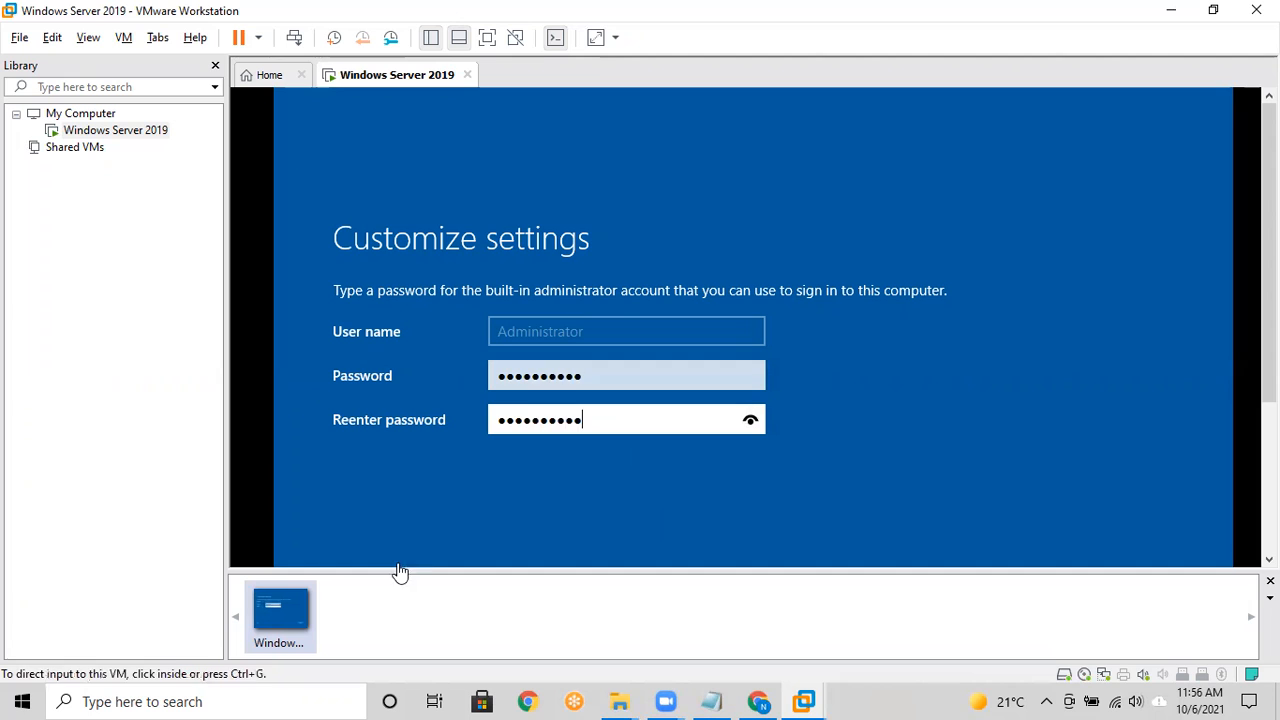
Step: Switch the VM to full screen and finish the settings to reach the lock screen
key(ctrl+alt)
click(485, 37)
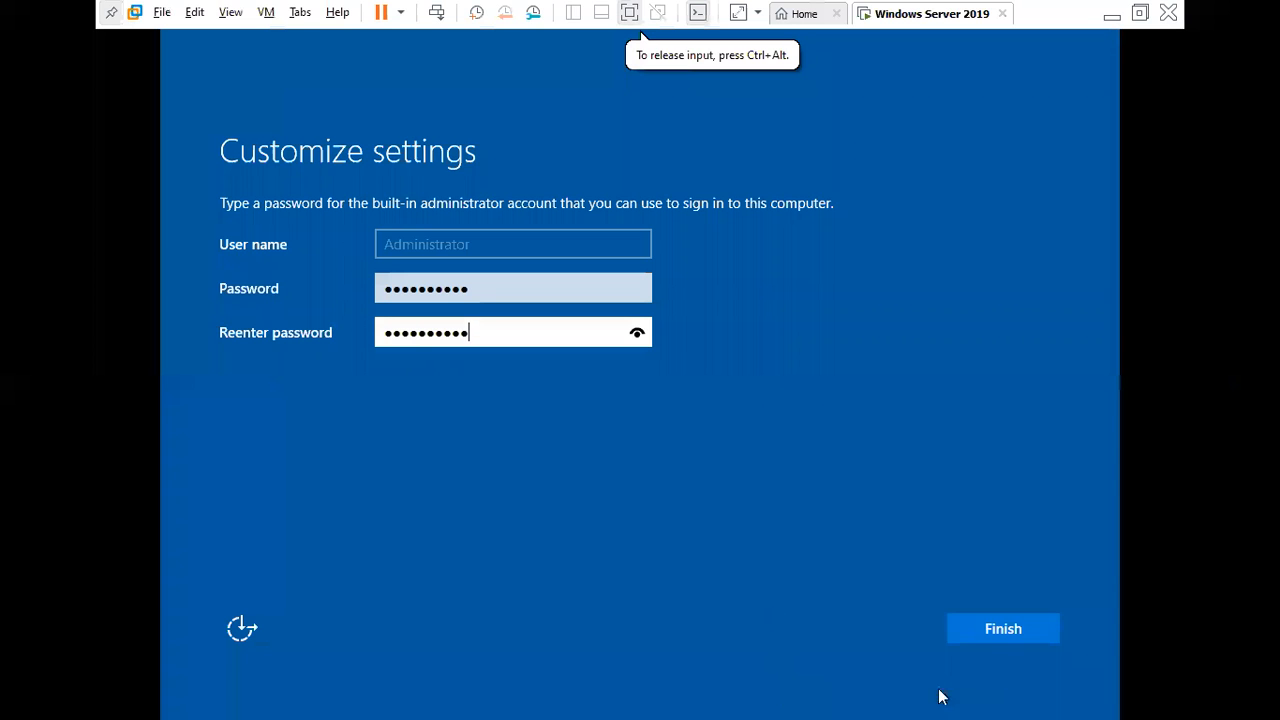
click(985, 629)
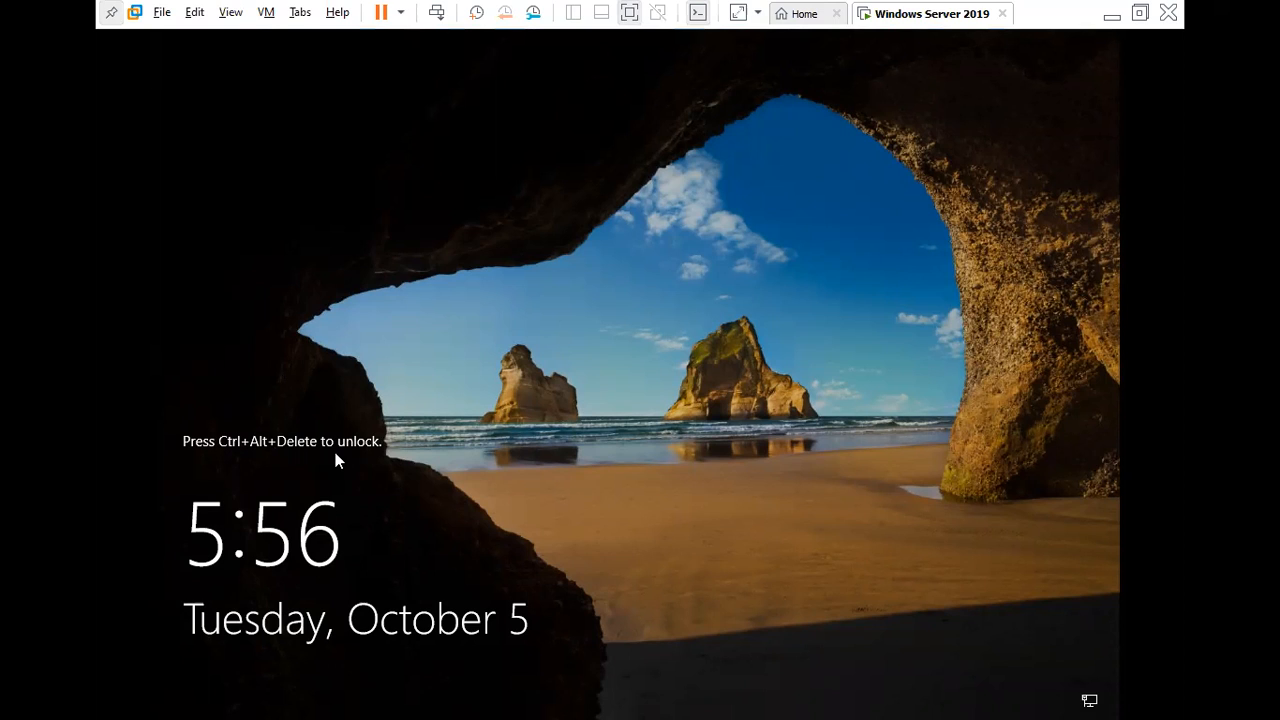
Step: Unlock the guest with Ctrl+Alt+Insert and sign in as Administrator with the account password
key(ctrl+alt+Delete)
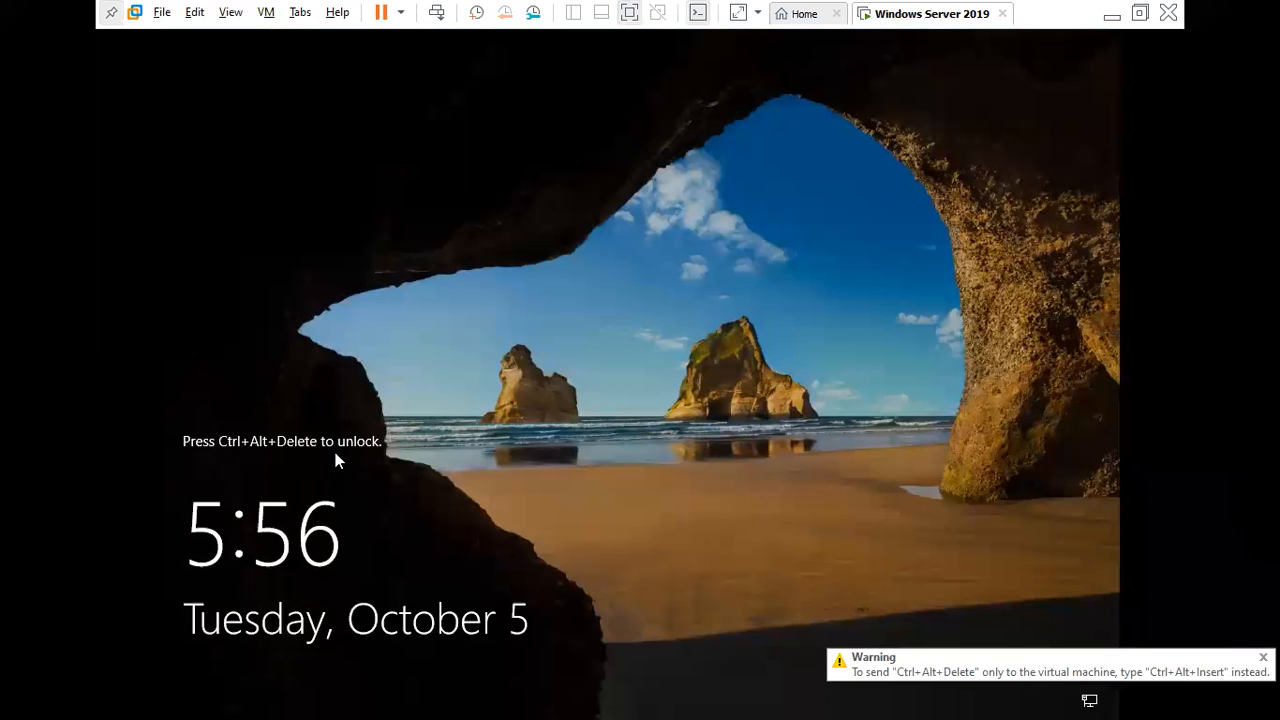
key(ctrl+alt+Insert)
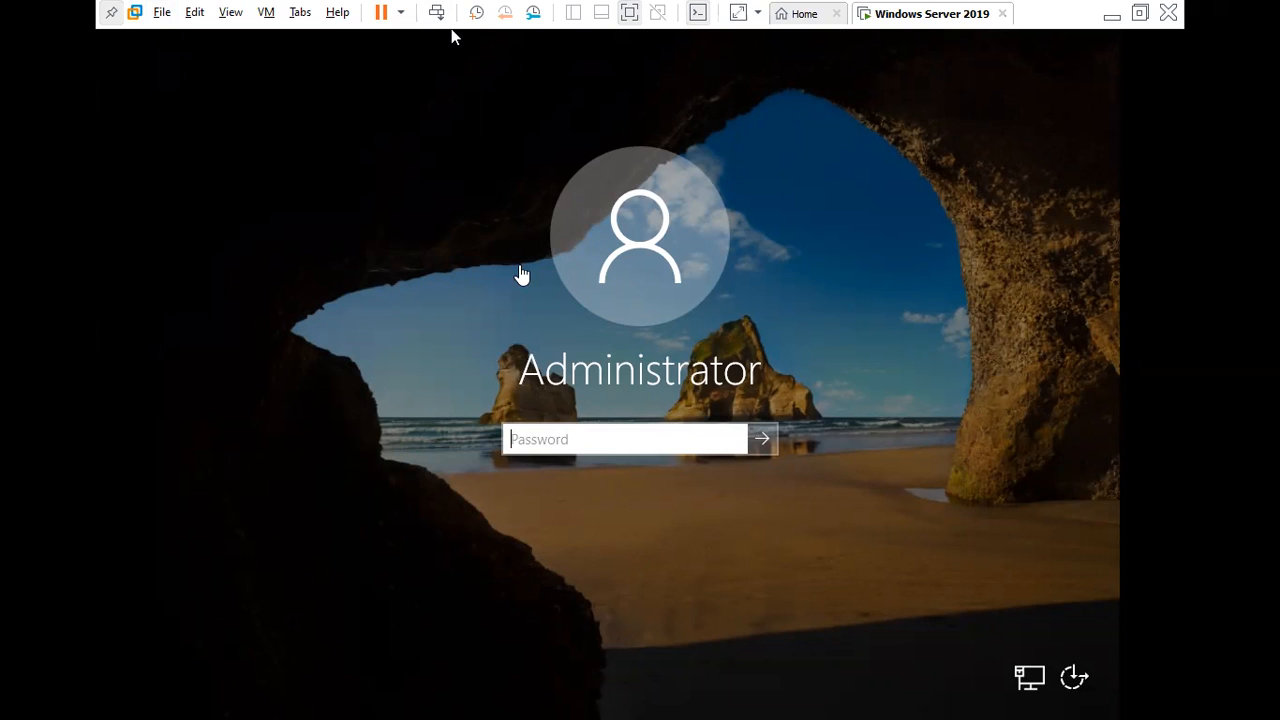
click(638, 444)
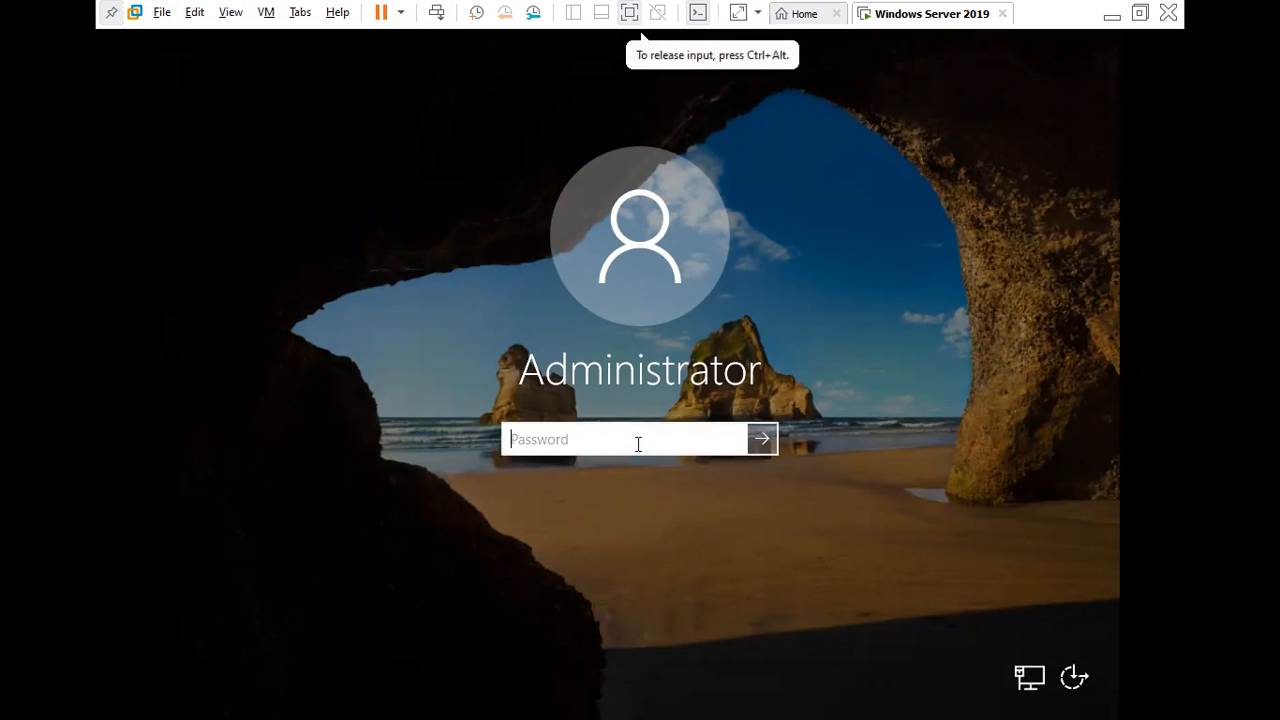
text(**********)
key(Return)
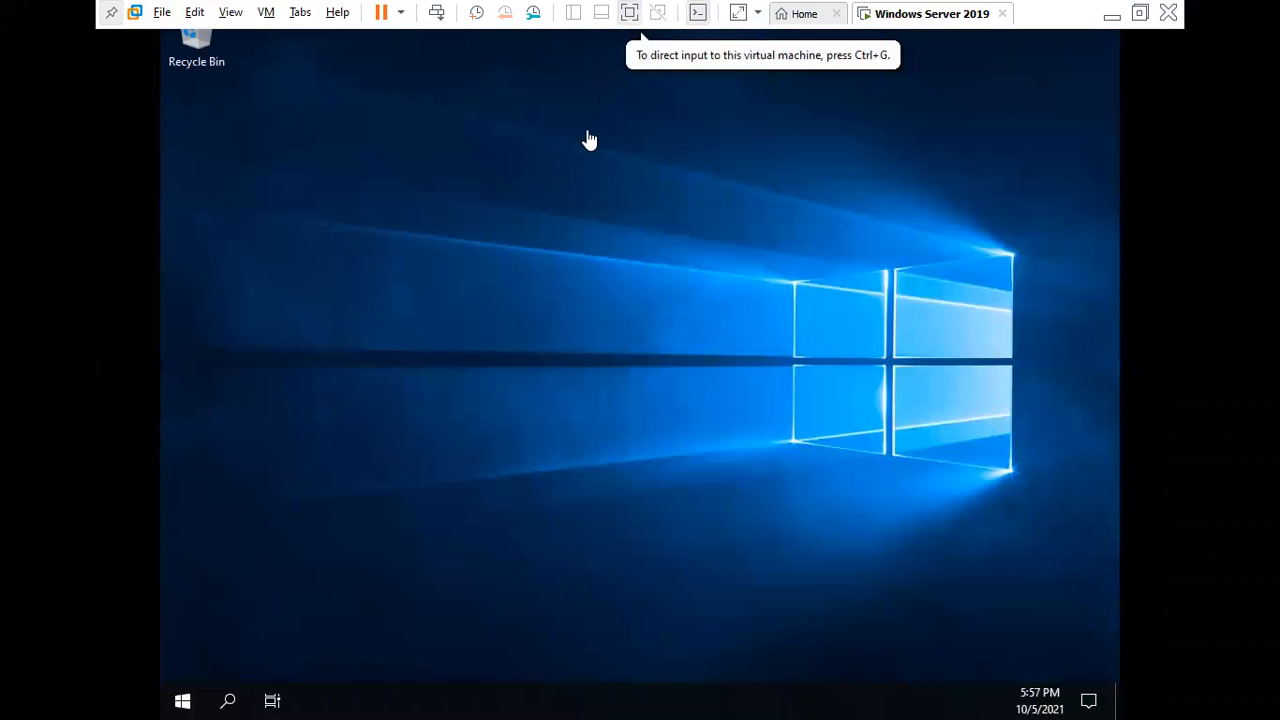
Step: Allow network discoverability and close the Windows Admin Center popup in Server Manager
click(502, 246)
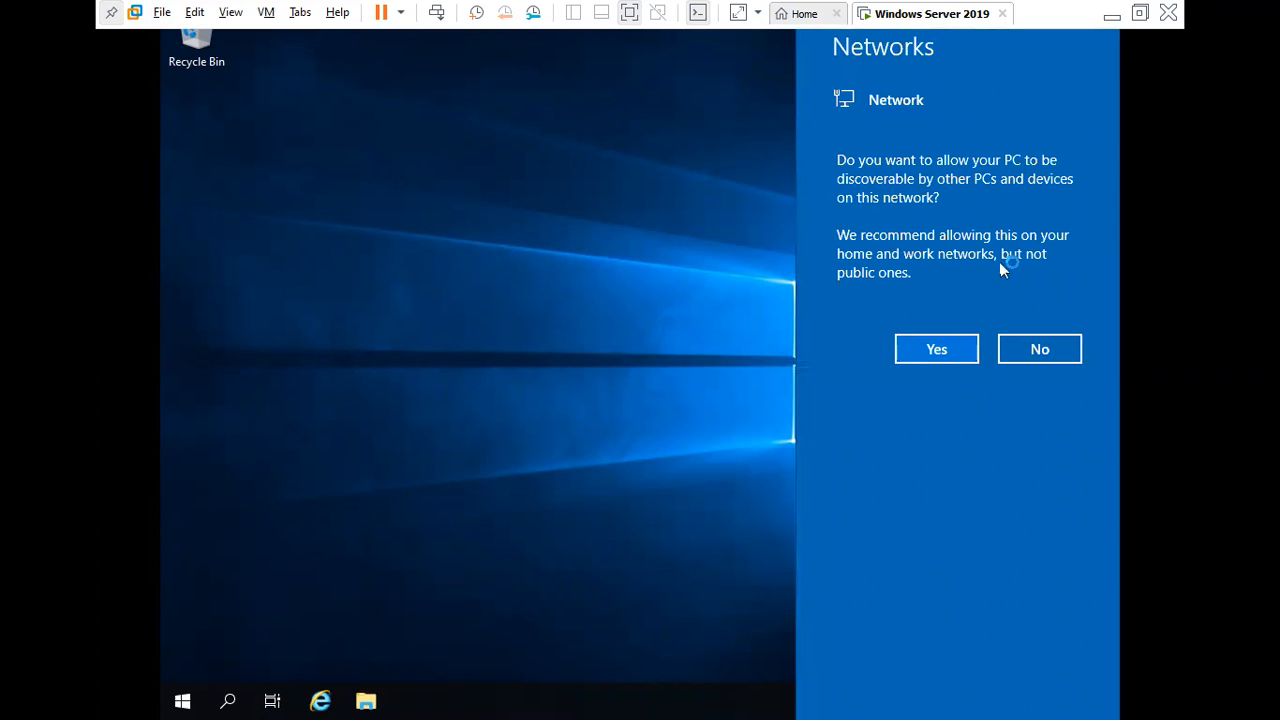
click(930, 350)
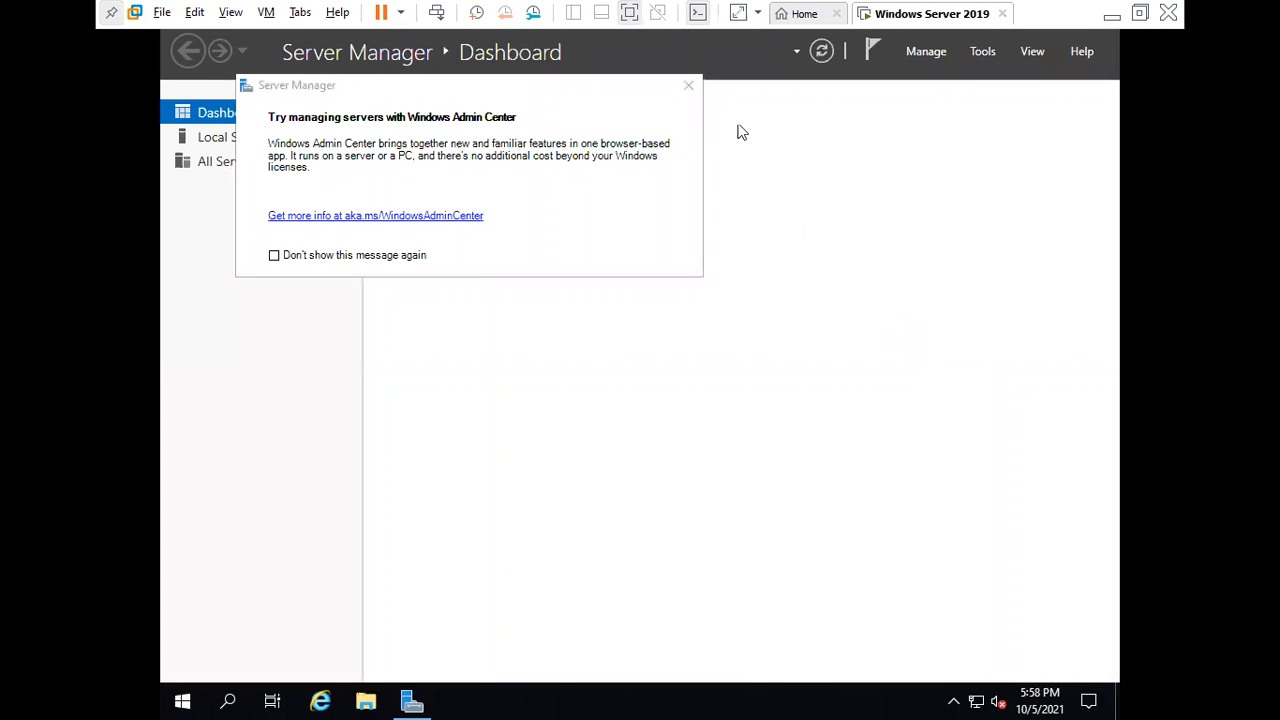
click(690, 90)
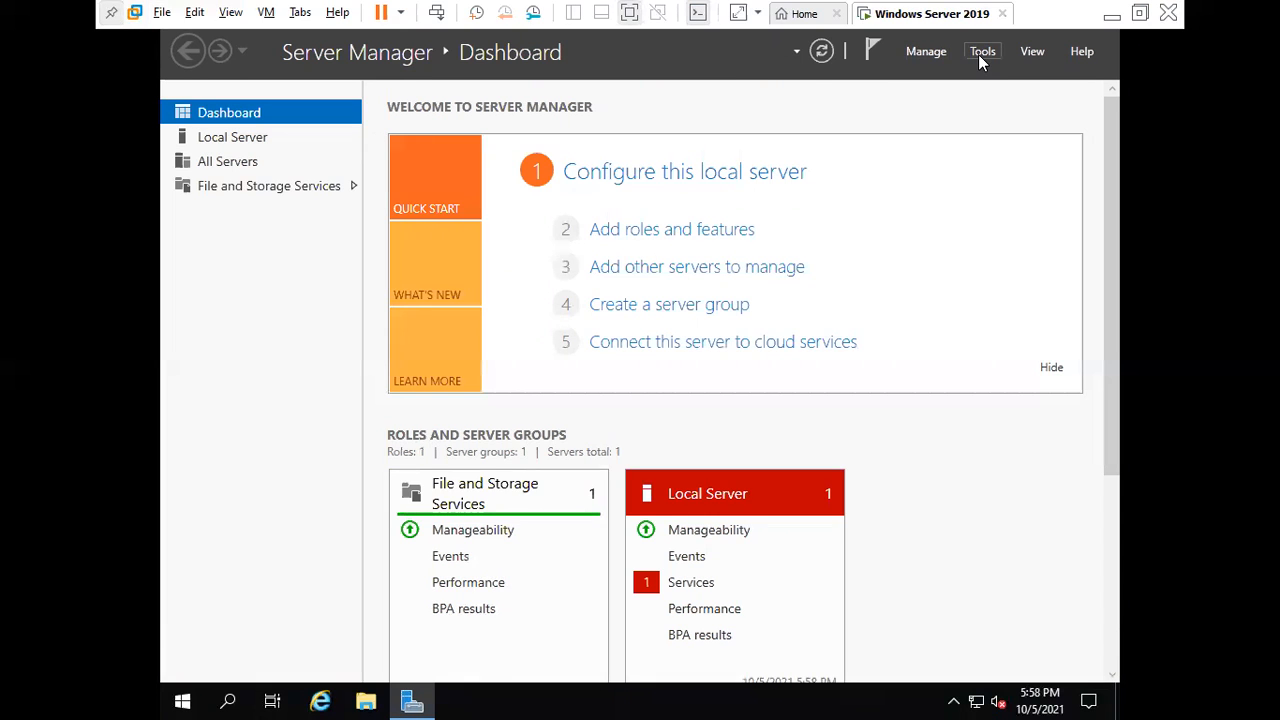
Step: Choose Install VMware Tools from the VM menu, tick Do not show, and connect the installer disc
click(266, 14)
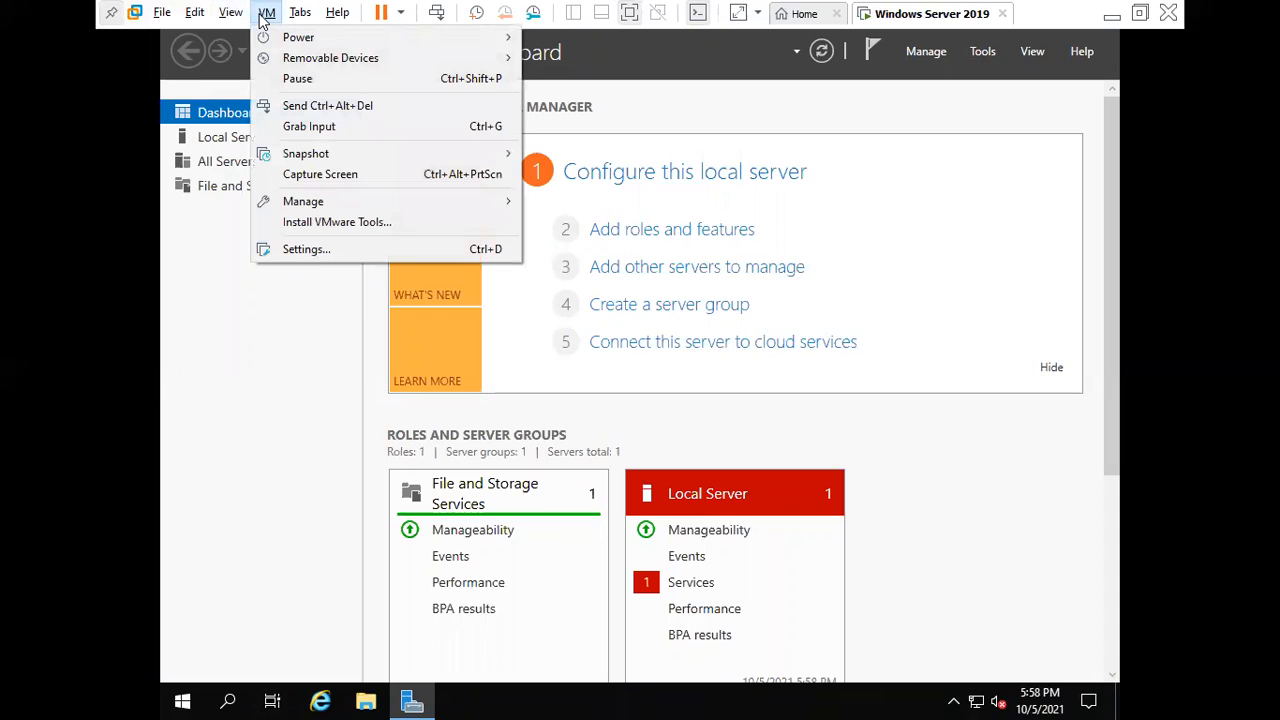
click(338, 224)
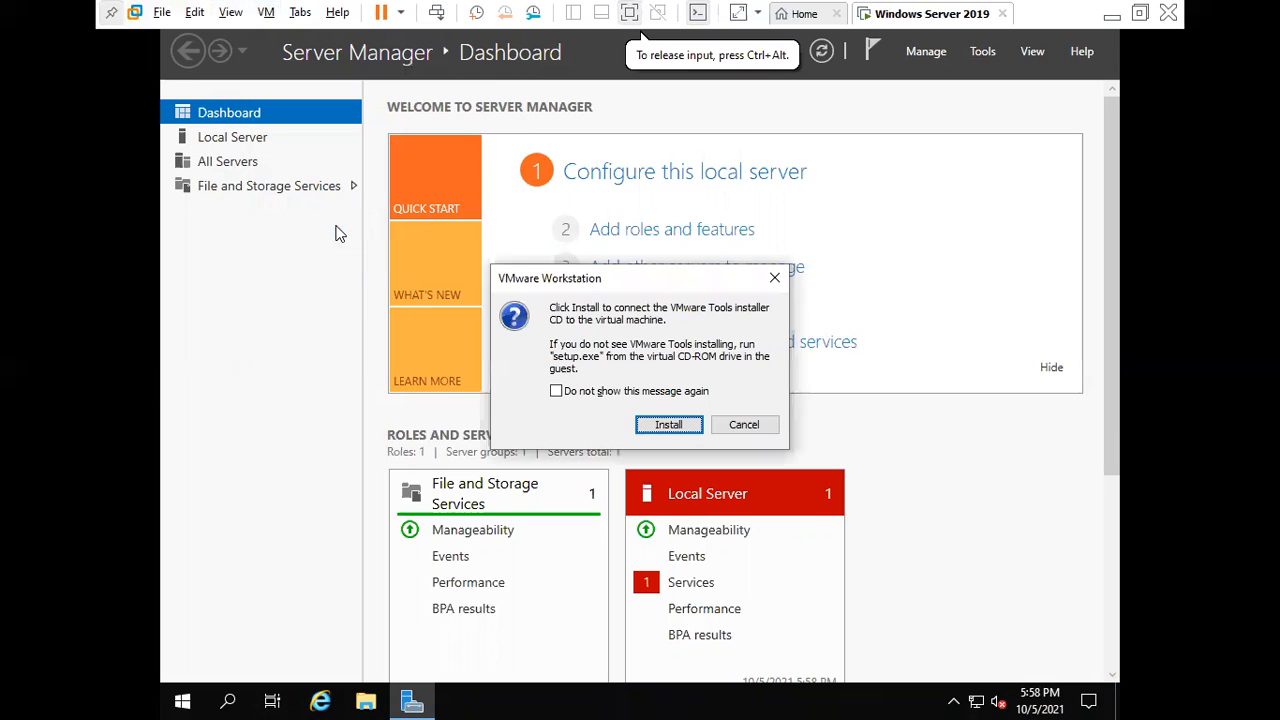
click(557, 391)
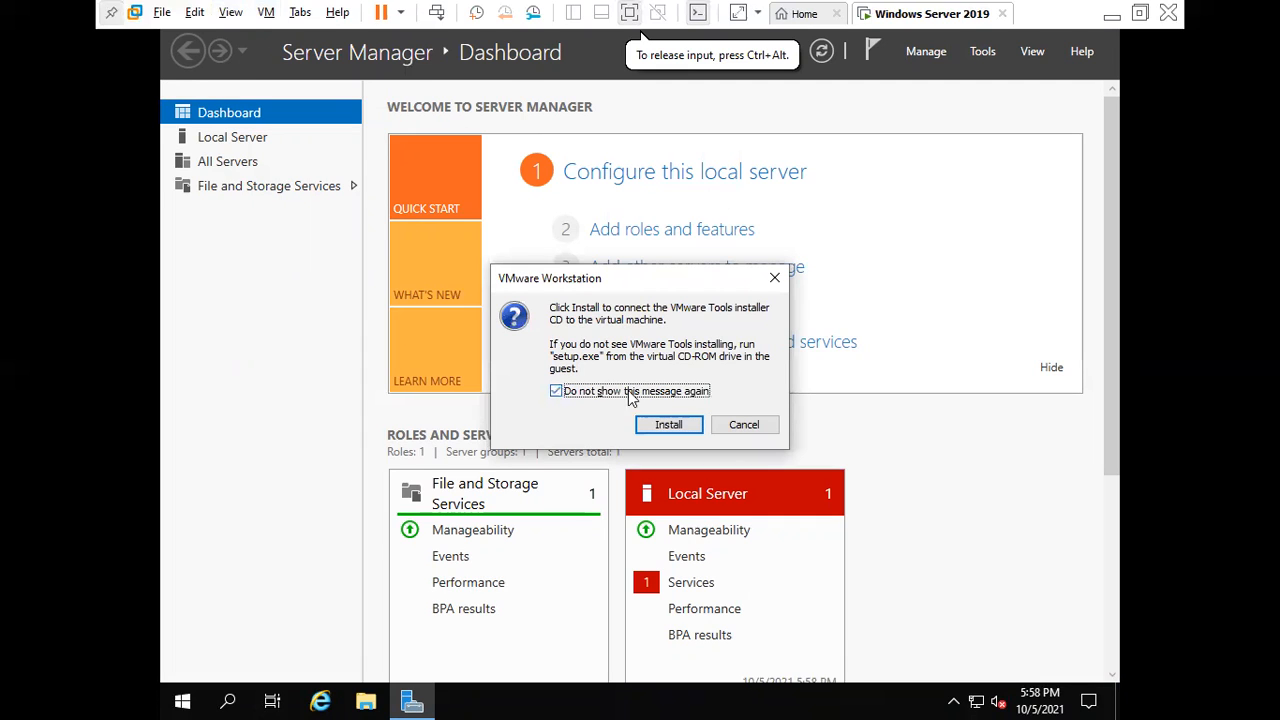
click(667, 425)
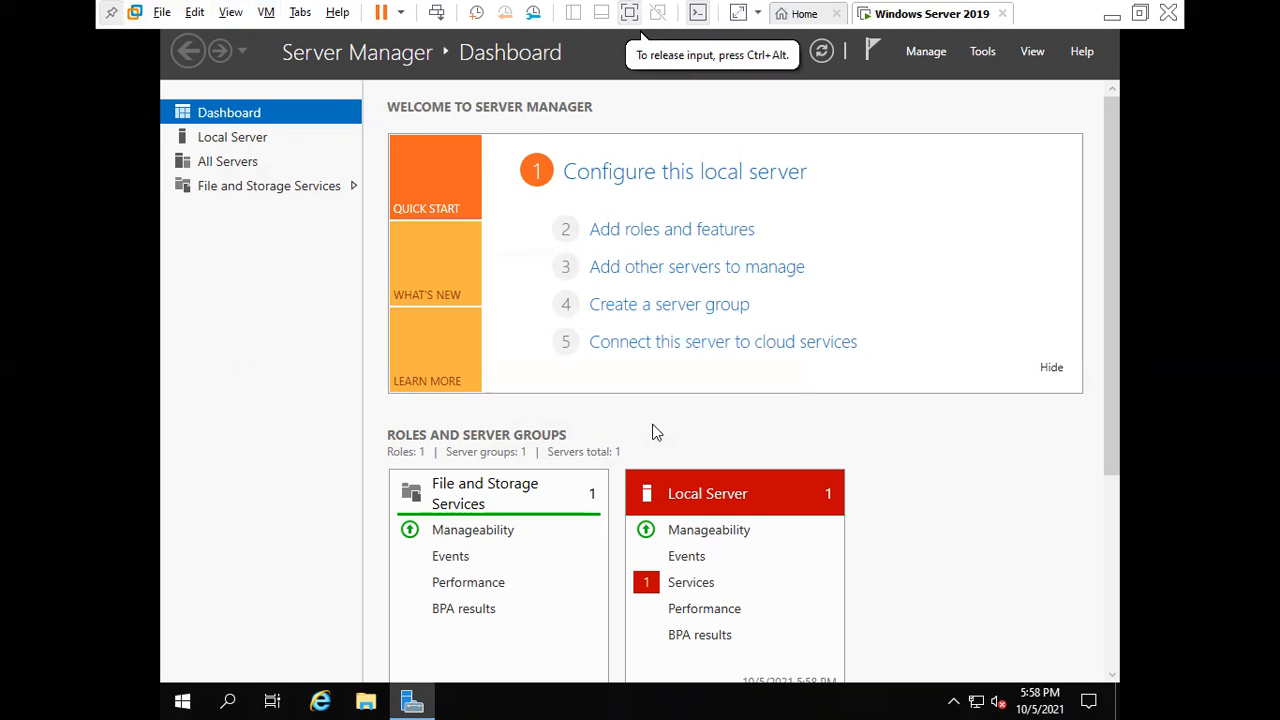
Step: Run setup64.exe from the DVD notification and bring the VMware Tools Setup wizard forward
click(638, 18)
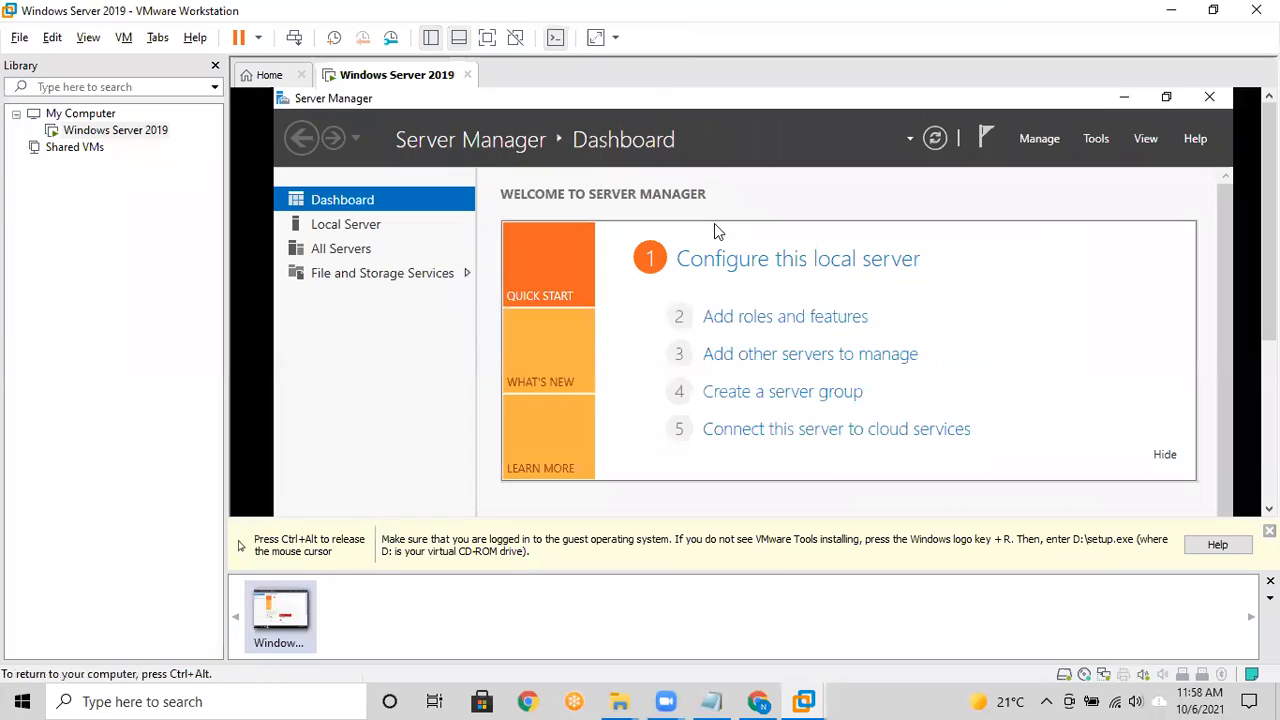
click(488, 37)
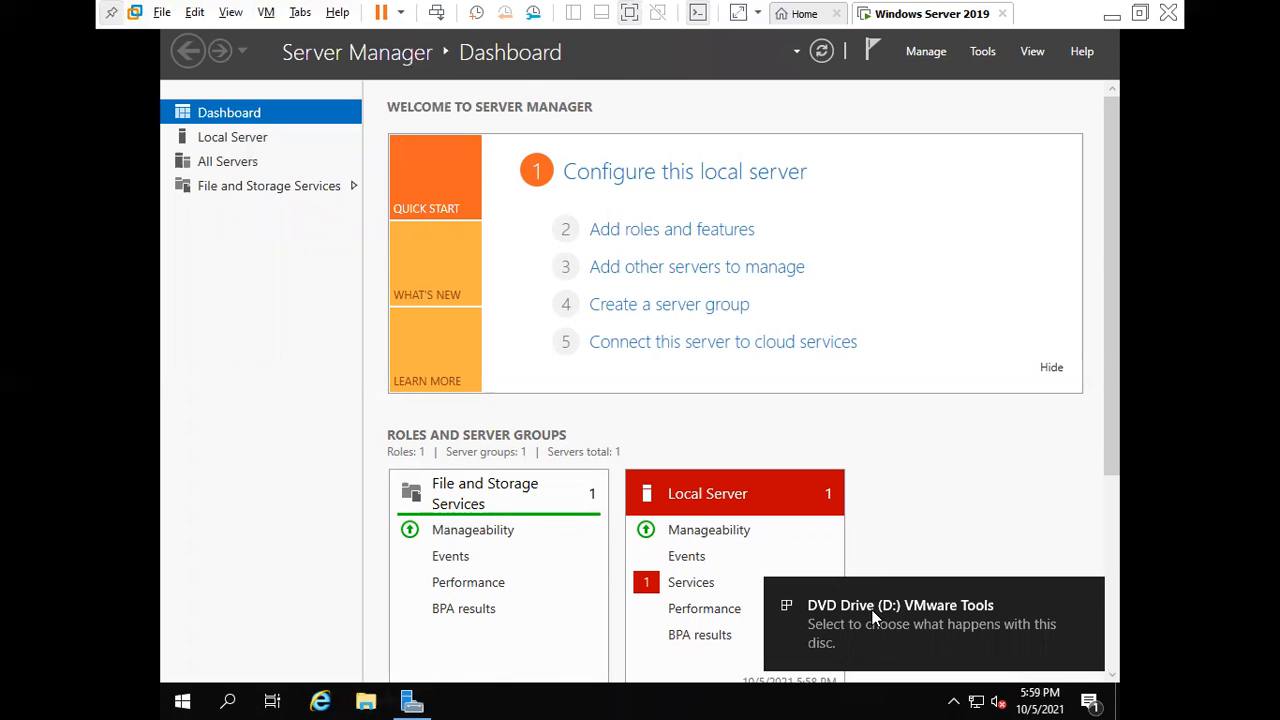
click(875, 610)
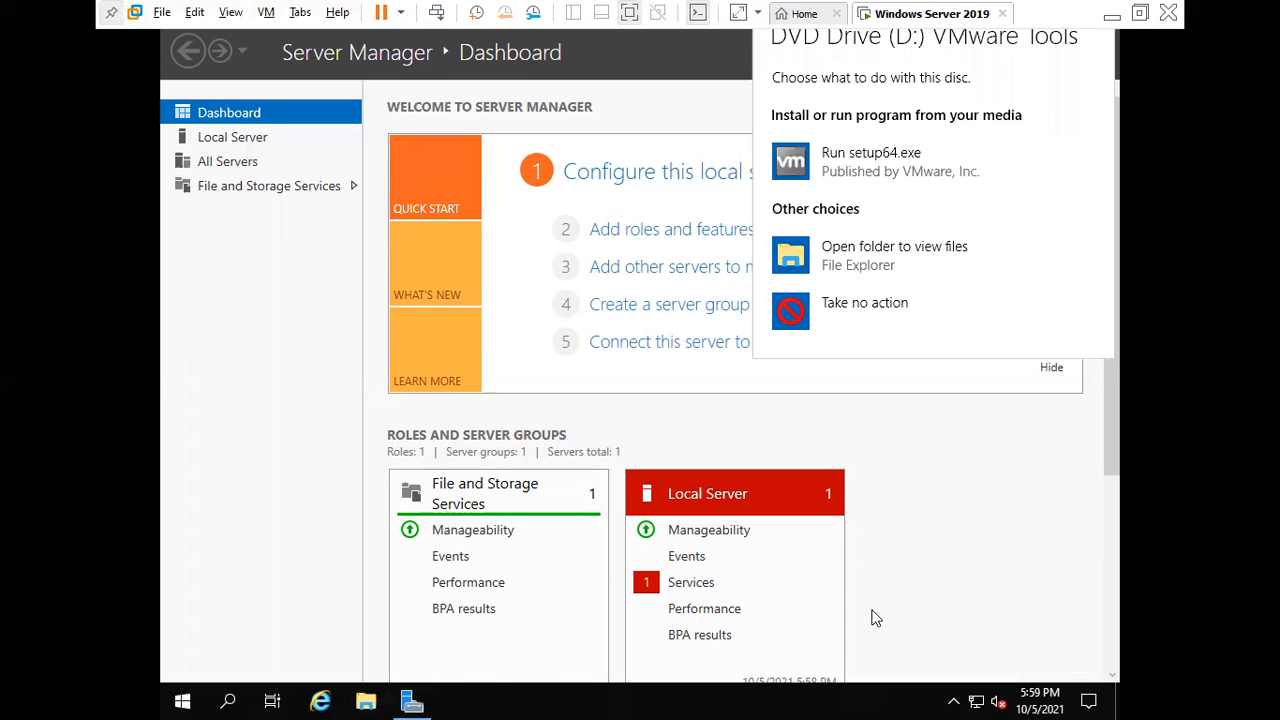
click(857, 170)
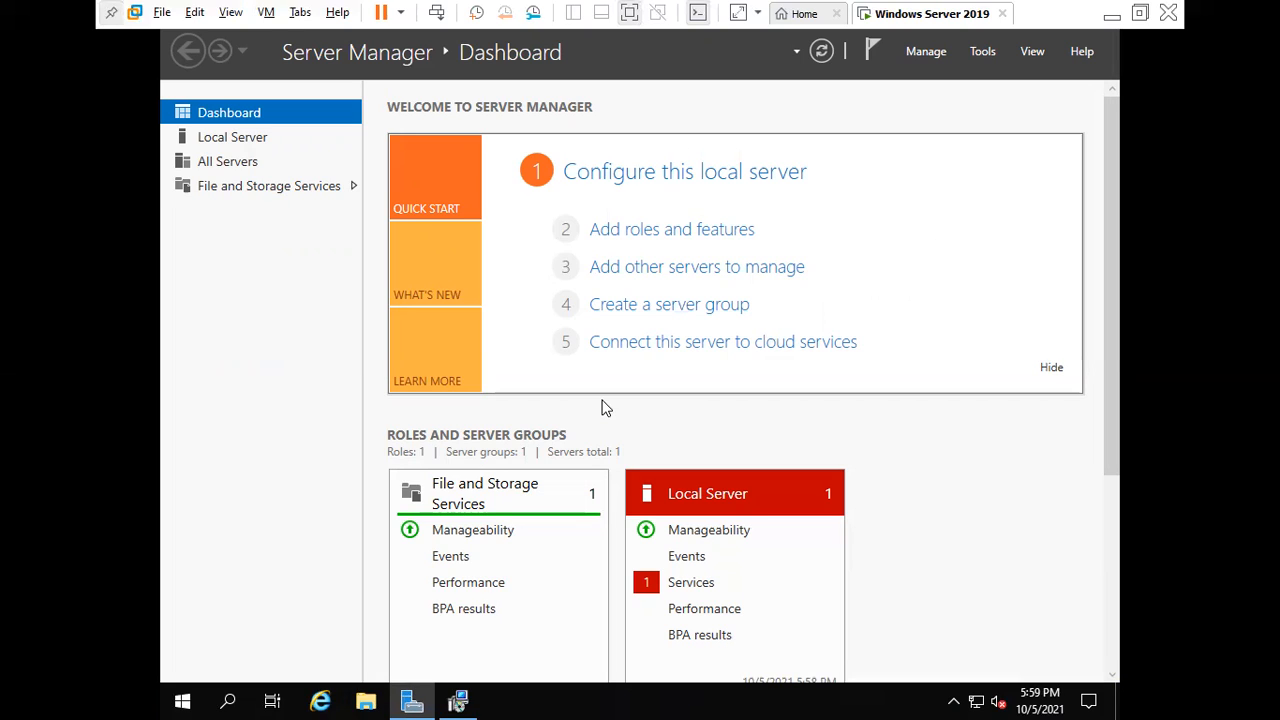
click(458, 700)
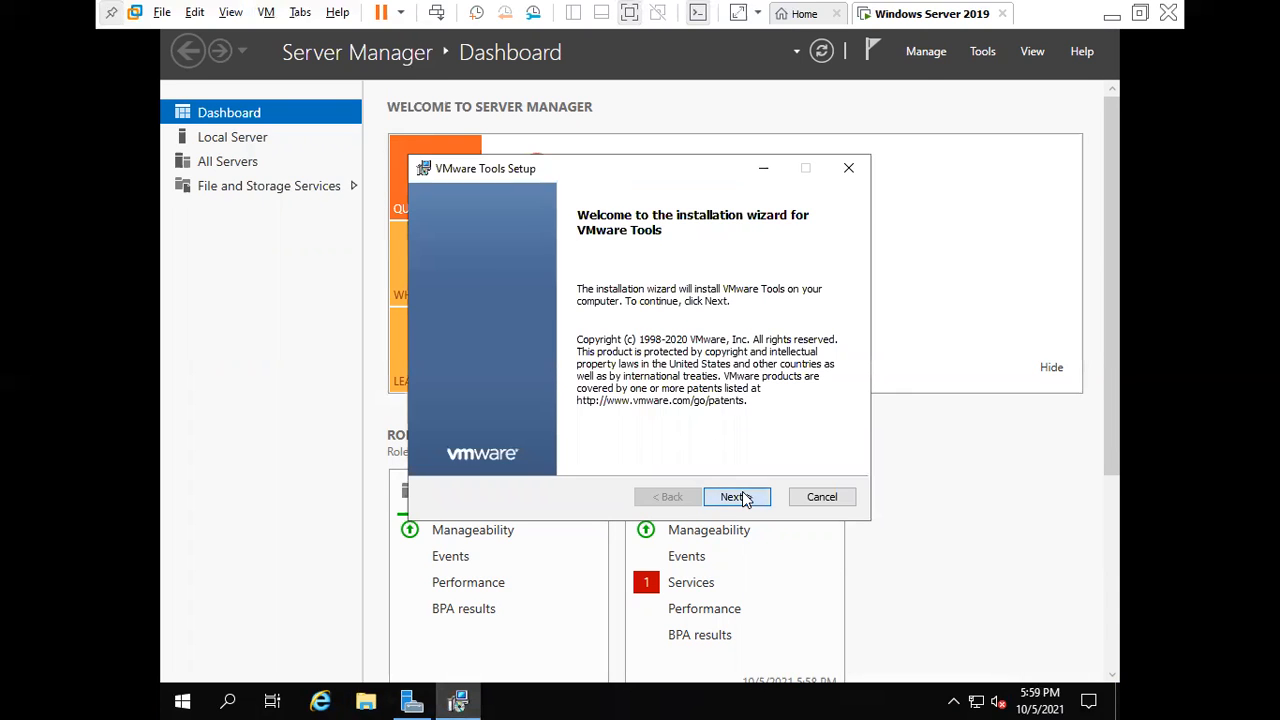
Step: Go past the welcome page, keep the Typical setup type, and install VMware Tools
click(738, 497)
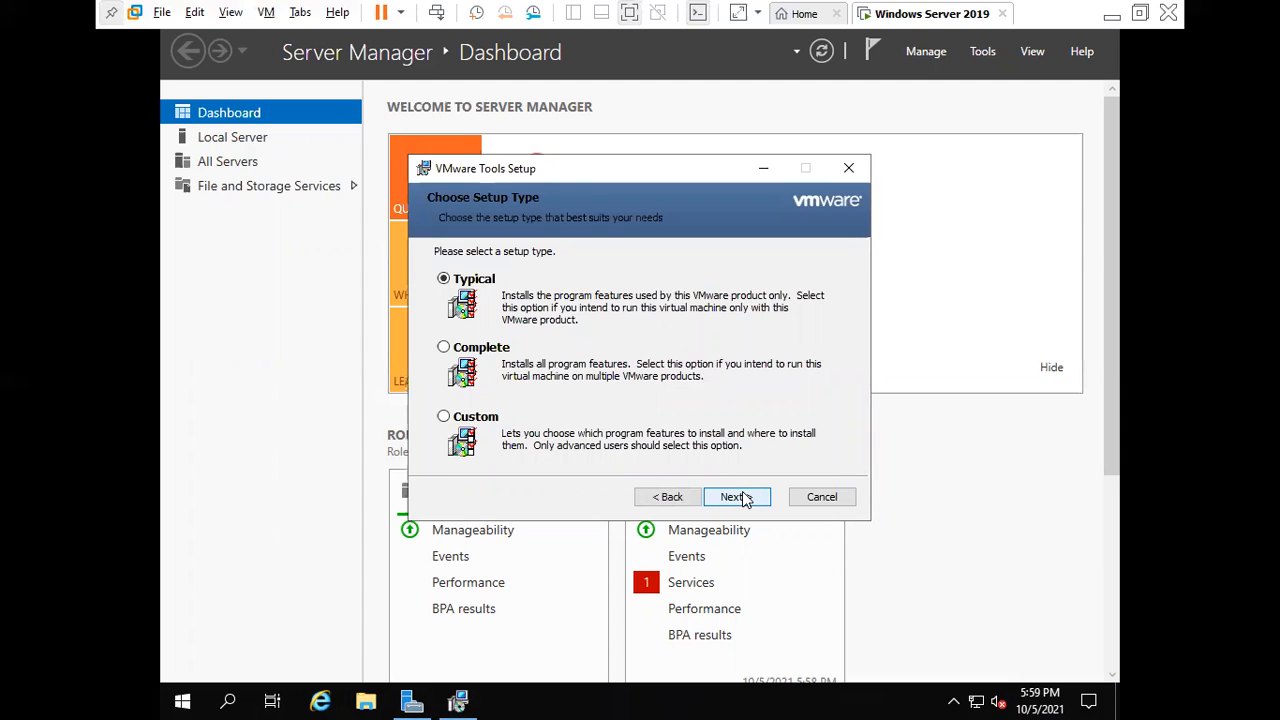
click(738, 497)
click(744, 497)
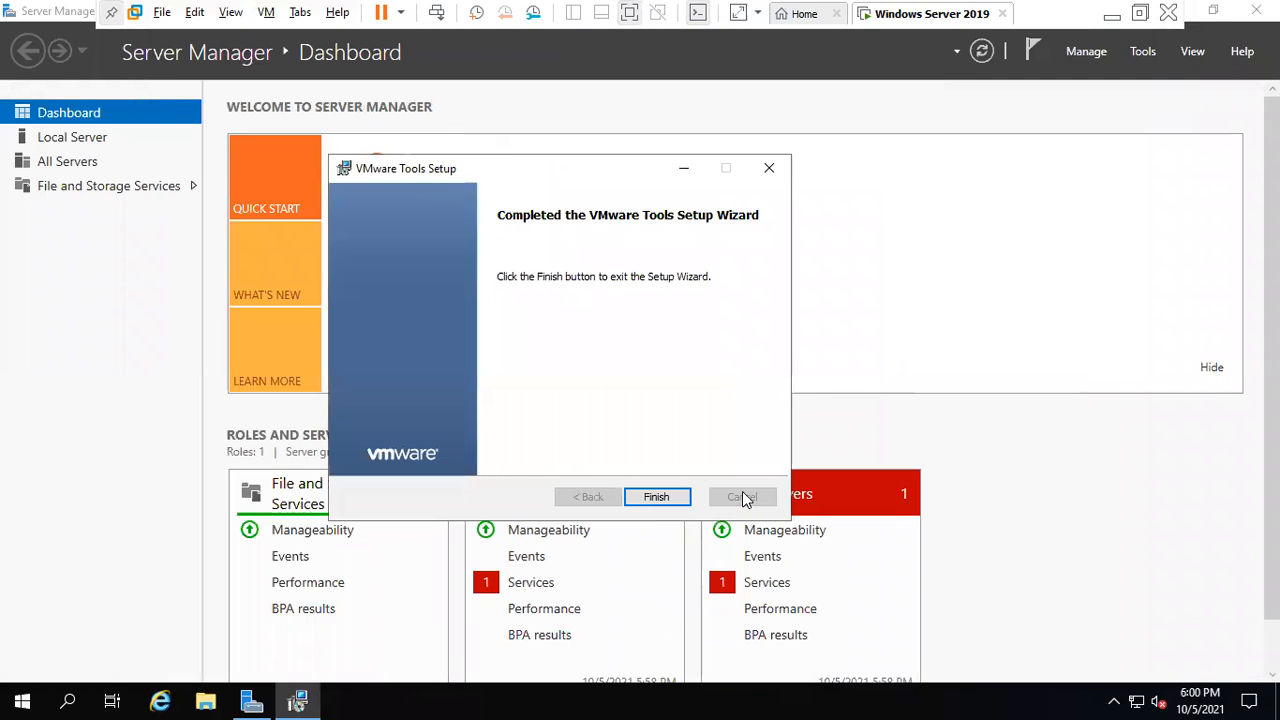
Step: Finish the VMware Tools wizard and decline the restart for now
click(657, 500)
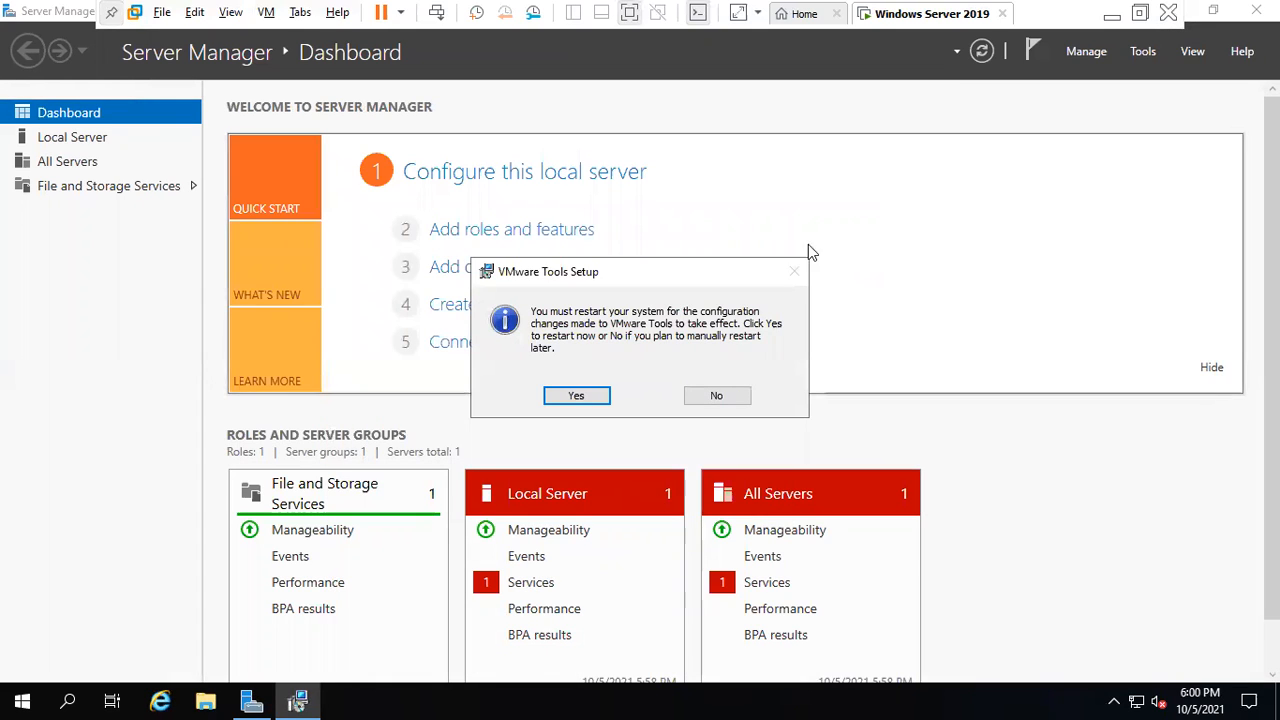
click(716, 397)
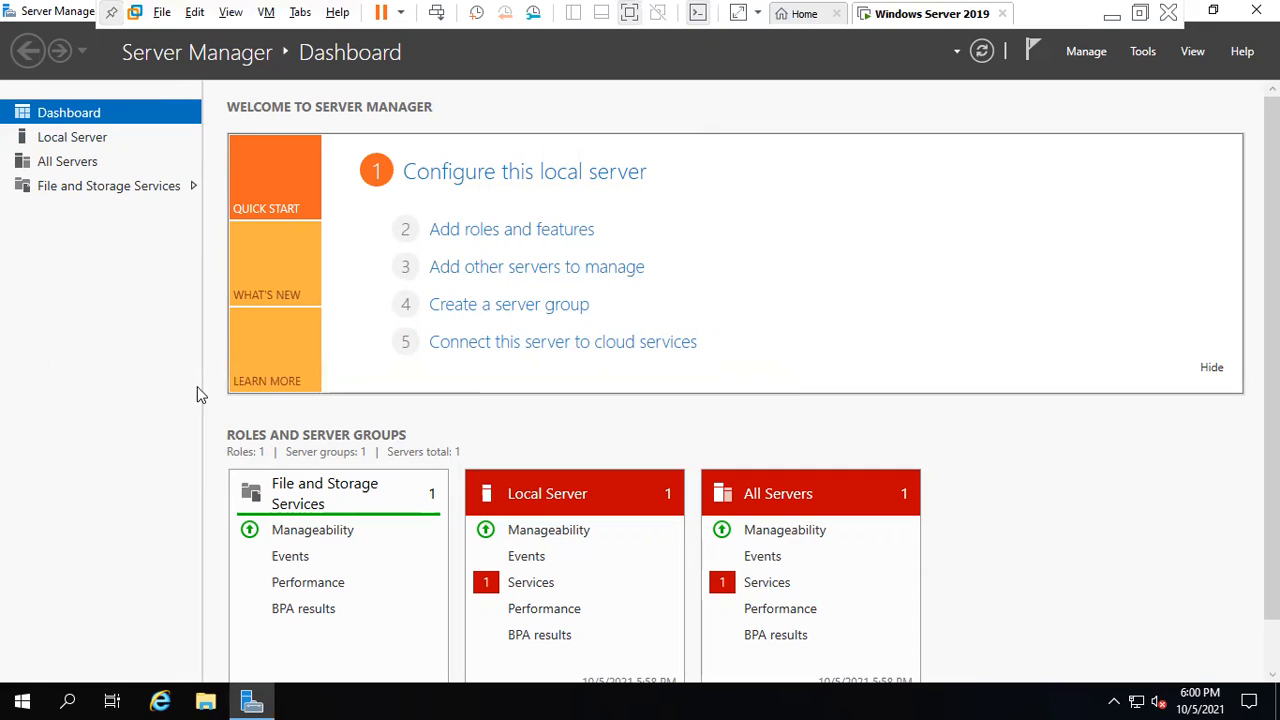
Step: Show Local Server properties in Server Manager, then minimize the VMware window
click(78, 137)
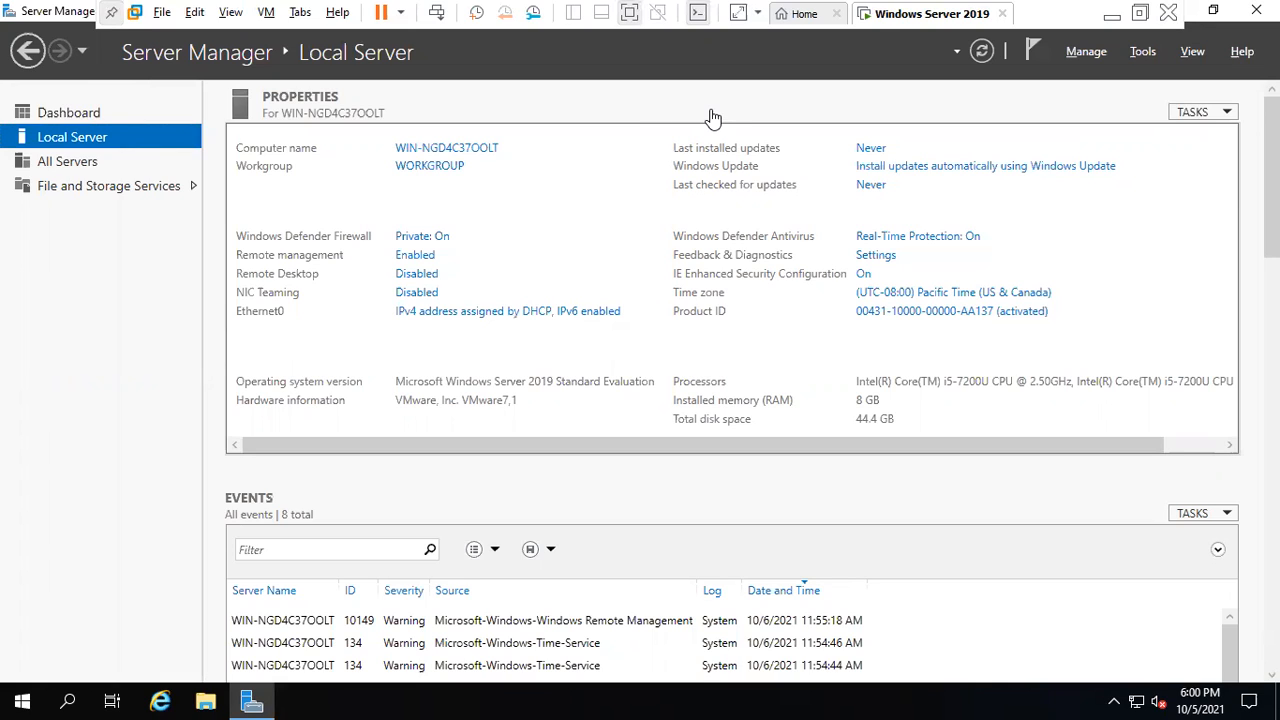
click(1113, 14)
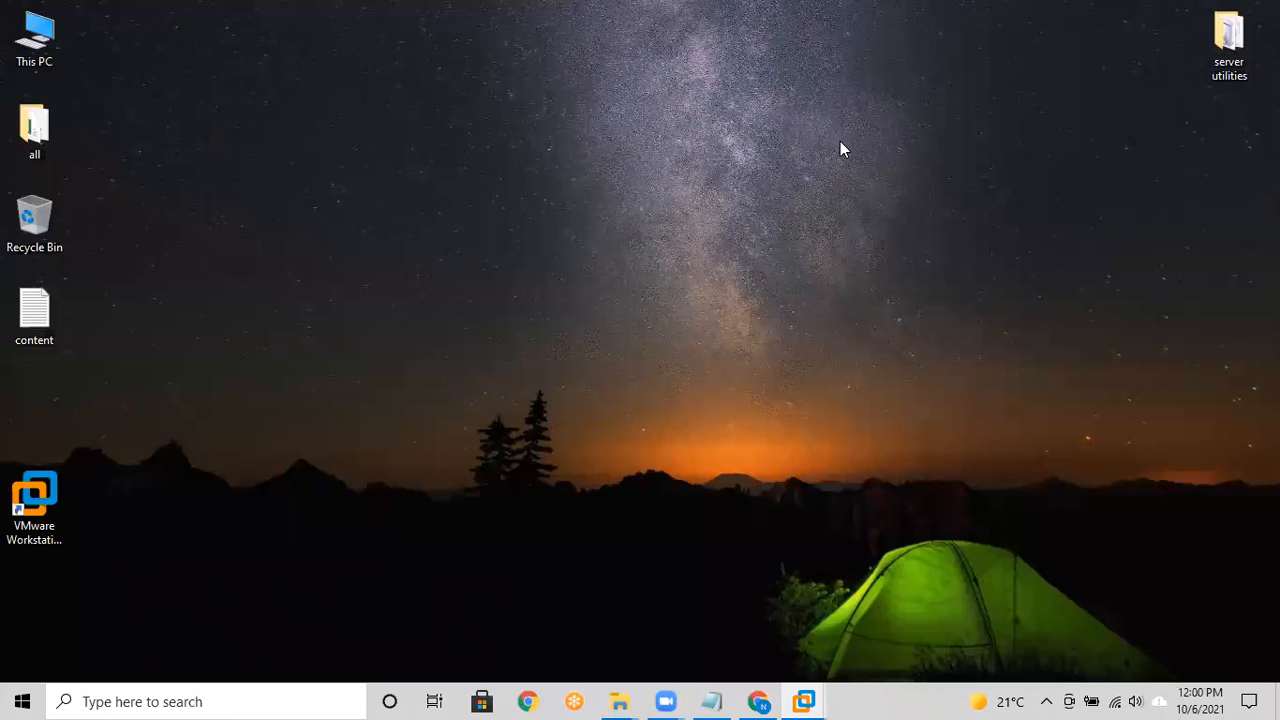